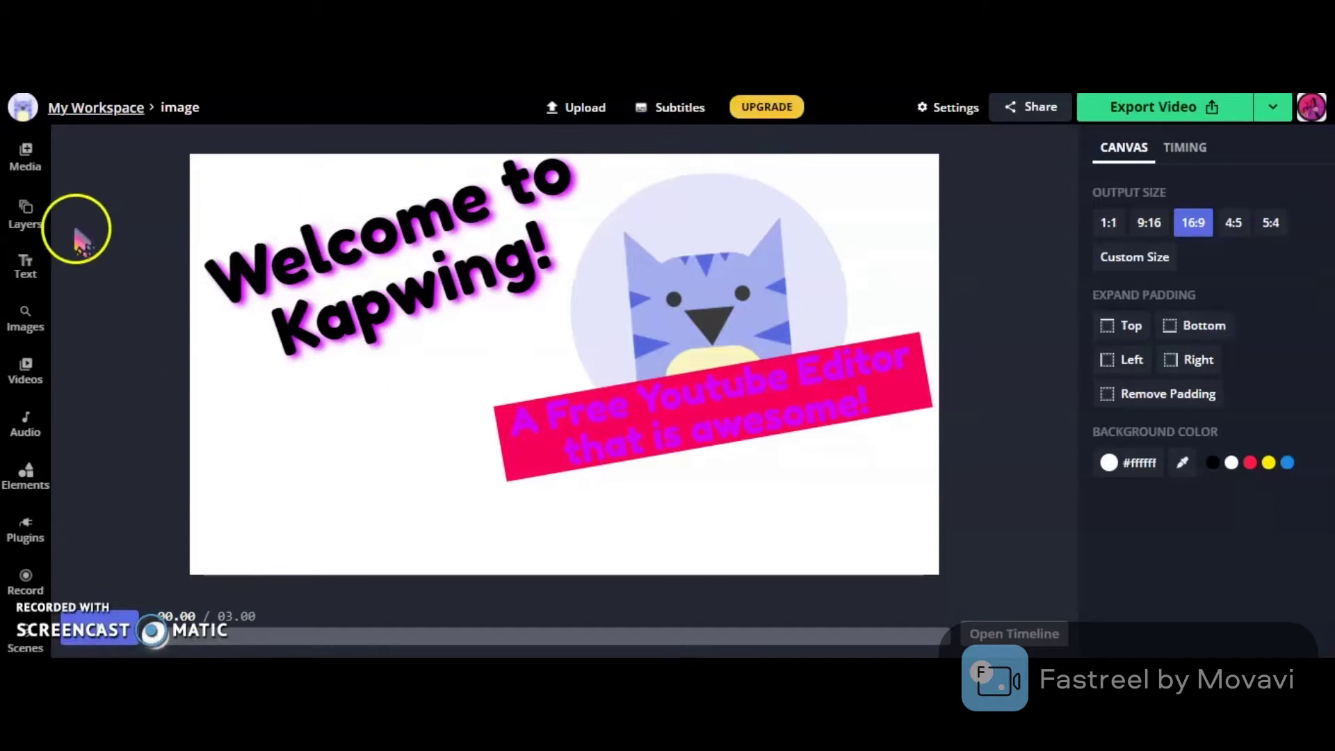
- Delete all three layers, "A Free Youtube Editor that is awesome!", image.png and "Welcome to Kapwing!", to clear the canvas
click(26, 216)
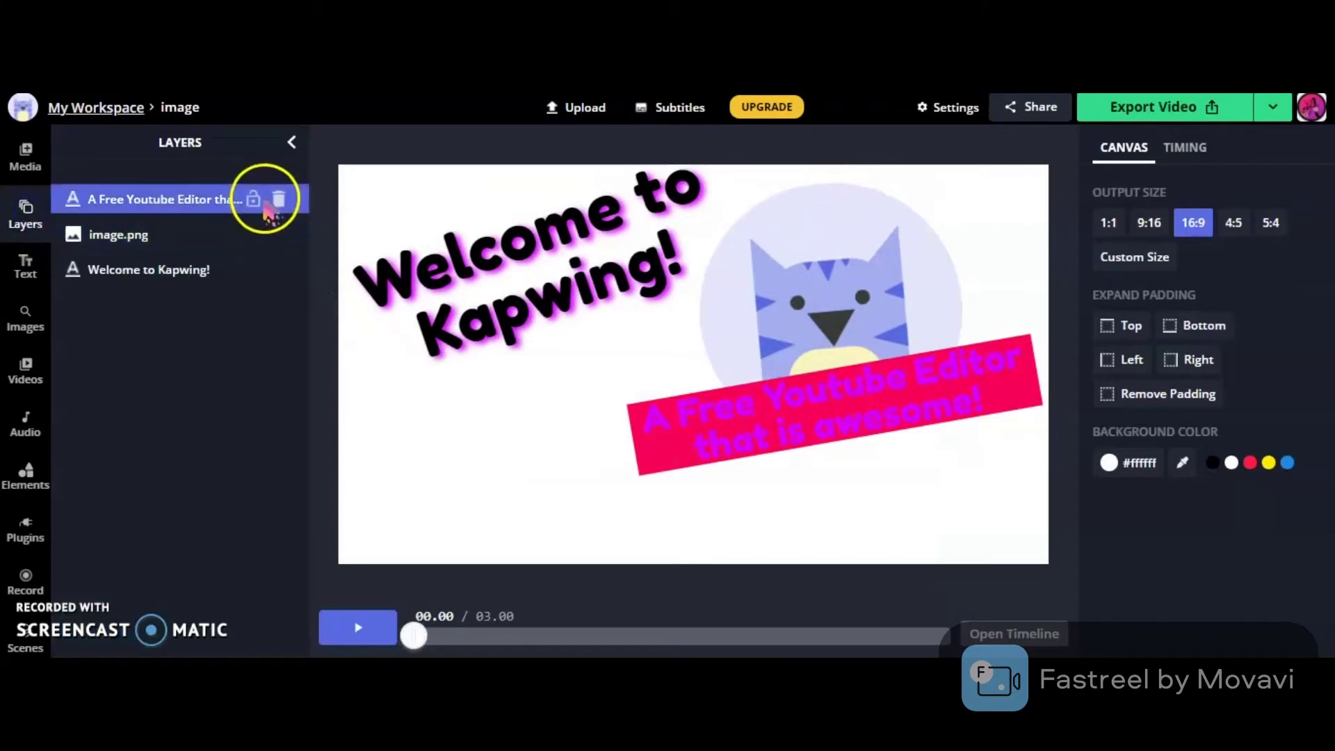
click(278, 199)
click(278, 200)
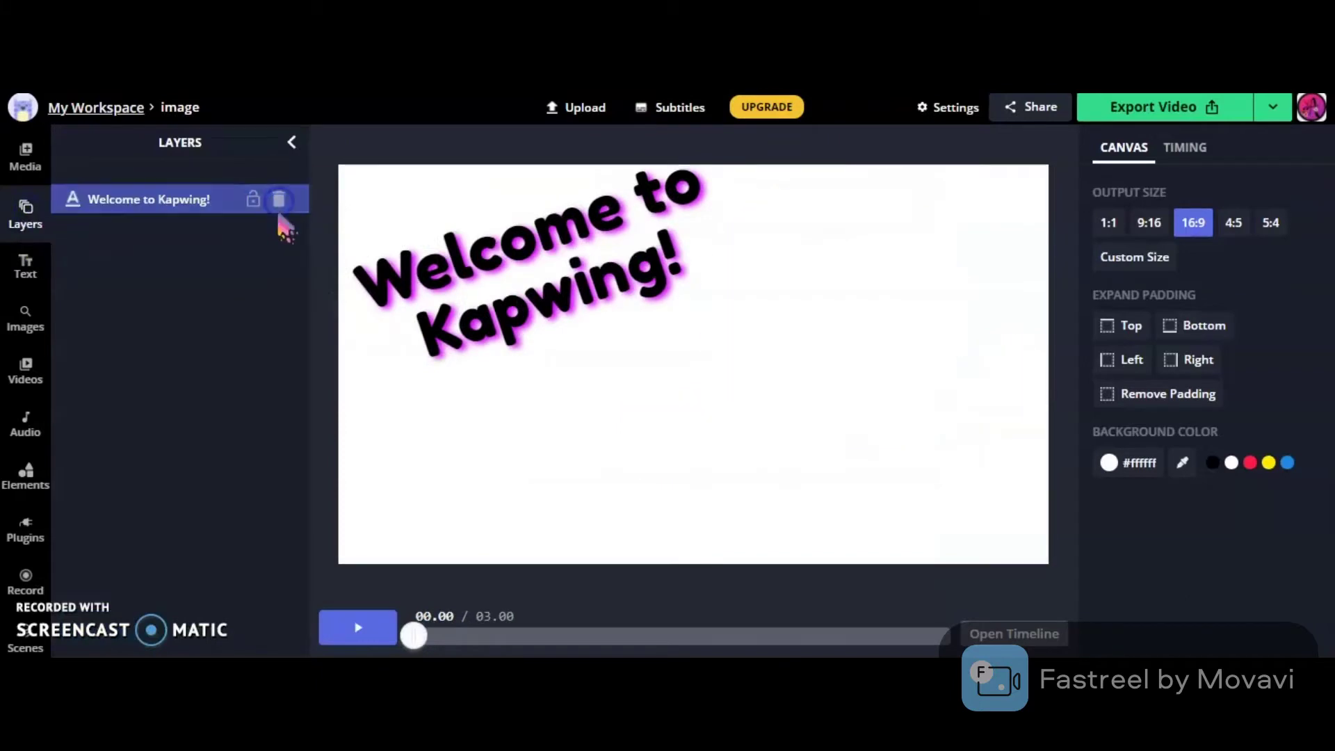
click(278, 199)
click(532, 410)
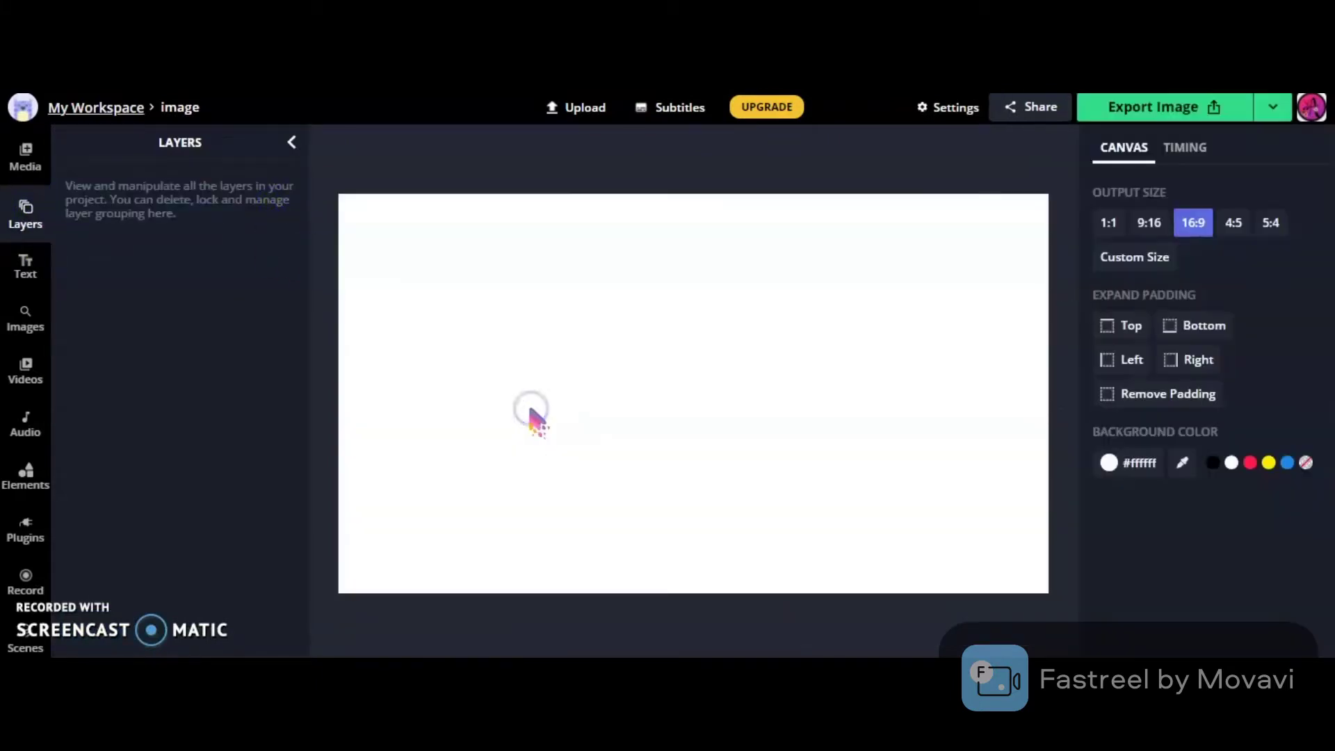
click(291, 142)
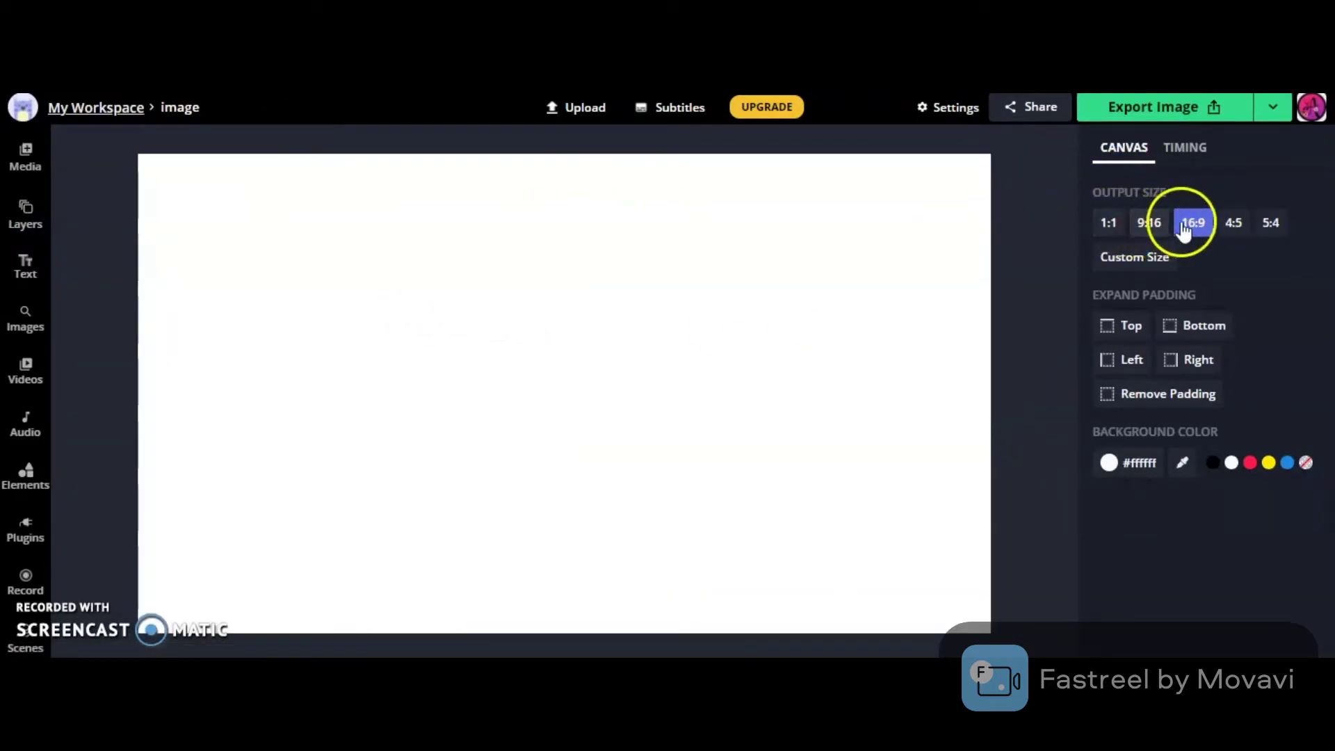
- Try the 1:1, 9:16, 16:9, 4:5 and 5:4 output sizes on the empty canvas
click(1110, 224)
click(1146, 222)
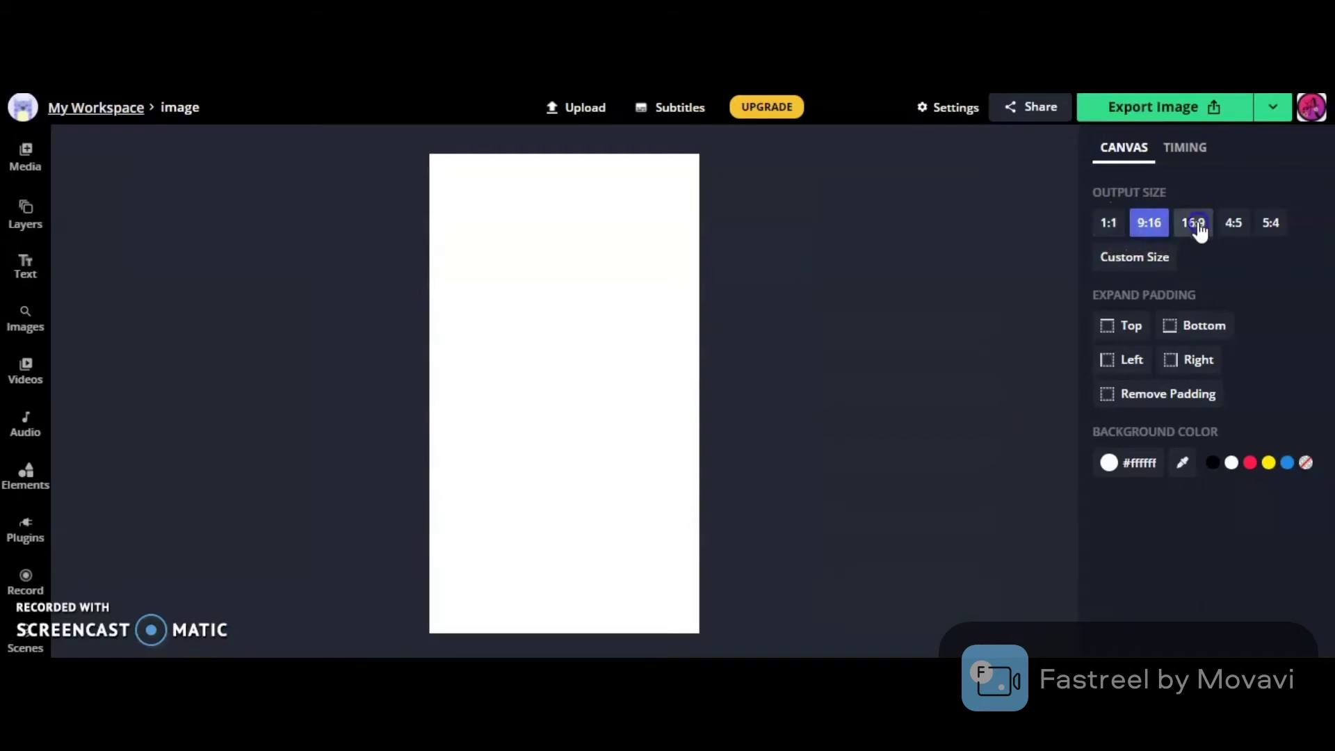
click(1195, 224)
click(1232, 226)
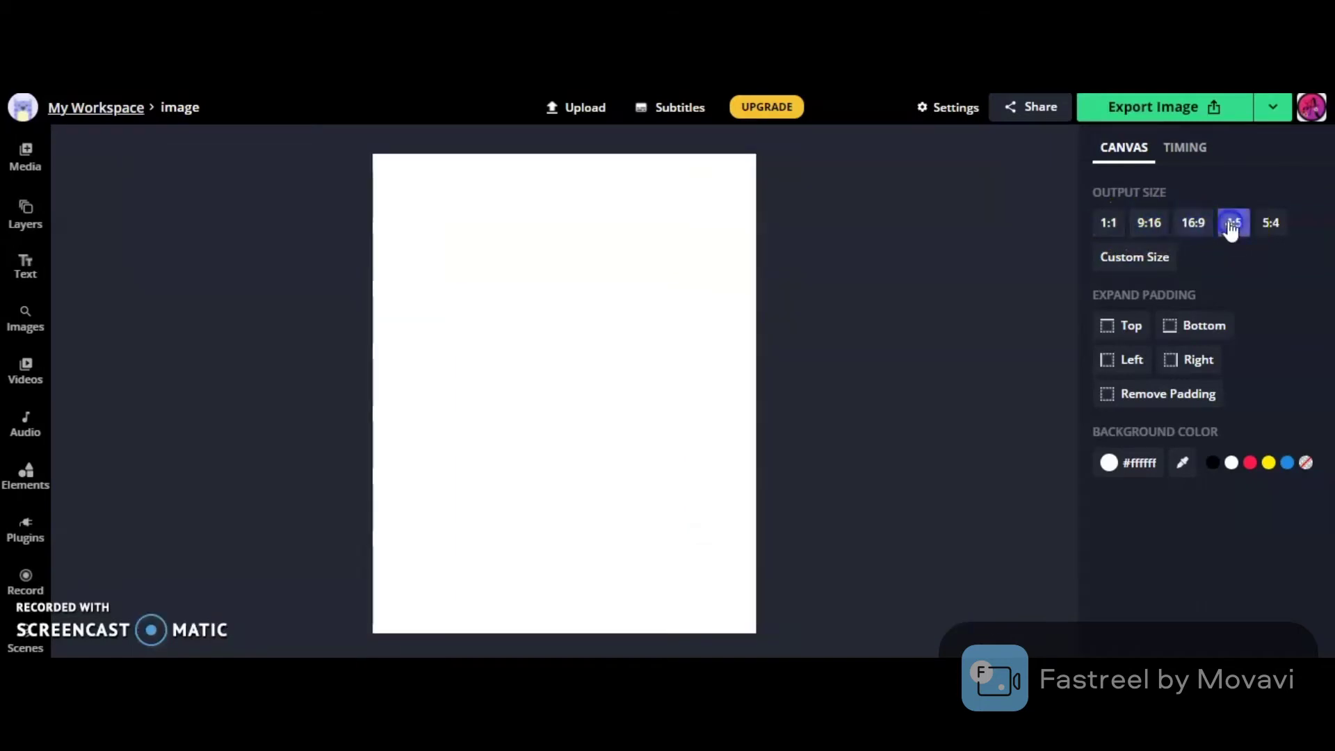
click(1273, 224)
- Set a custom output size of 400 px width by 400 px height
click(1151, 259)
click(530, 324)
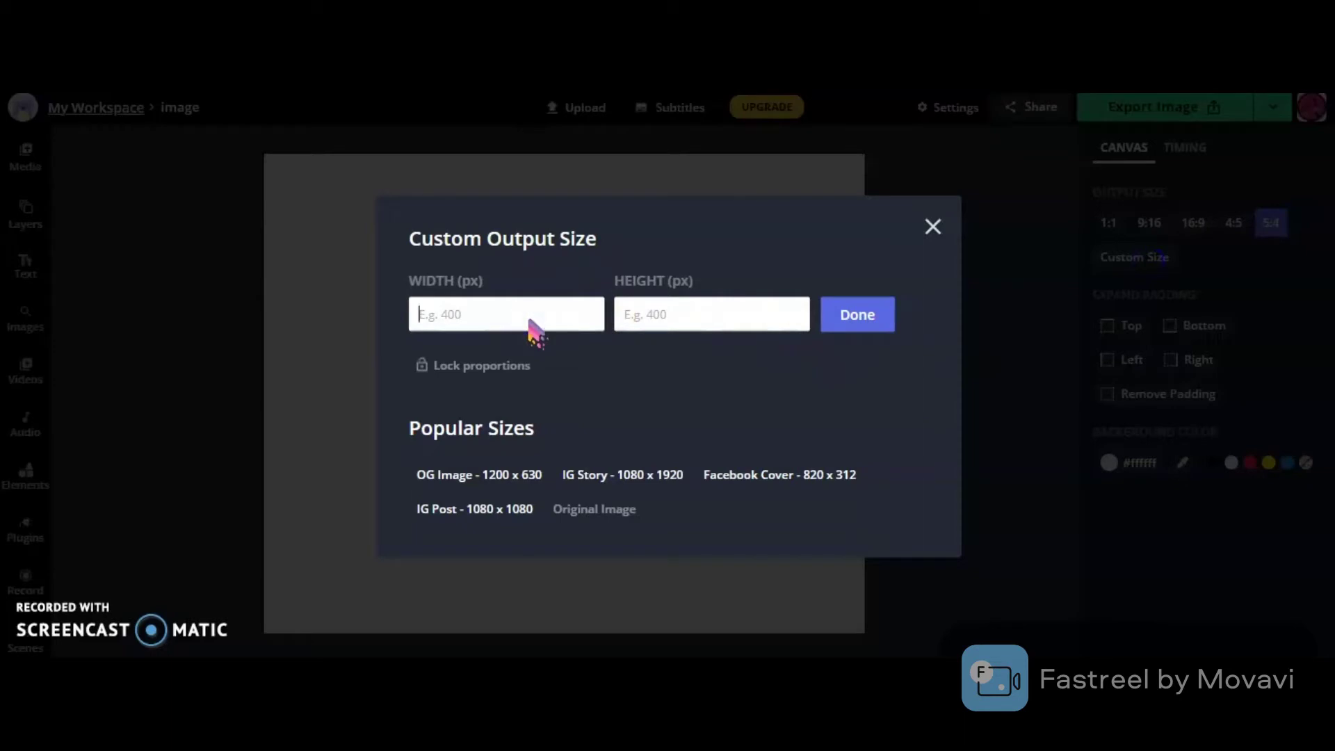
click(639, 314)
text(400)
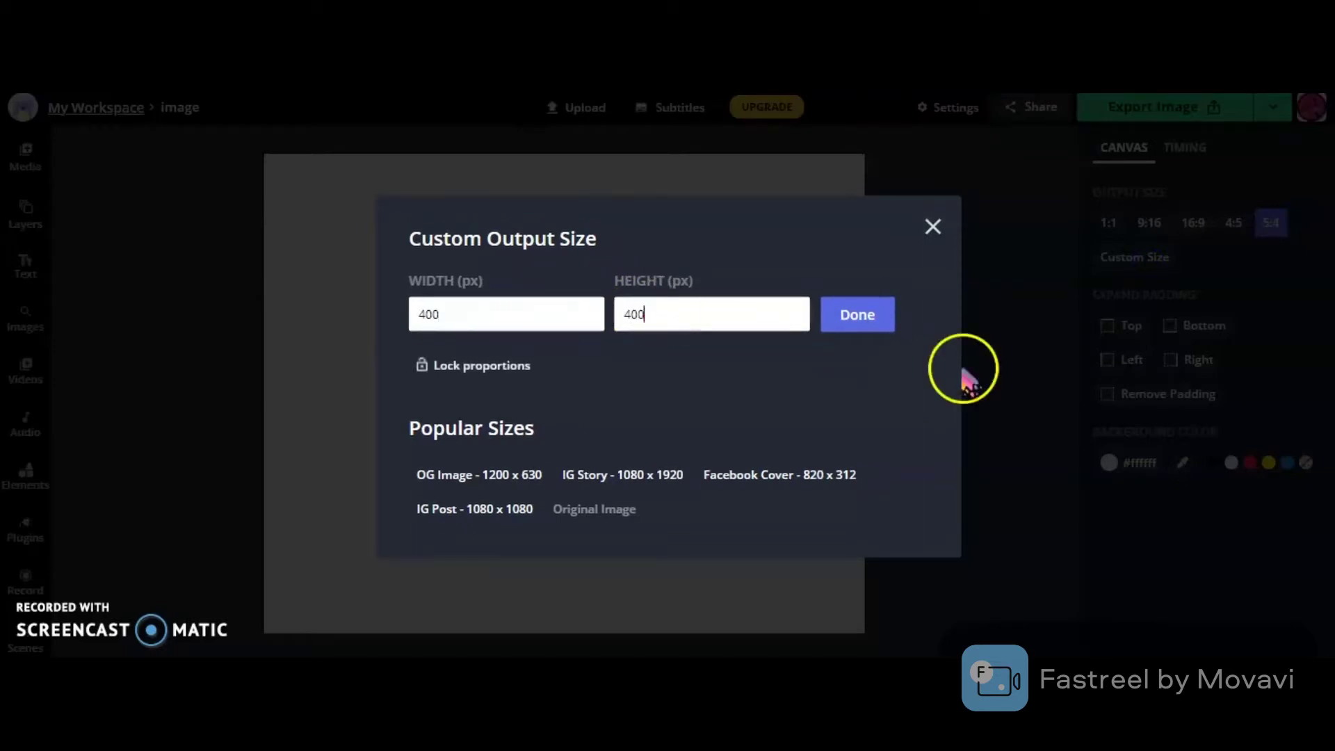
click(858, 313)
- Lock the proportions of the custom output size, and unlock them again
click(1175, 262)
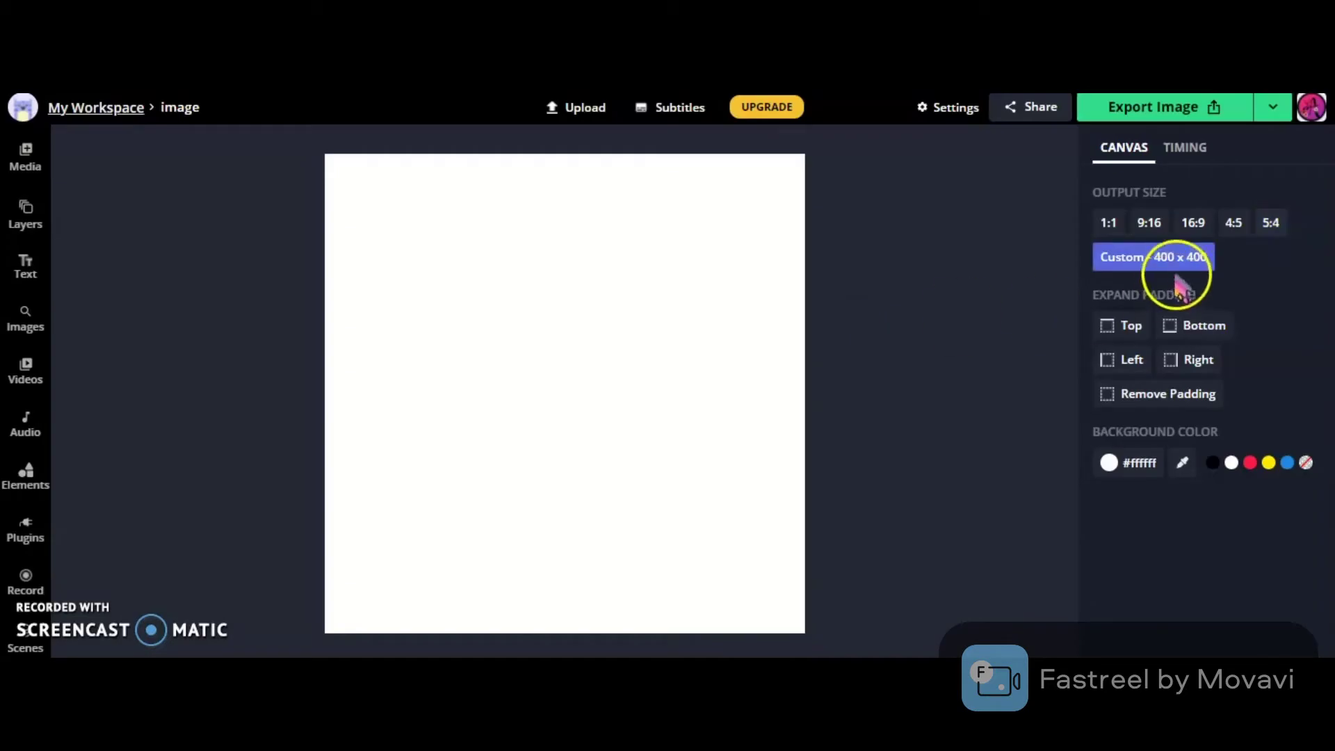
click(374, 410)
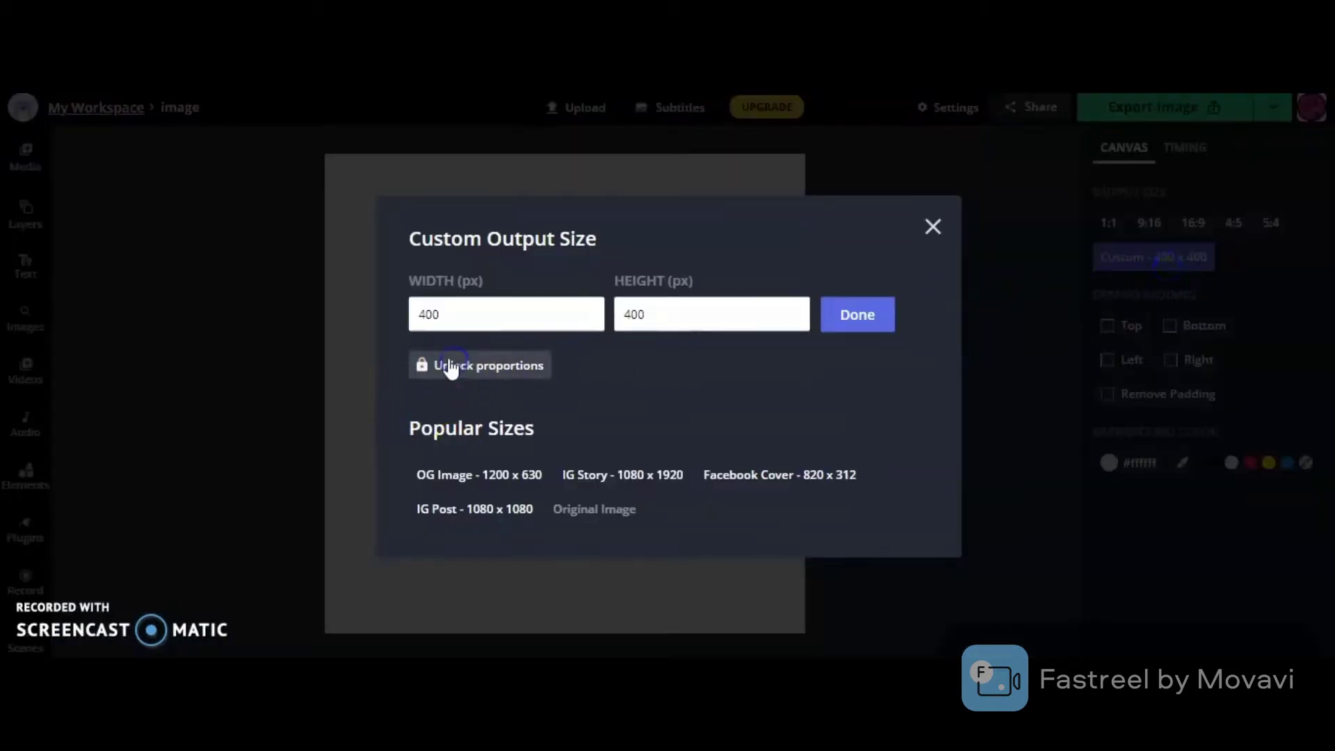
click(866, 316)
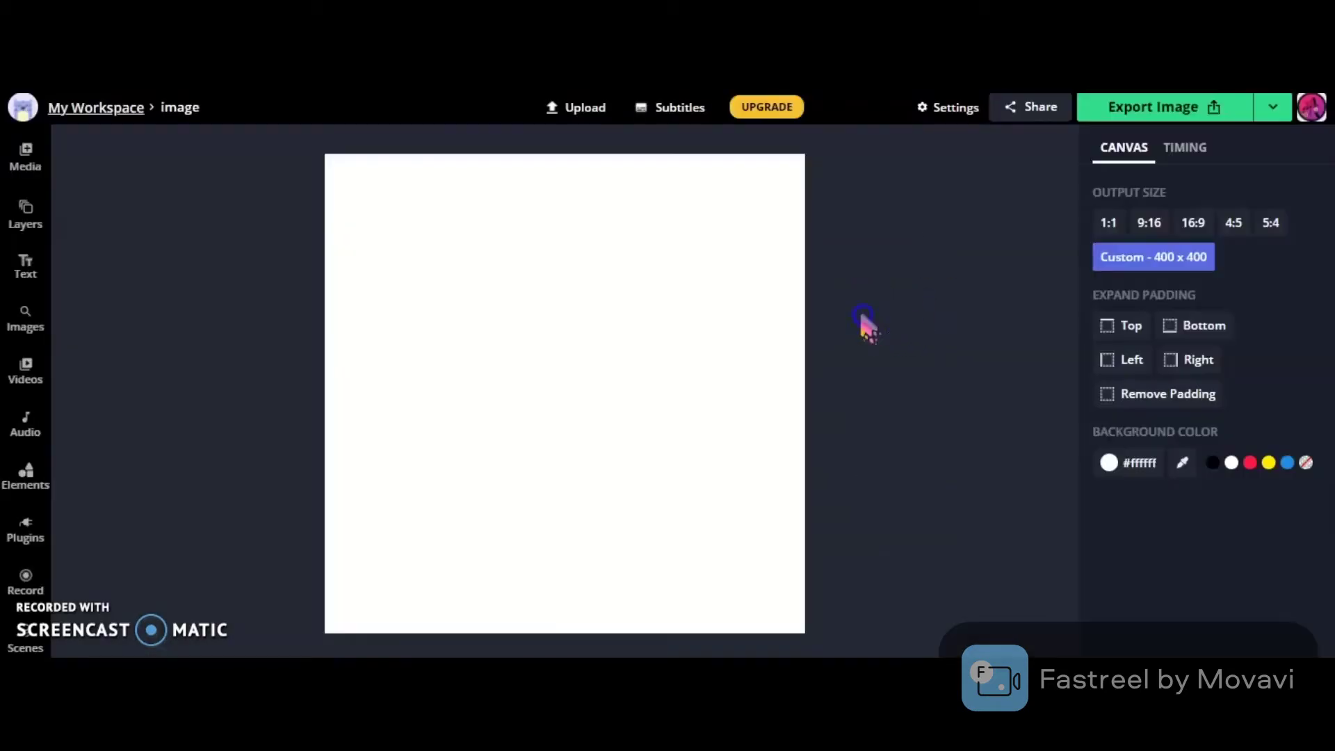
click(1138, 264)
click(434, 376)
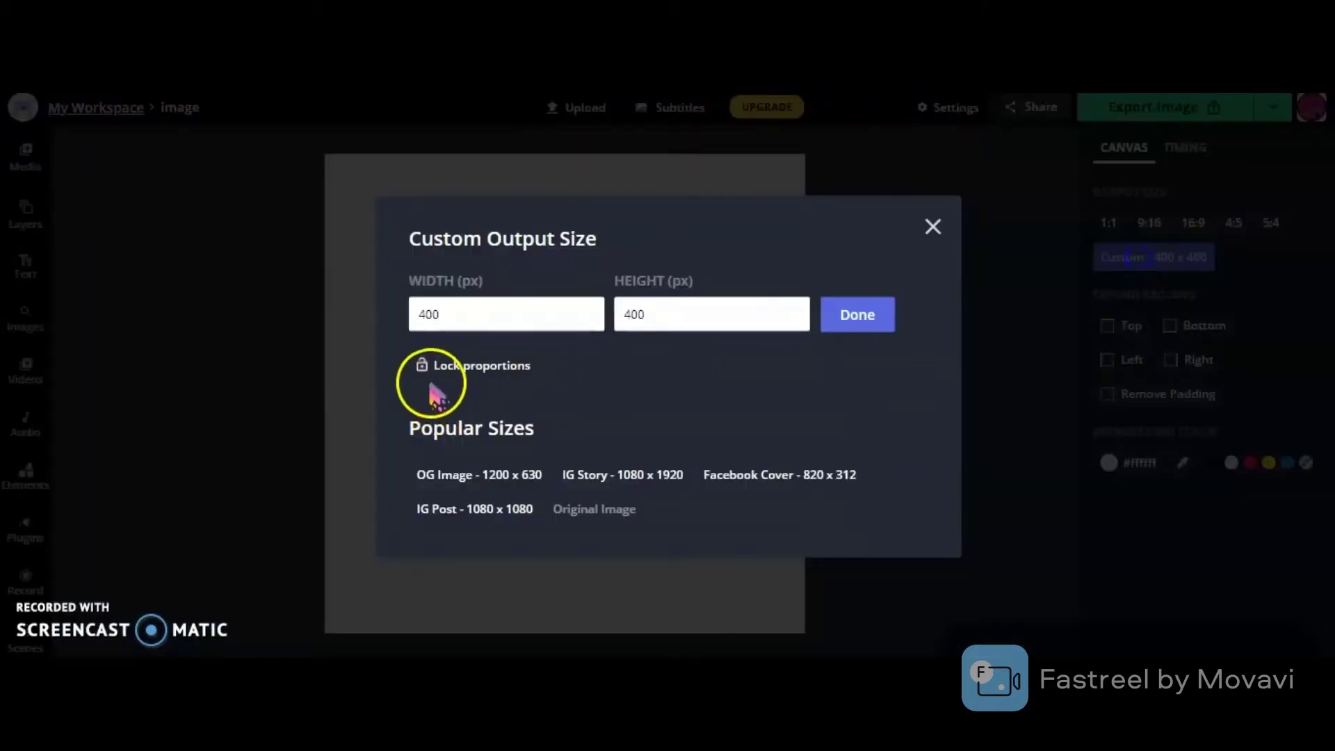
click(932, 224)
- Set the canvas output size to 16:9
click(1194, 224)
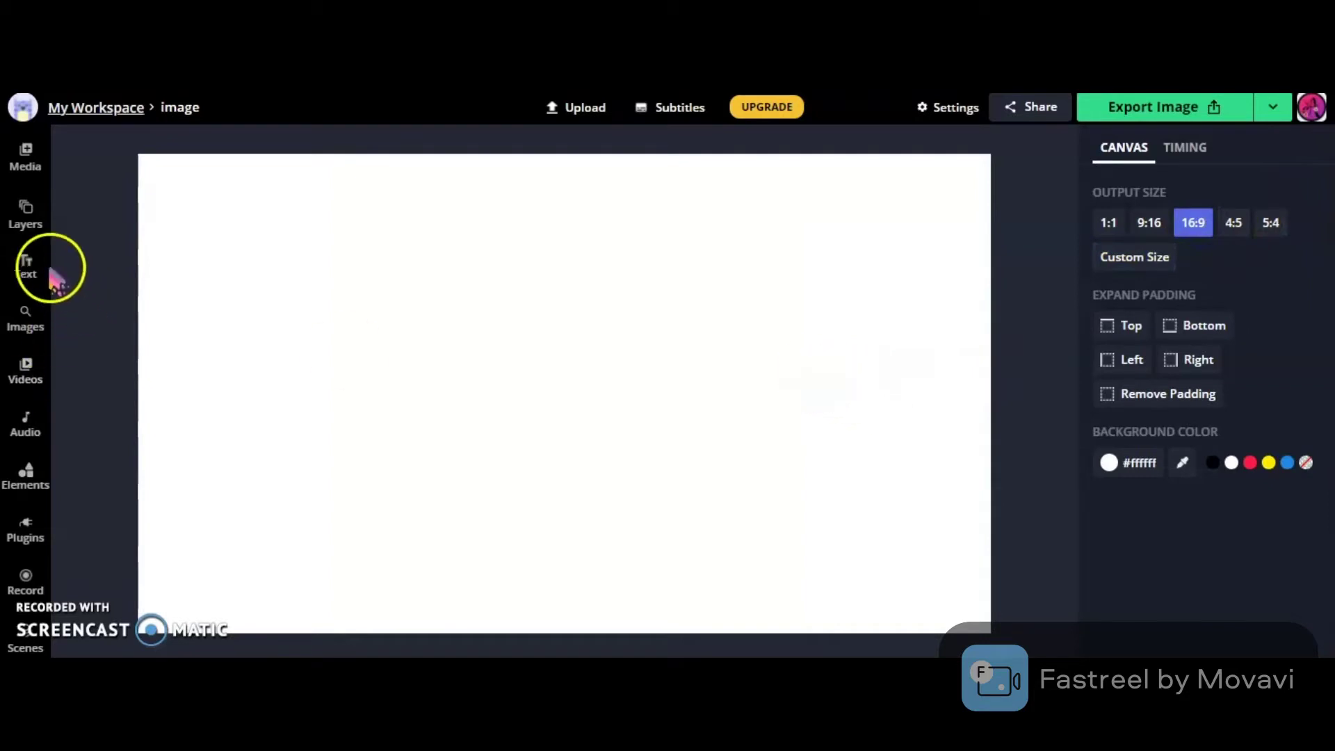
- Browse the decorated, sans serif, handwriting and monospace text styles, and add a sample text to the canvas
click(15, 271)
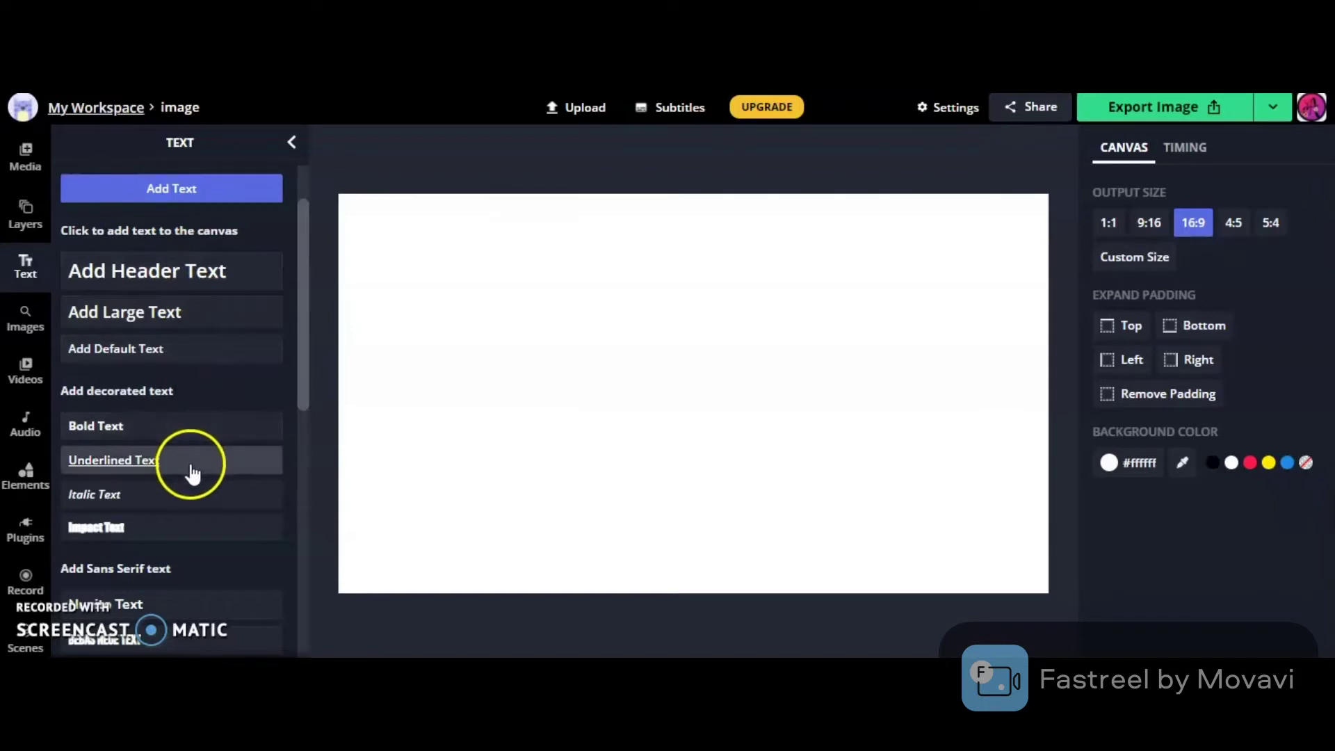
scroll(198, 361, down, 3)
scroll(198, 362, down, 2)
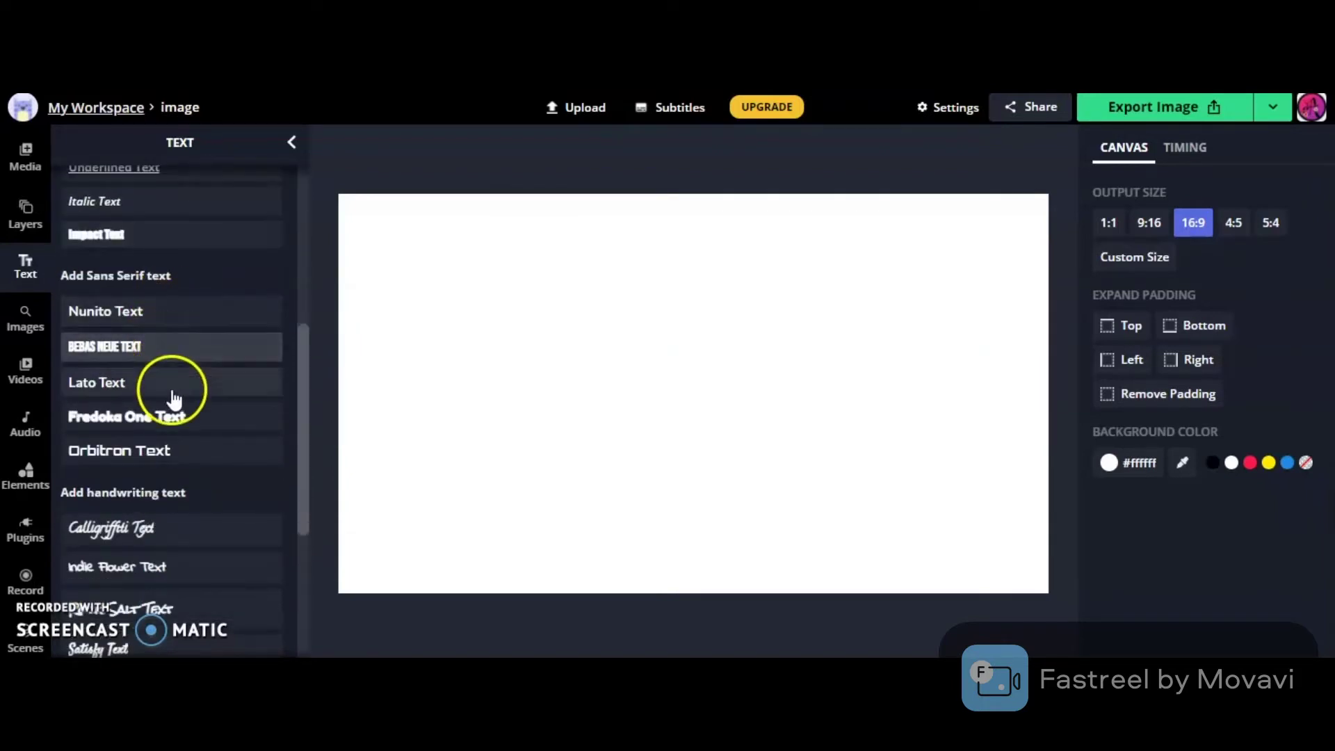
scroll(185, 454, down, 3)
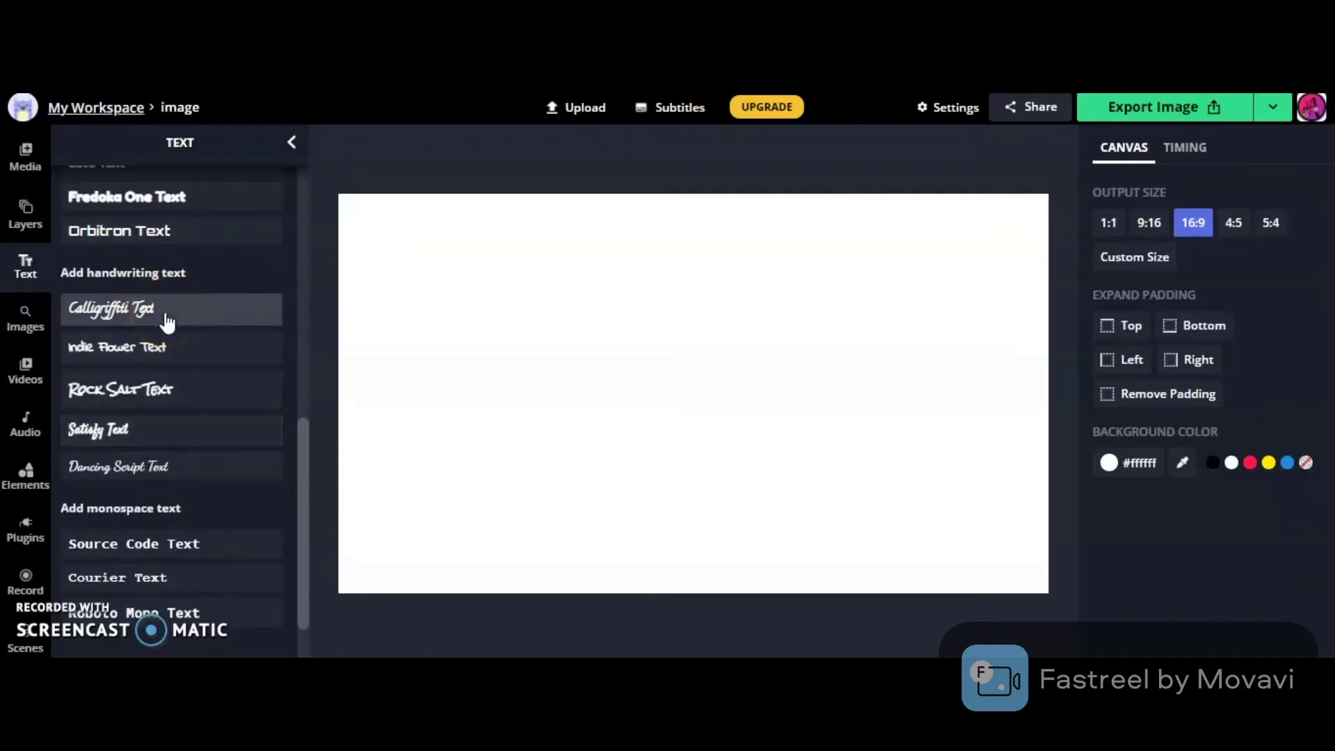
click(177, 348)
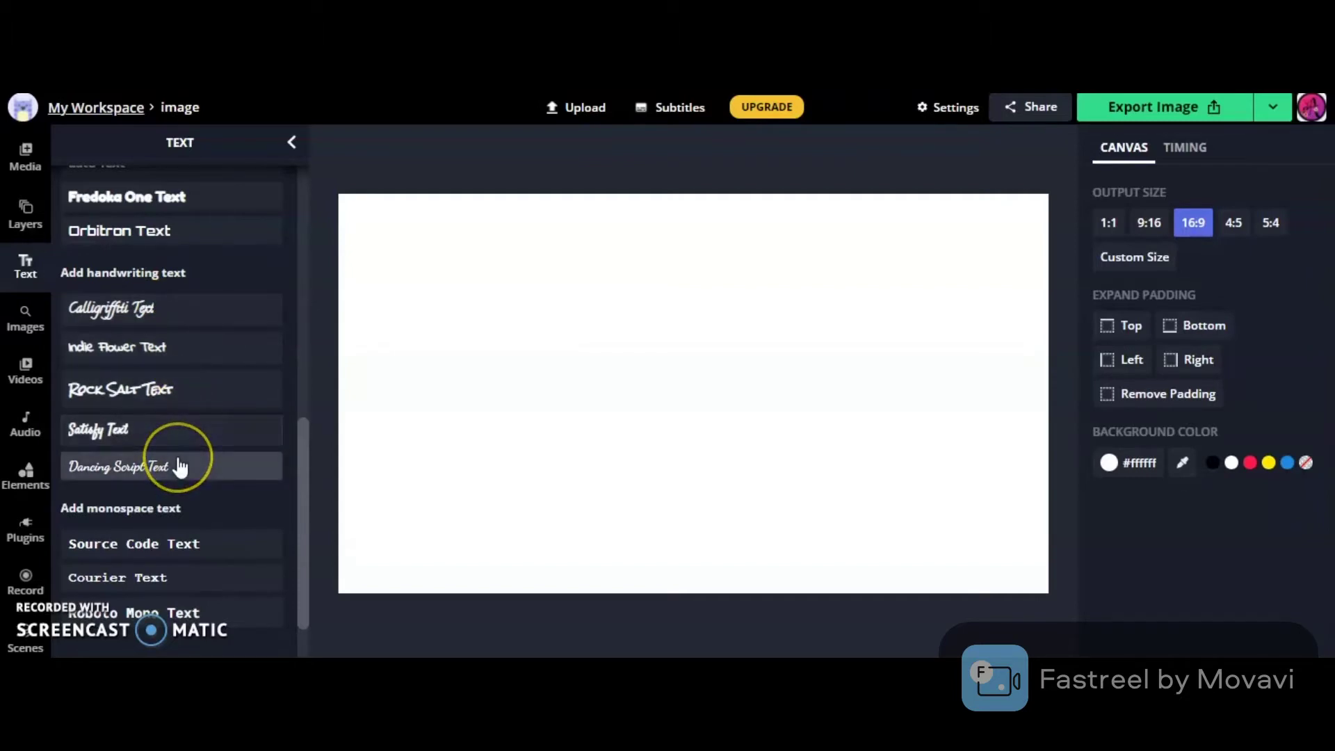
click(211, 549)
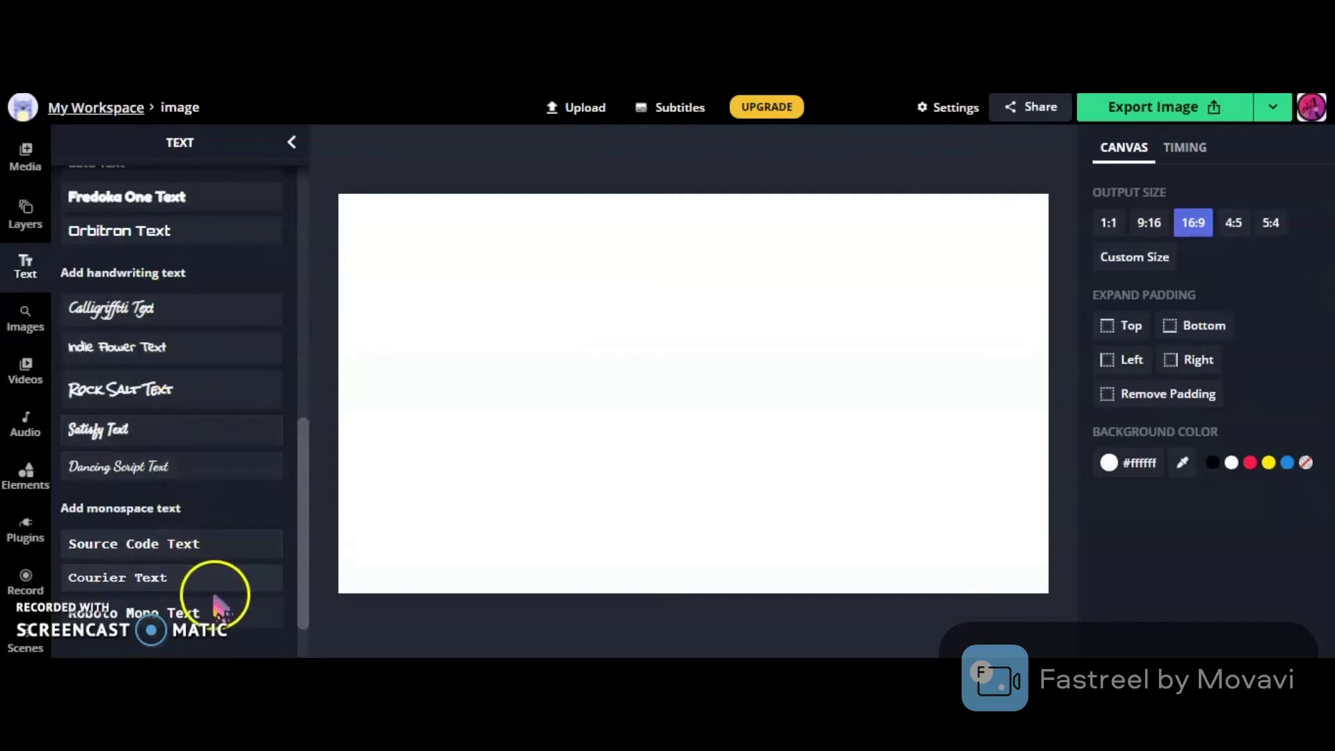
scroll(149, 333, up, 8)
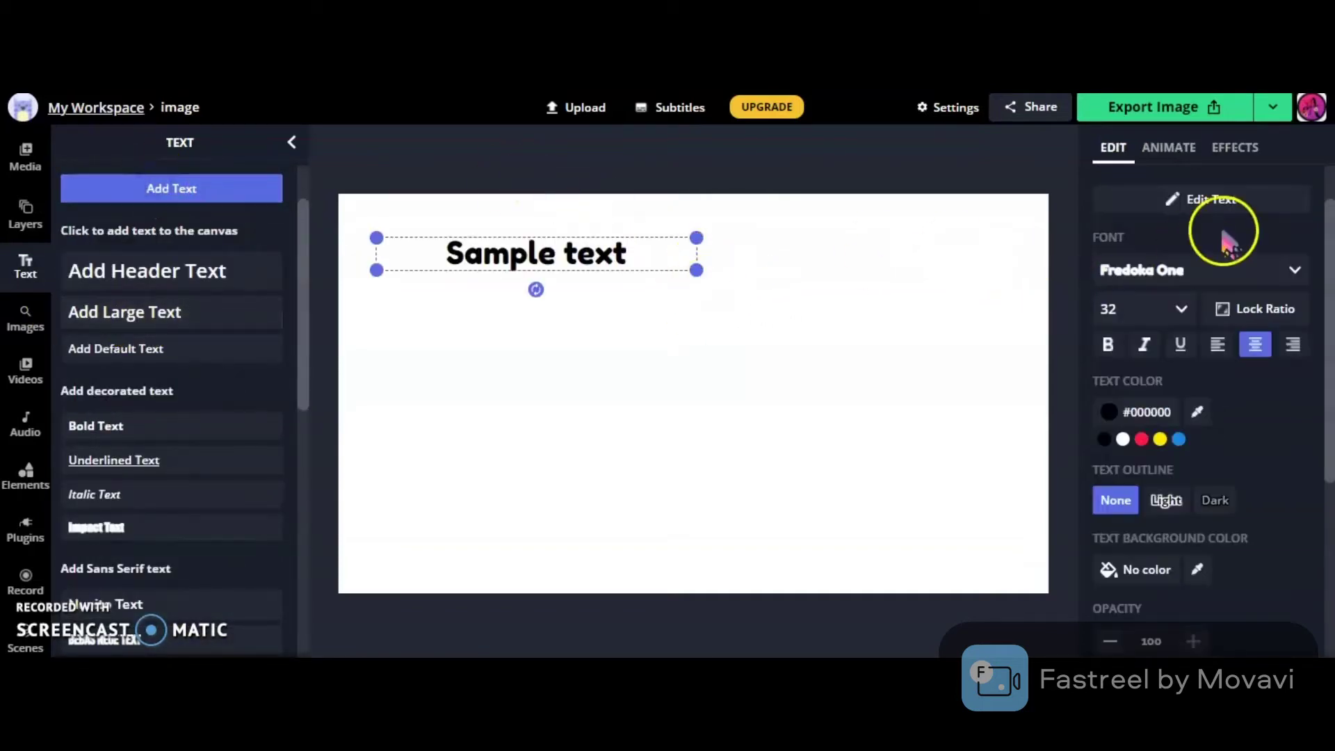
- Enlarge the sample text to font size 88 and replace its wording with "Welcome to Kapwing!"
drag(696, 270, 892, 325)
click(879, 306)
key(BackSpace)
key(BackSpace)
key(BackSpace)
key(BackSpace)
key(BackSpace)
key(BackSpace)
key(BackSpace)
key(BackSpace)
key(BackSpace)
key(BackSpace)
key(BackSpace)
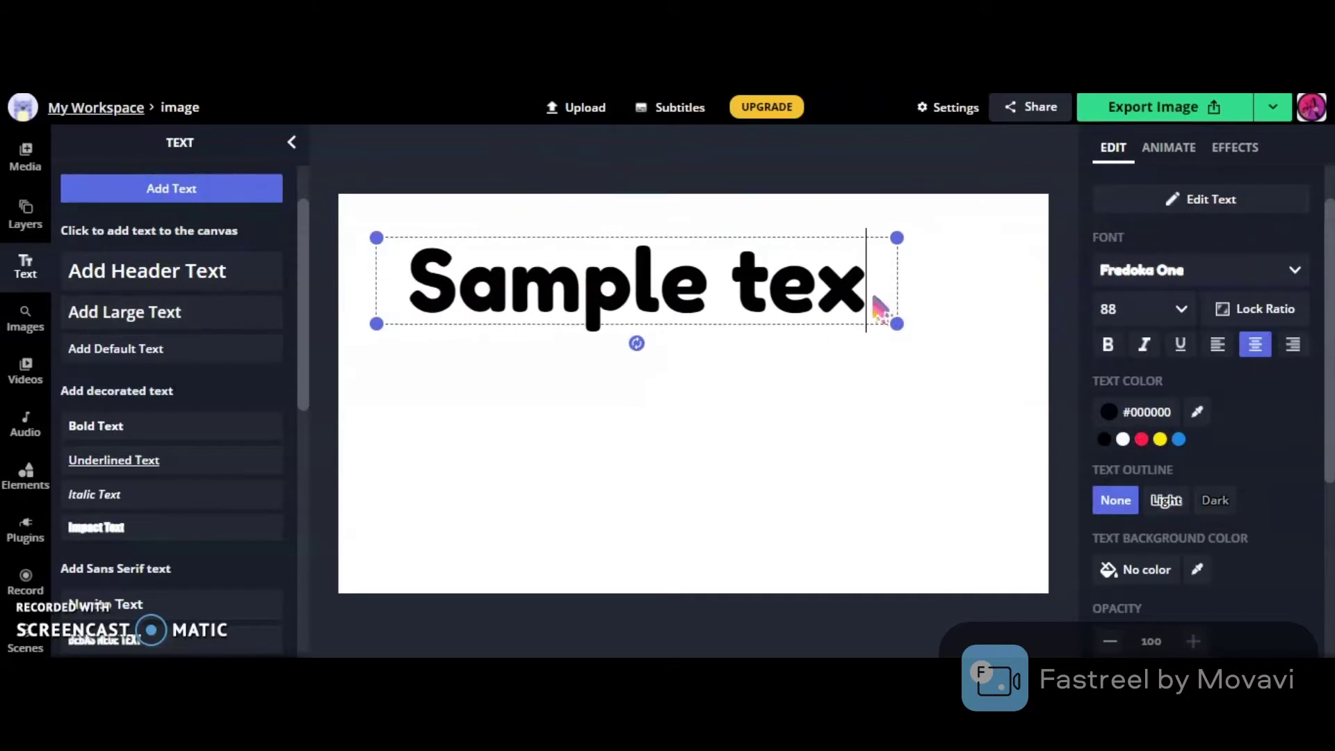
text(WE)
key(BackSpace)
text(elcome to)
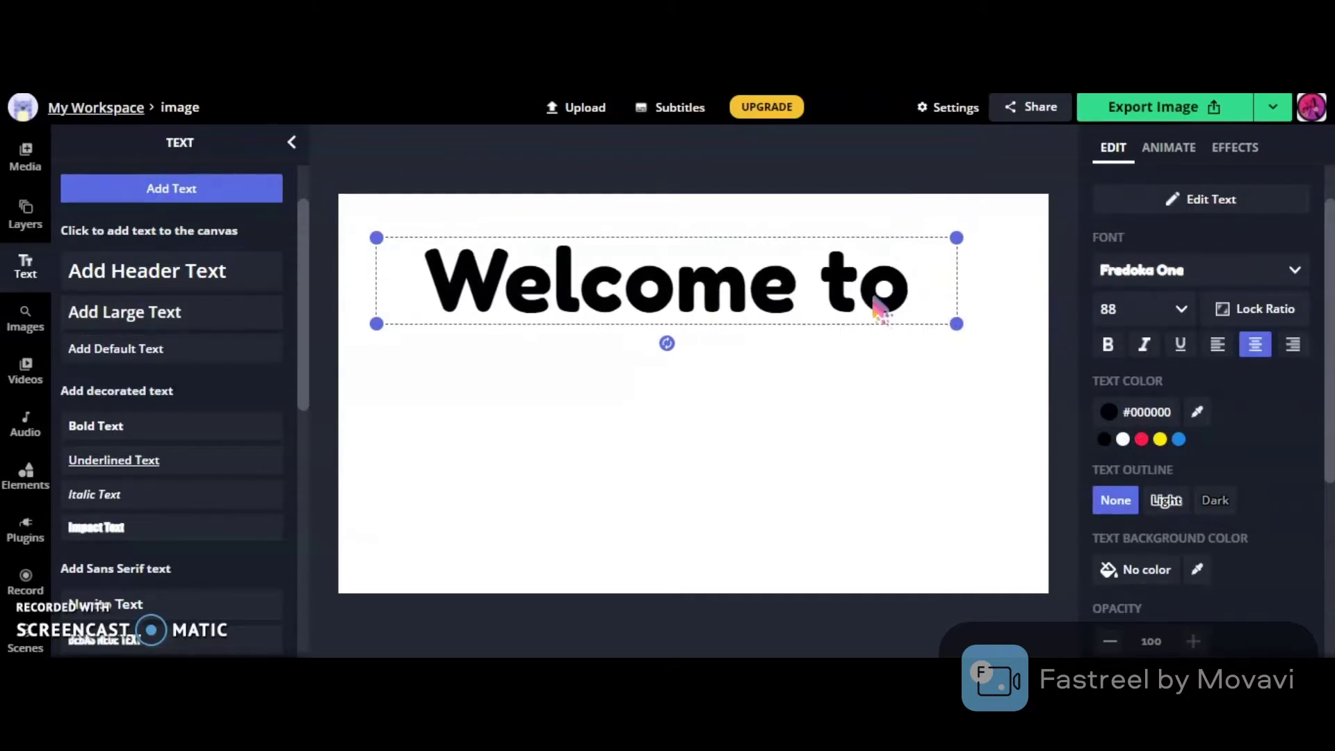
text( Ka)
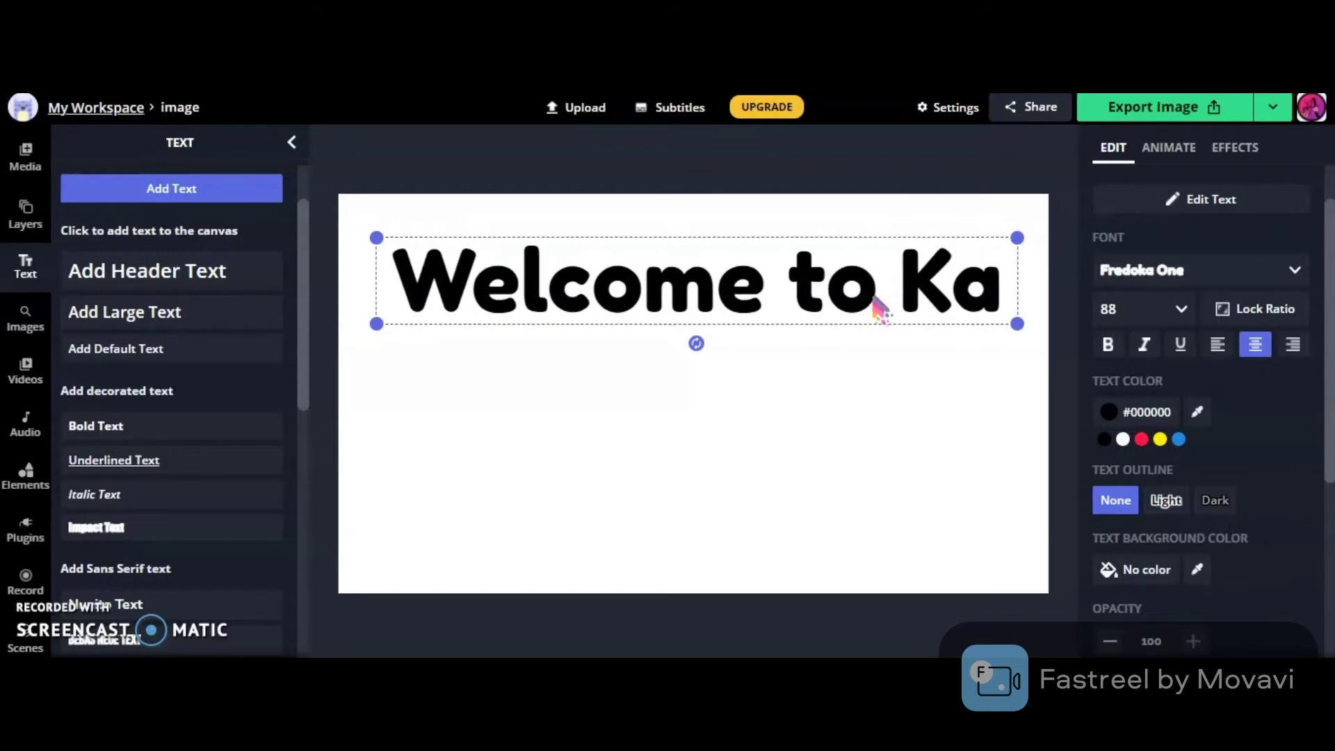
text(pwing!)
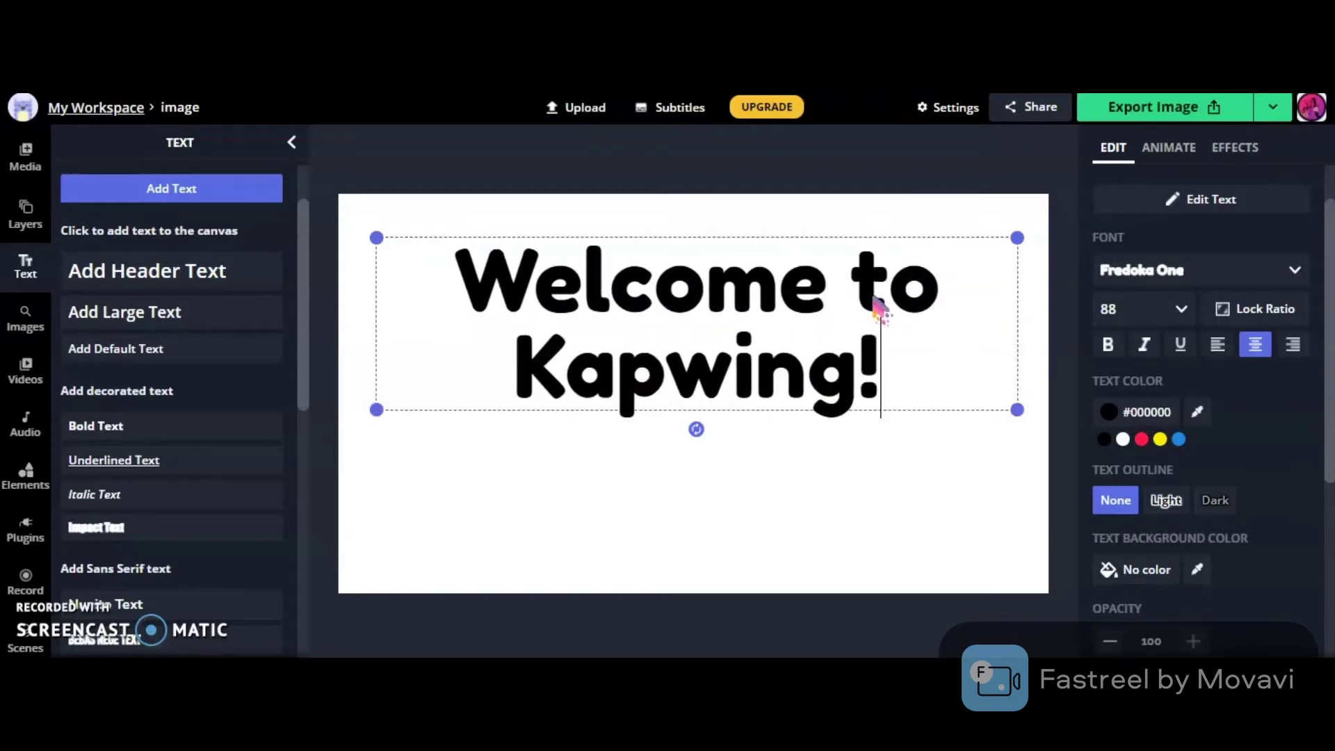
- Reduce the title to font size 81 and place it tilted counterclockwise in the upper left of the canvas
drag(1021, 411, 982, 398)
drag(678, 420, 702, 420)
drag(678, 376, 588, 374)
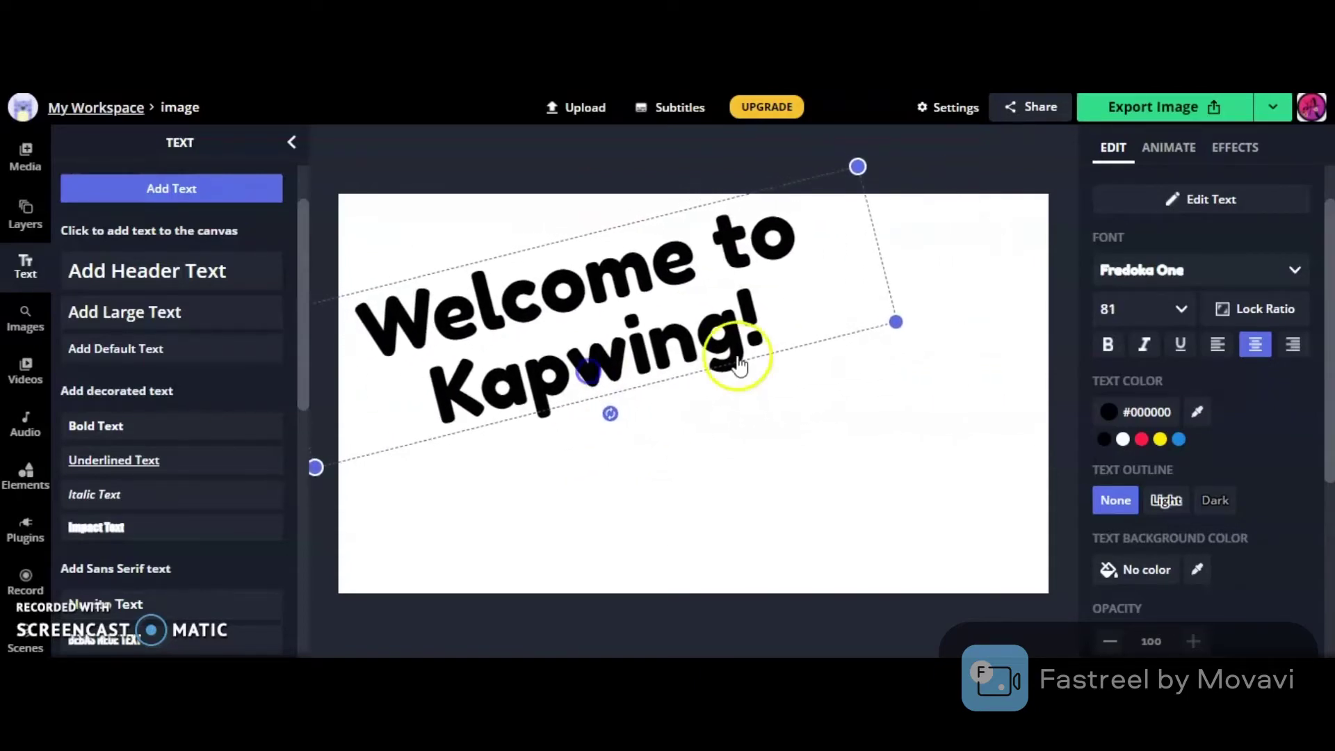
- Apply a drop shadow in colour #FFB300 to the title and adjust the shadow's blur
click(1234, 153)
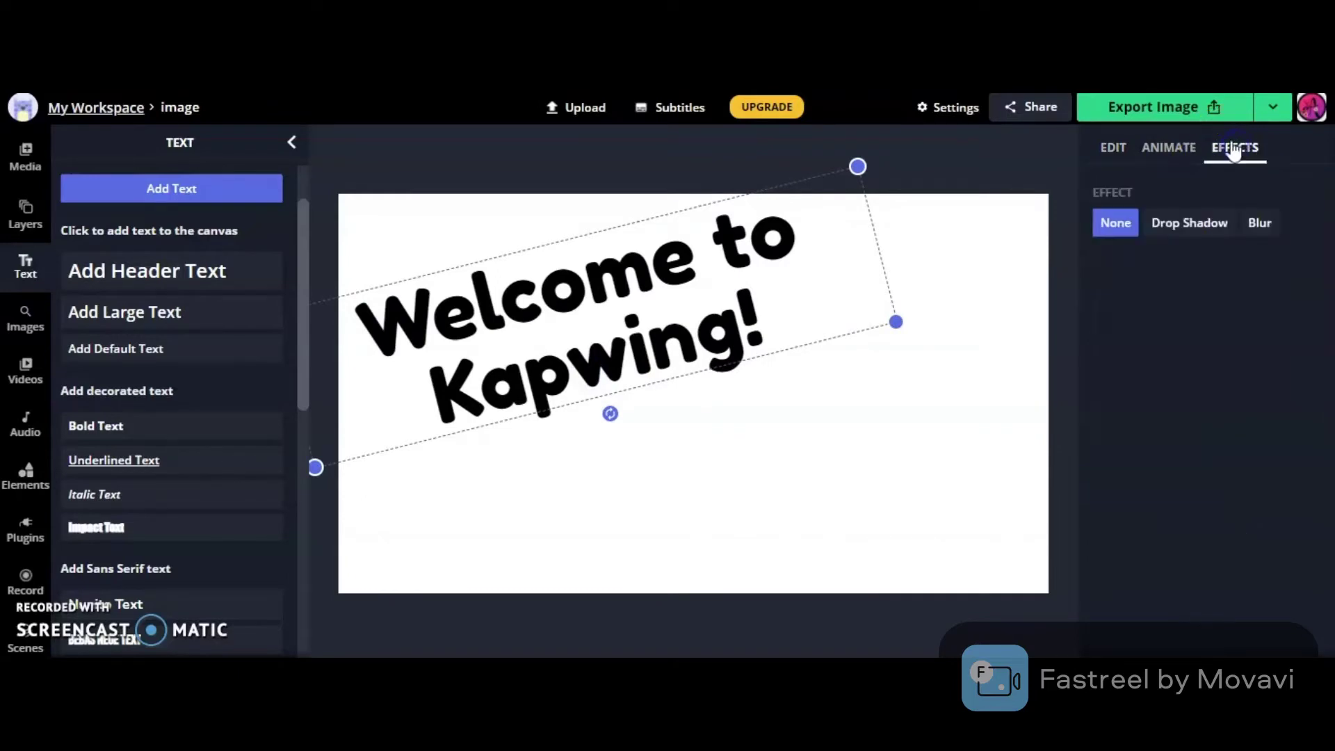
click(1200, 228)
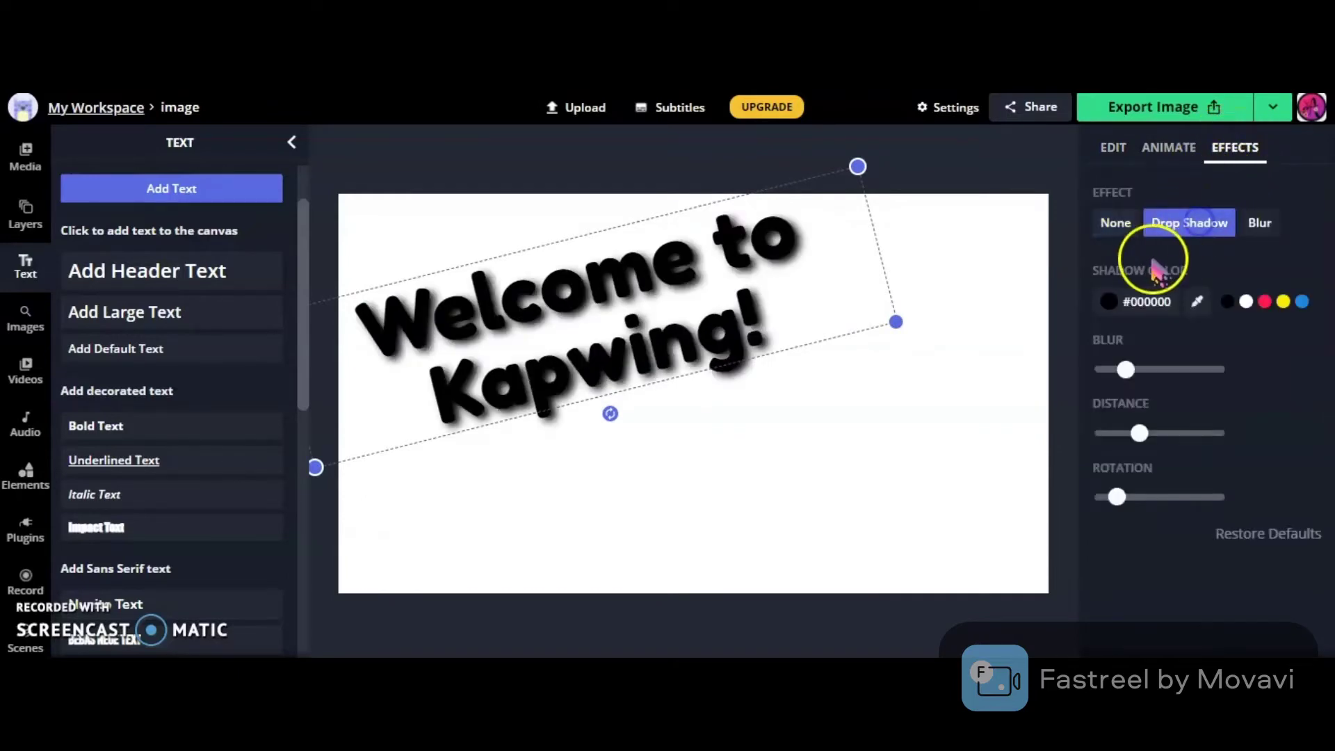
click(1148, 319)
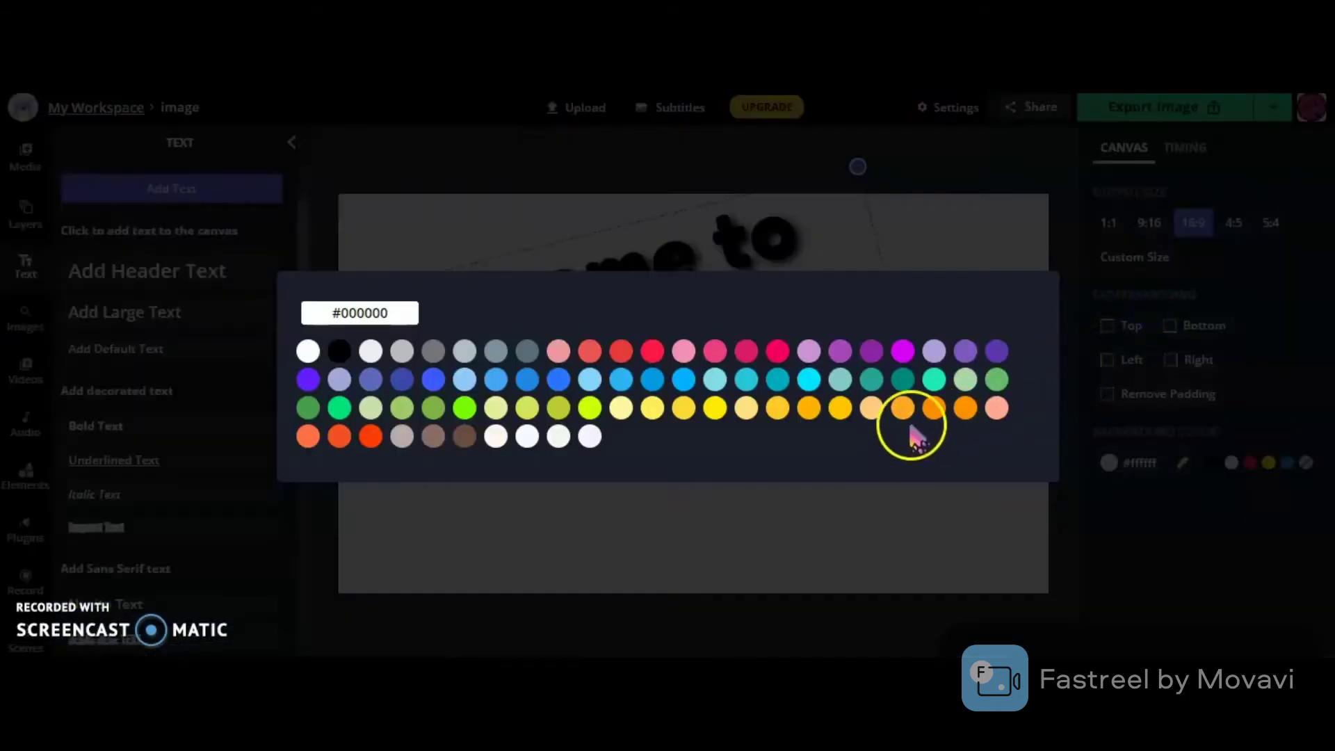
click(806, 409)
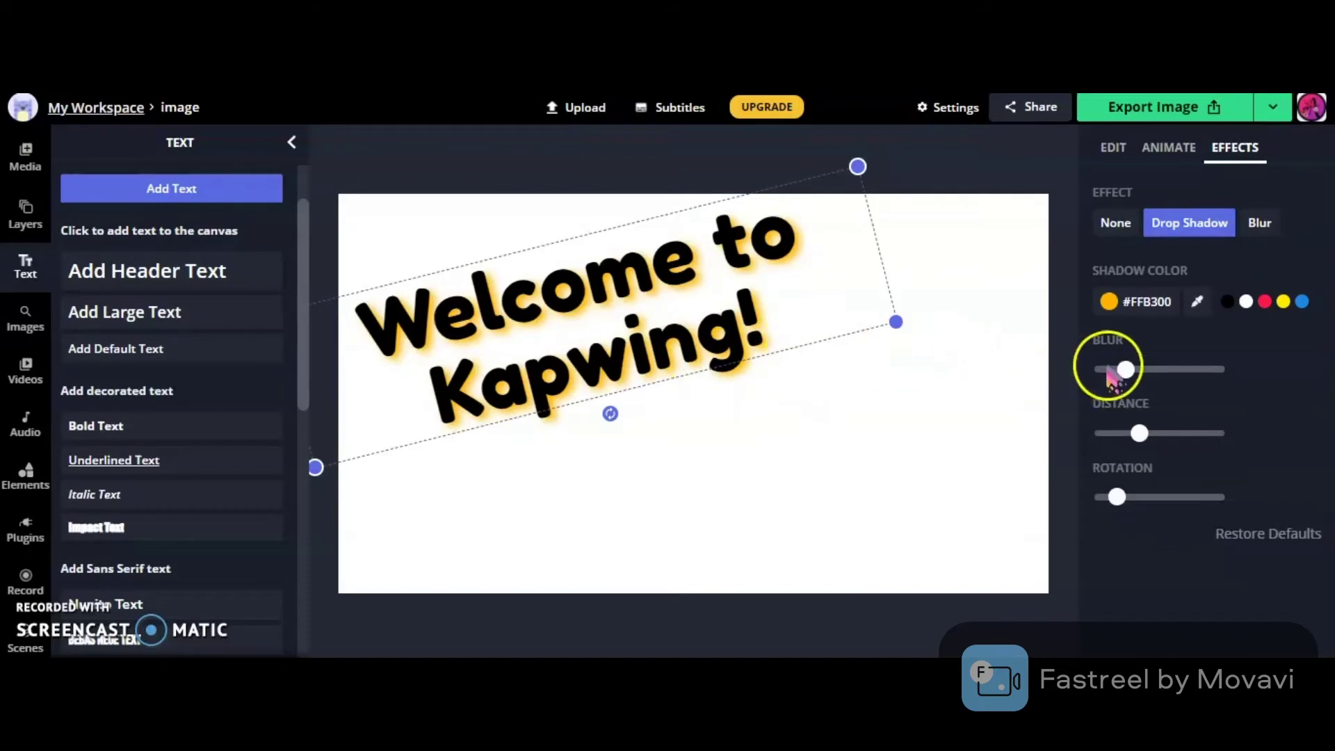
drag(1131, 371, 1028, 399)
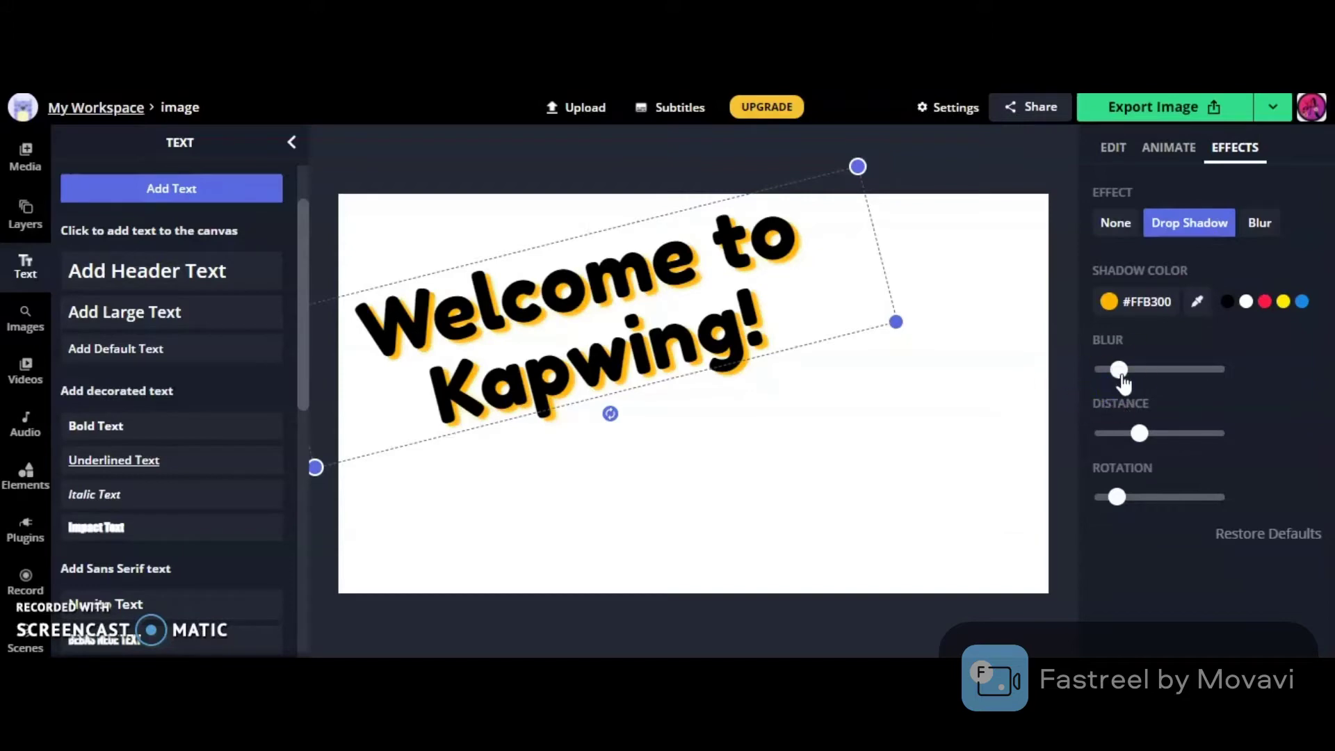
click(833, 475)
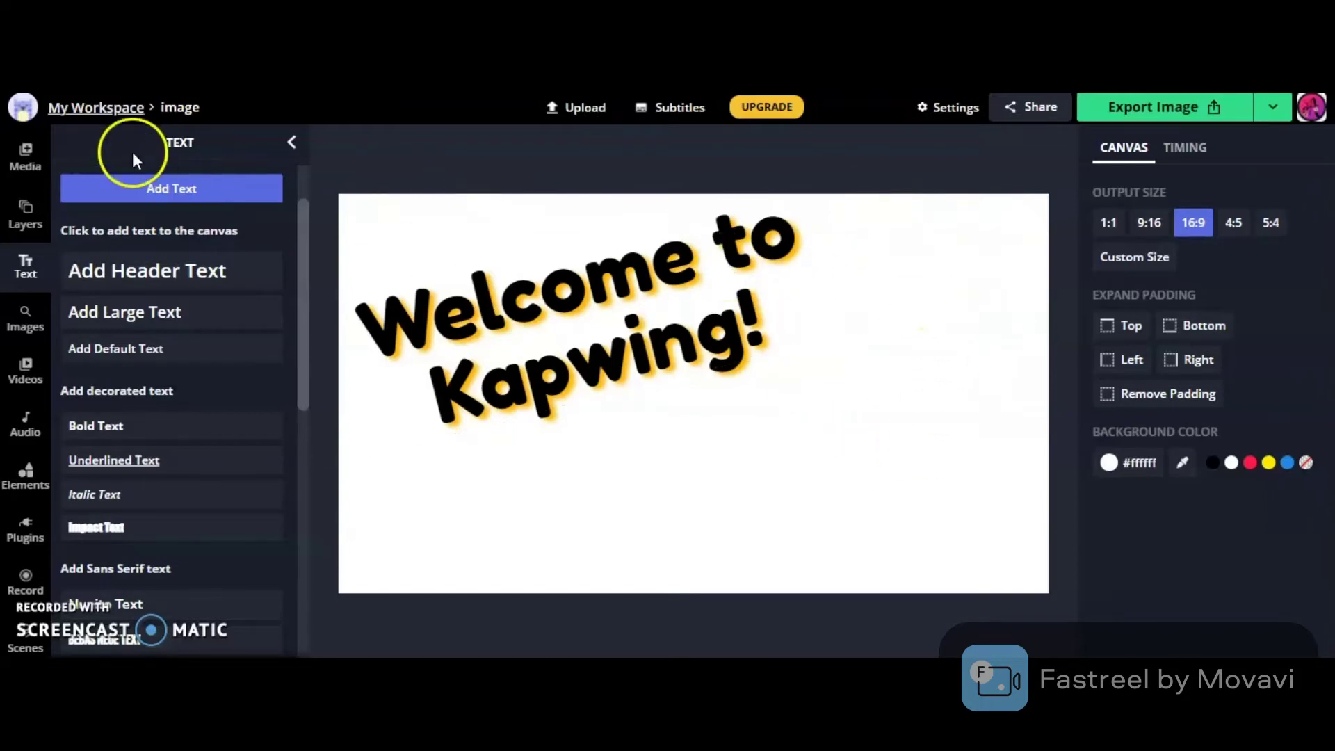
- Copy the cat logo image of the workspace and paste it onto the canvas
right_click(24, 109)
click(81, 162)
click(425, 358)
key(ctrl+v)
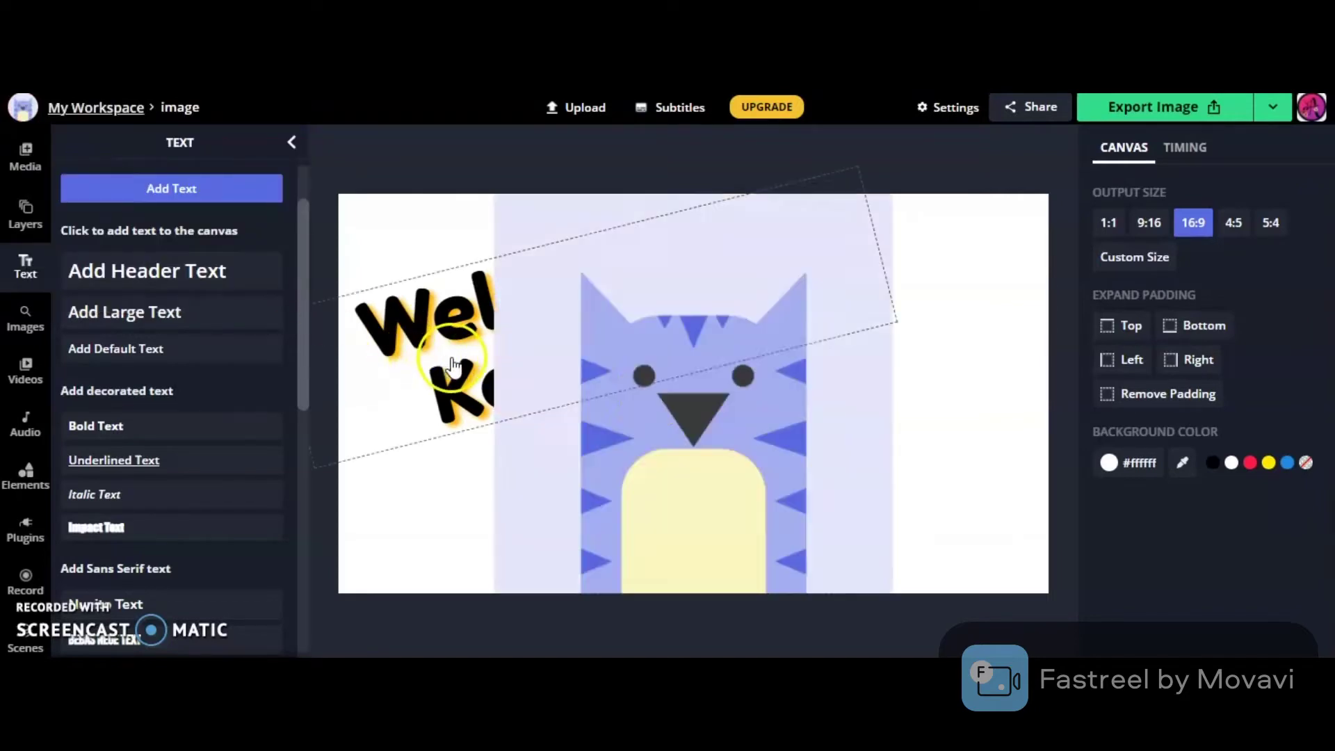
- Round the pasted cat image's corners to the maximum and resize the image into a circle
click(735, 259)
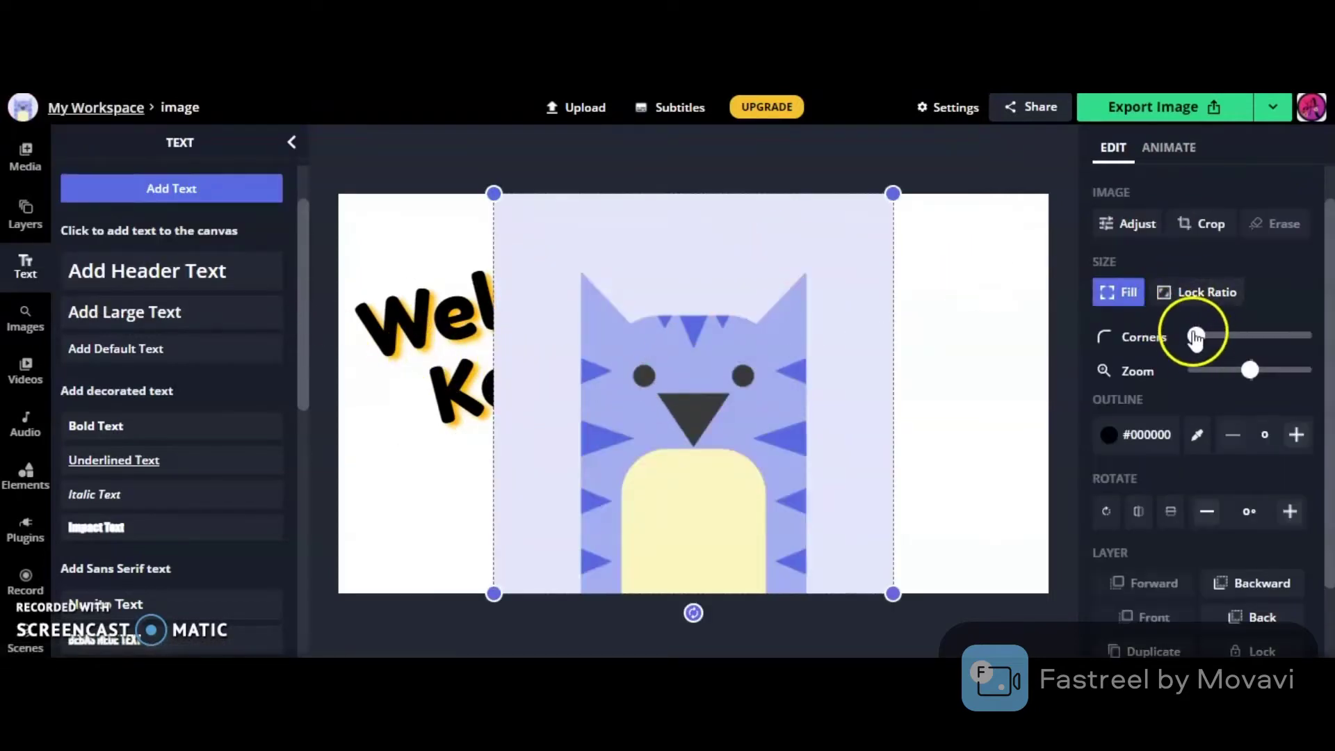
drag(1198, 339, 1312, 349)
click(1062, 361)
drag(893, 593, 933, 391)
drag(867, 345, 869, 404)
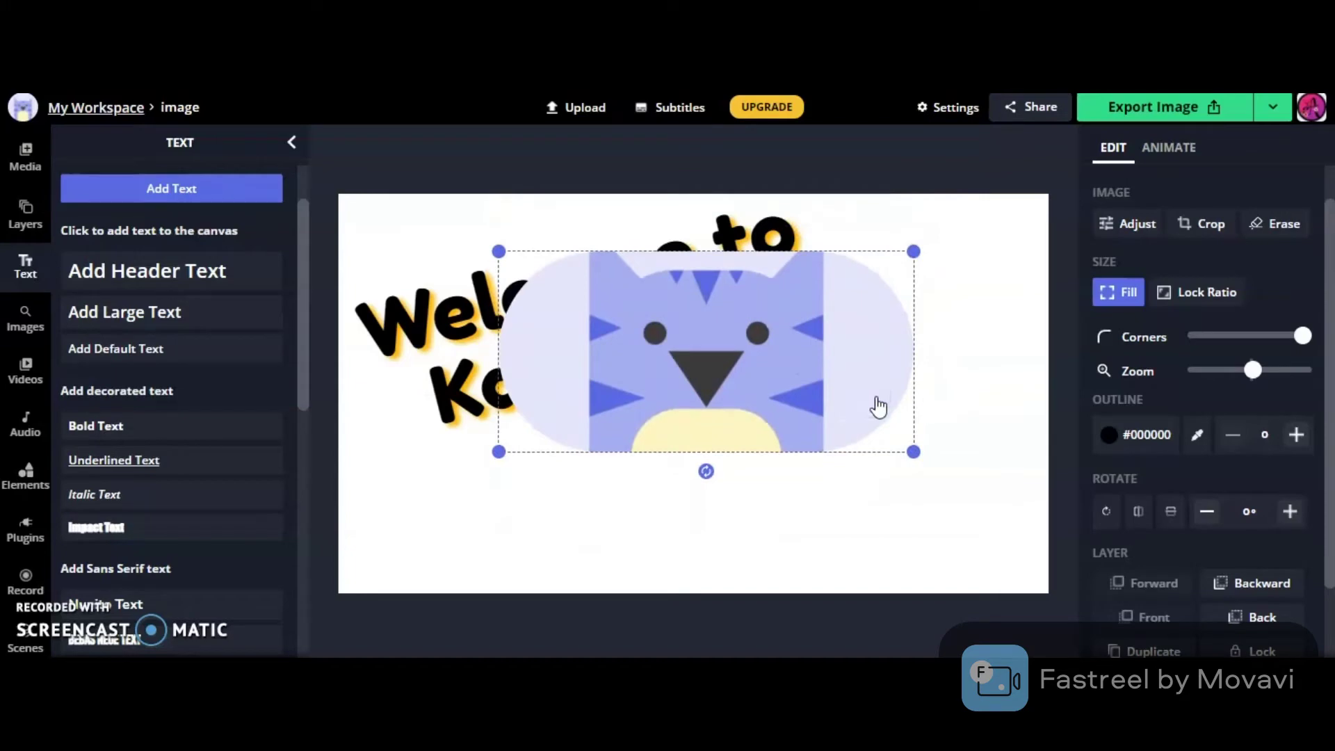
drag(913, 451, 830, 583)
- Lock the cat image's ratio, shrink it, and place it rotated to -7° at the right of the title
click(1140, 306)
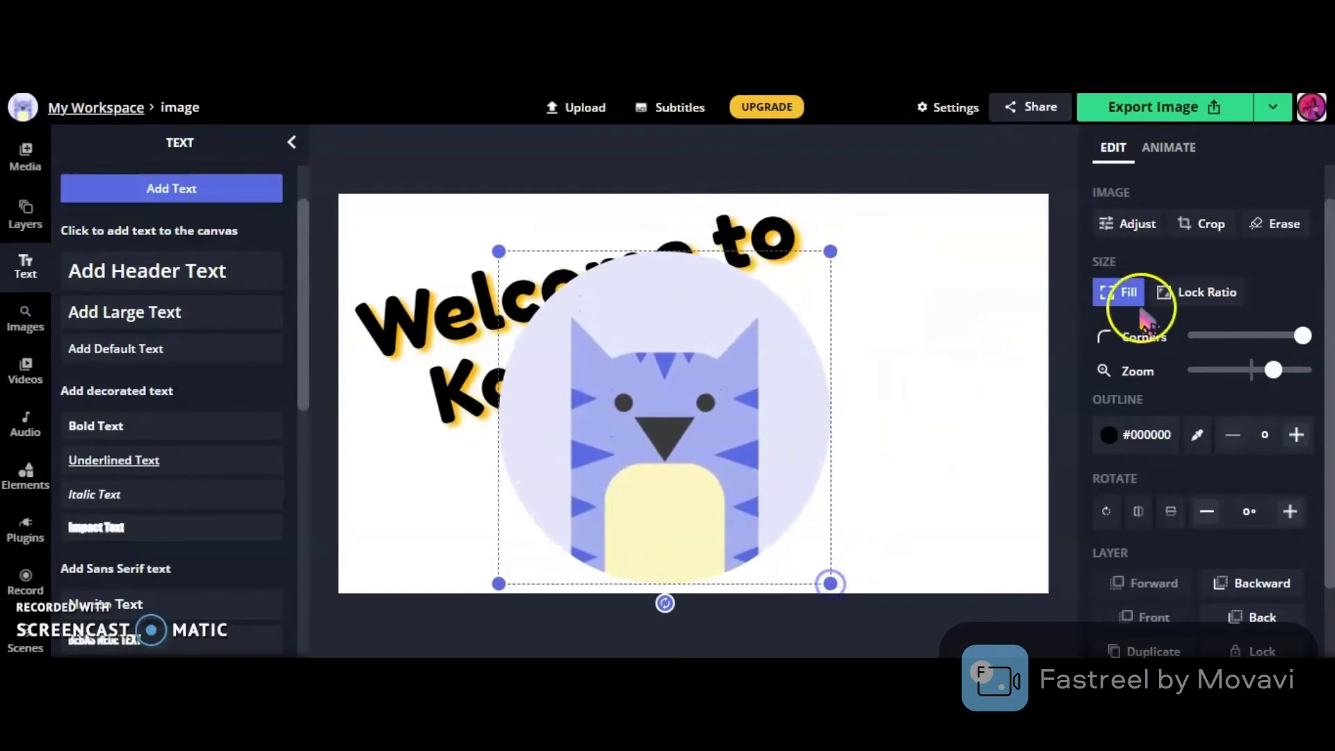
click(1172, 292)
drag(834, 576, 751, 507)
drag(664, 418, 874, 398)
drag(831, 507, 877, 505)
drag(794, 396, 829, 404)
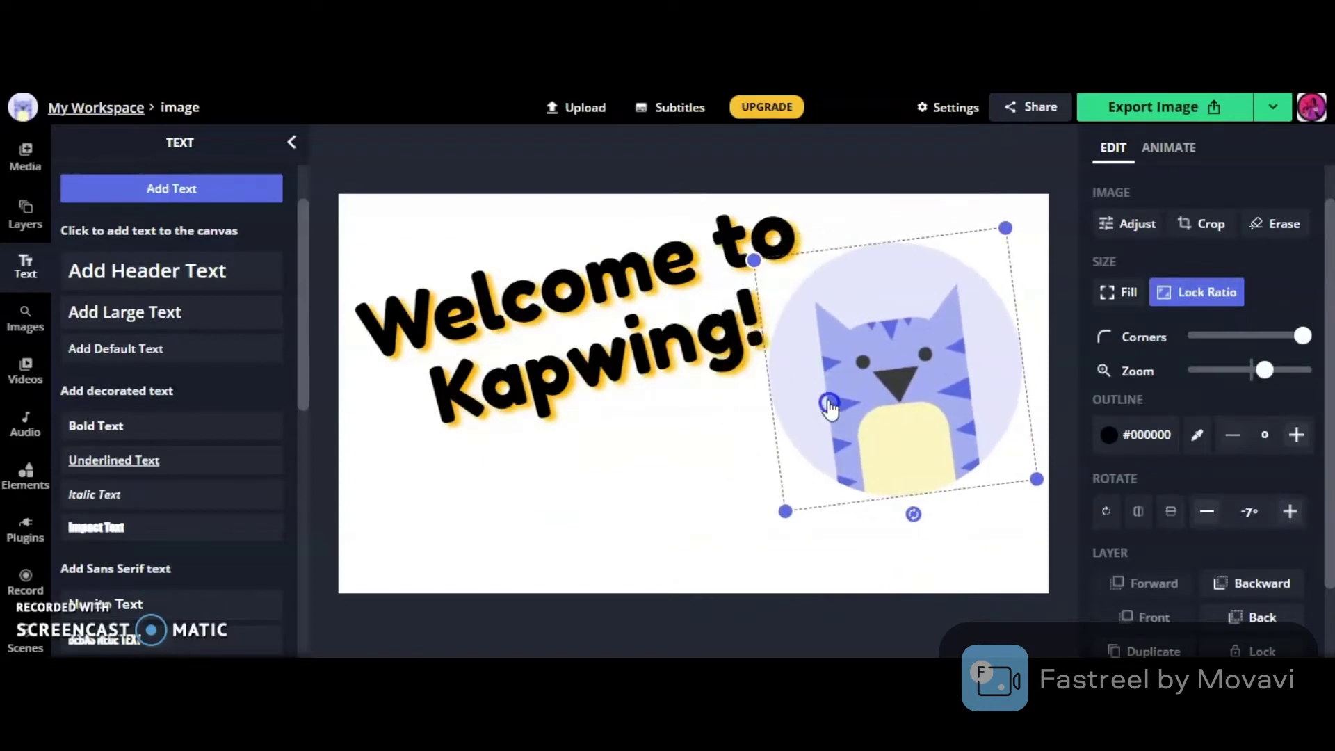
- Shrink the circular cat image slightly beside the title and deselect it
drag(1036, 478, 1010, 436)
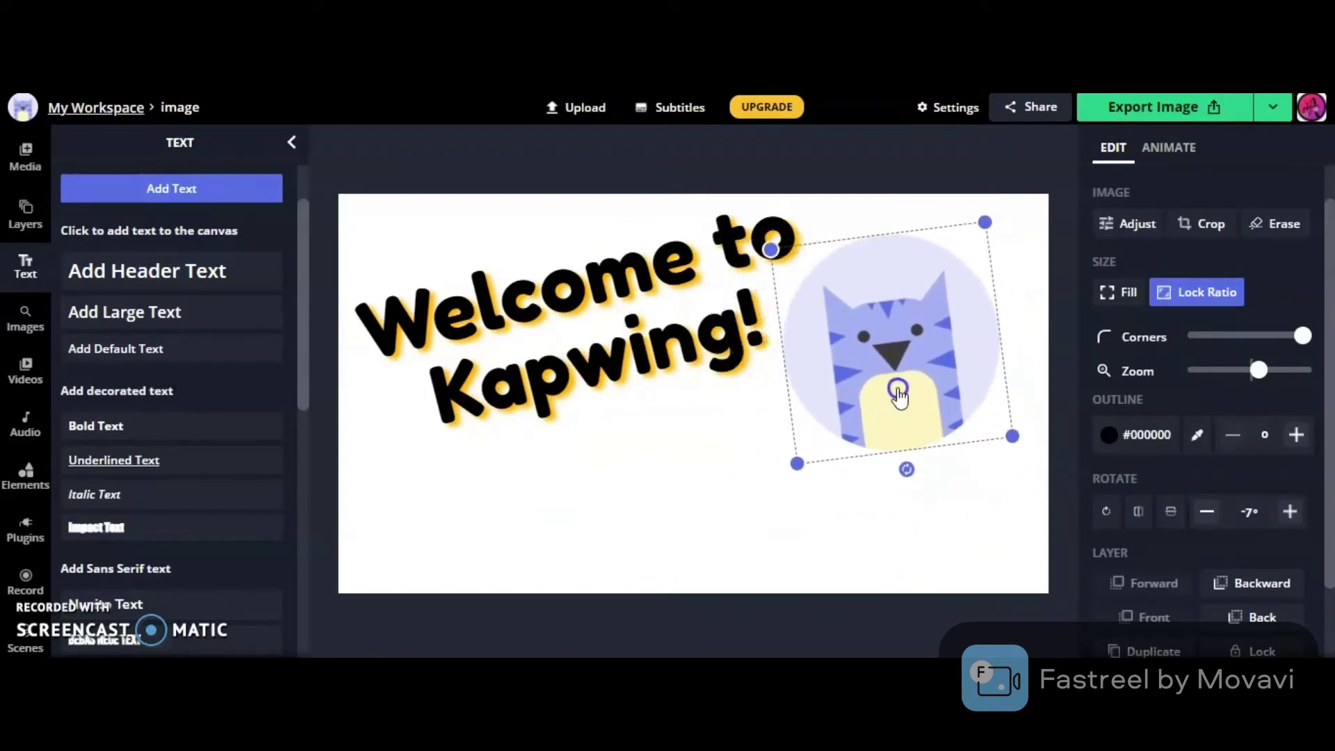
click(837, 493)
click(885, 389)
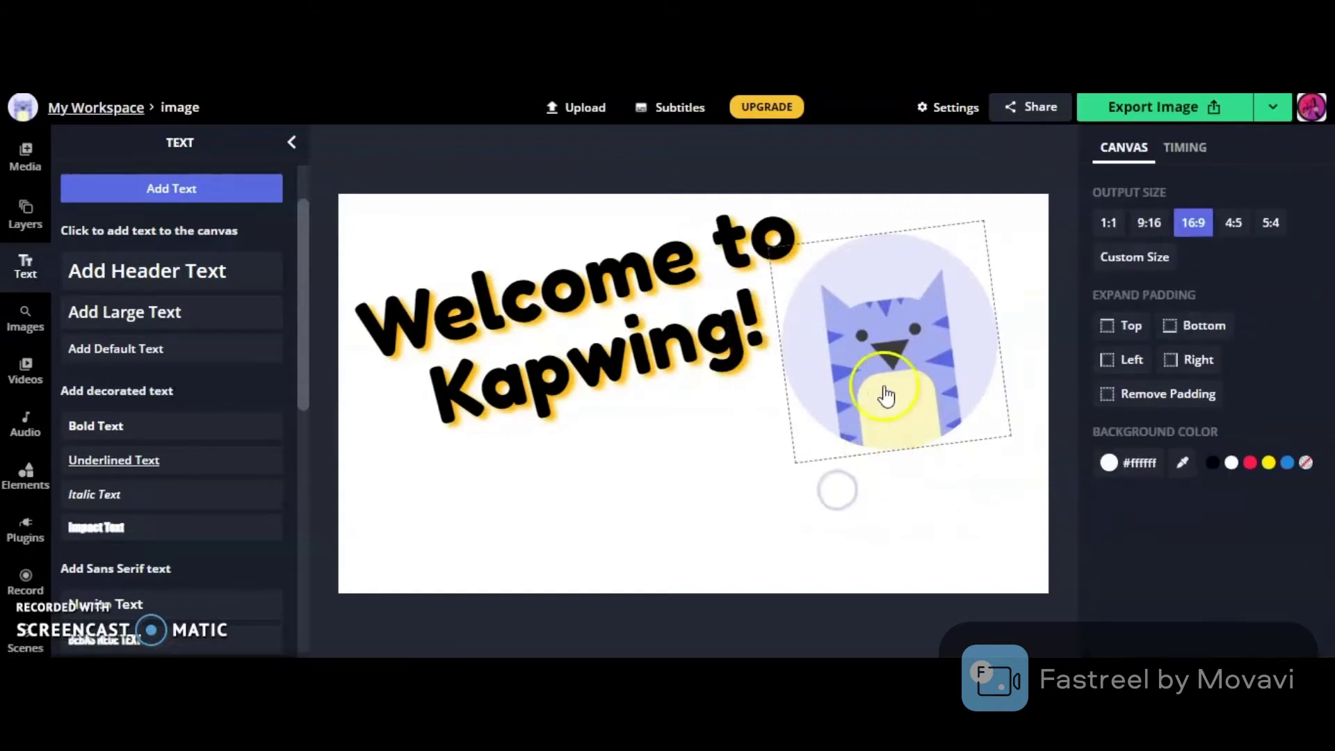
click(568, 477)
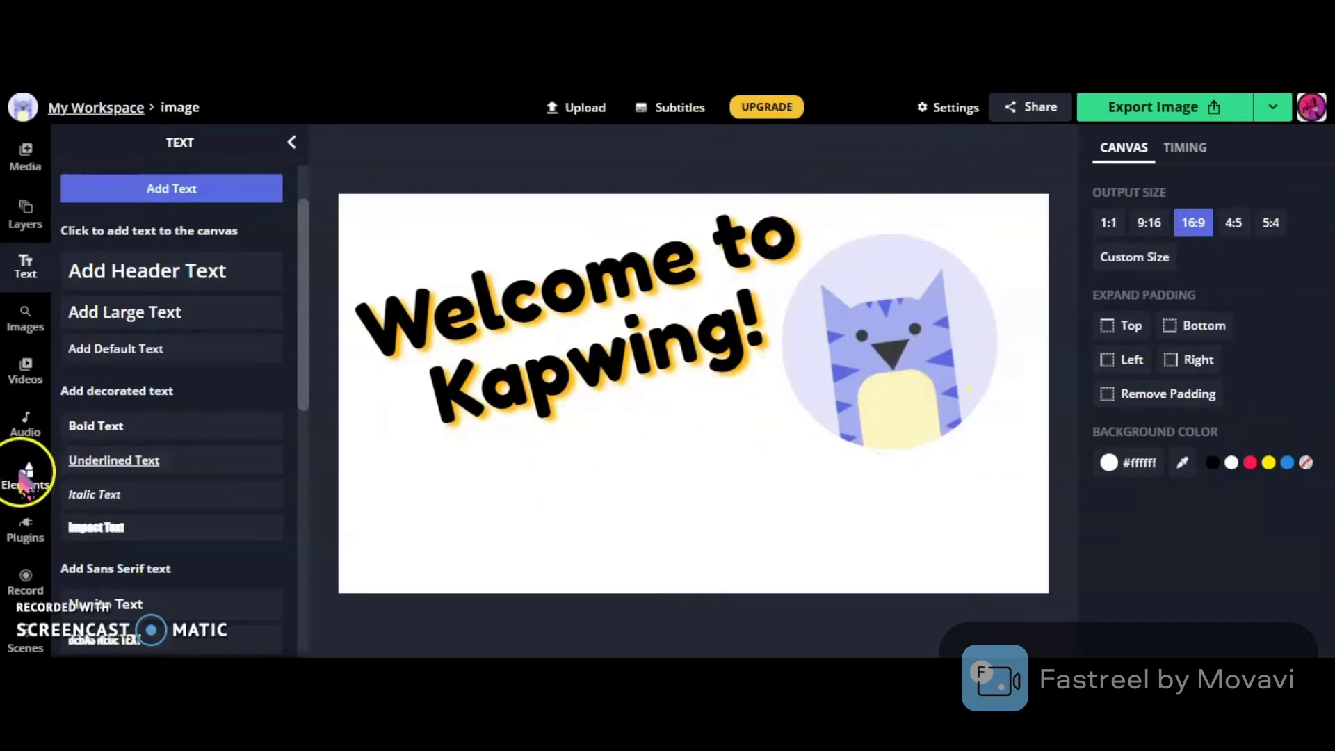
- Add a circle shape and enlarge it over the cat image until it covers the image completely
click(25, 479)
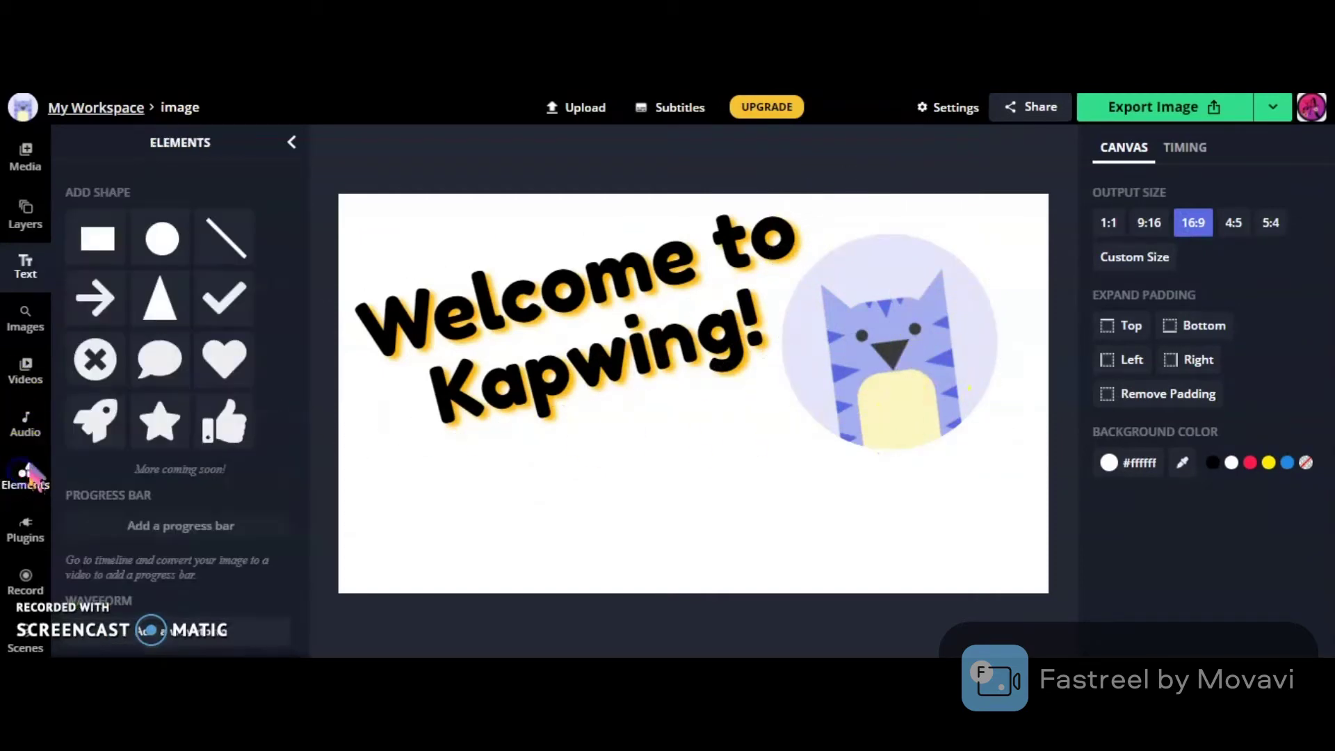
click(170, 247)
drag(627, 388, 749, 514)
drag(686, 453, 965, 410)
drag(1019, 460, 1050, 489)
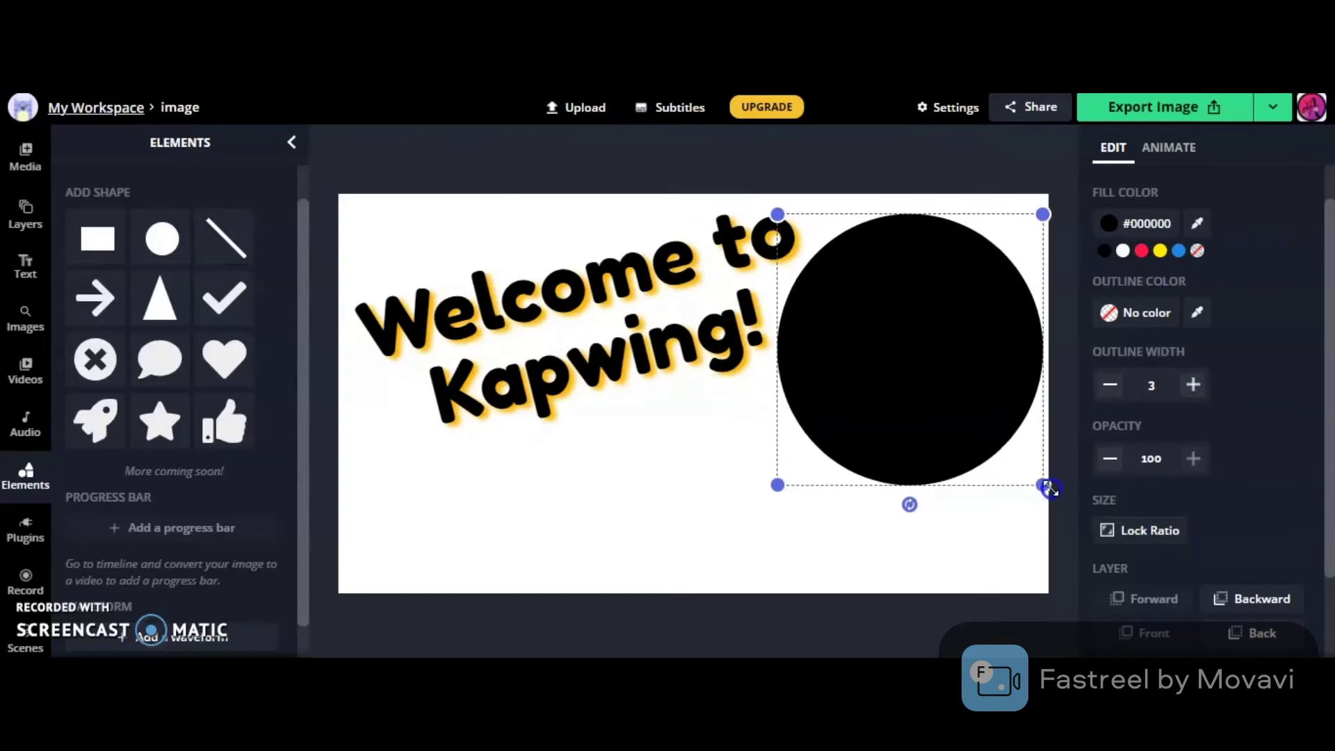
- Send the circle behind the cat image and enlarge the cat to leave an even ring around it
scroll(1182, 528, down, 1)
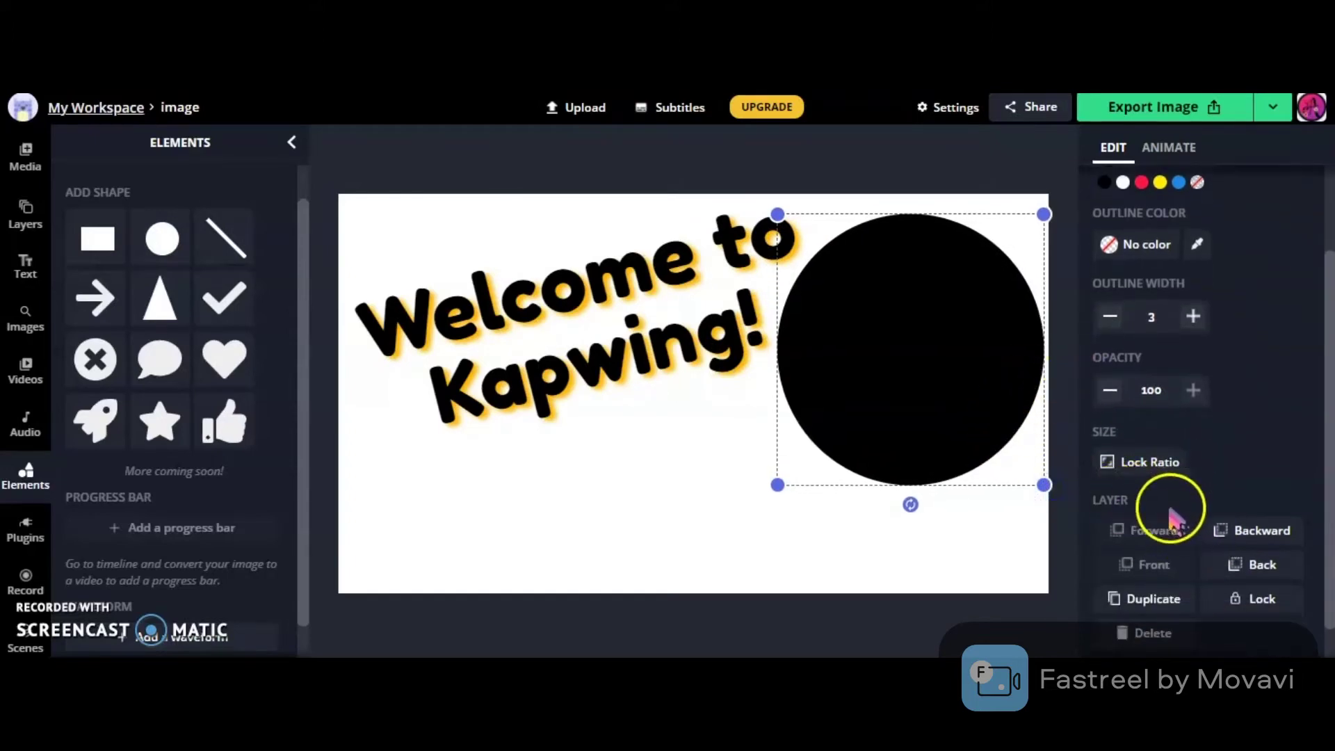
click(1249, 532)
click(924, 369)
drag(1015, 418, 1037, 438)
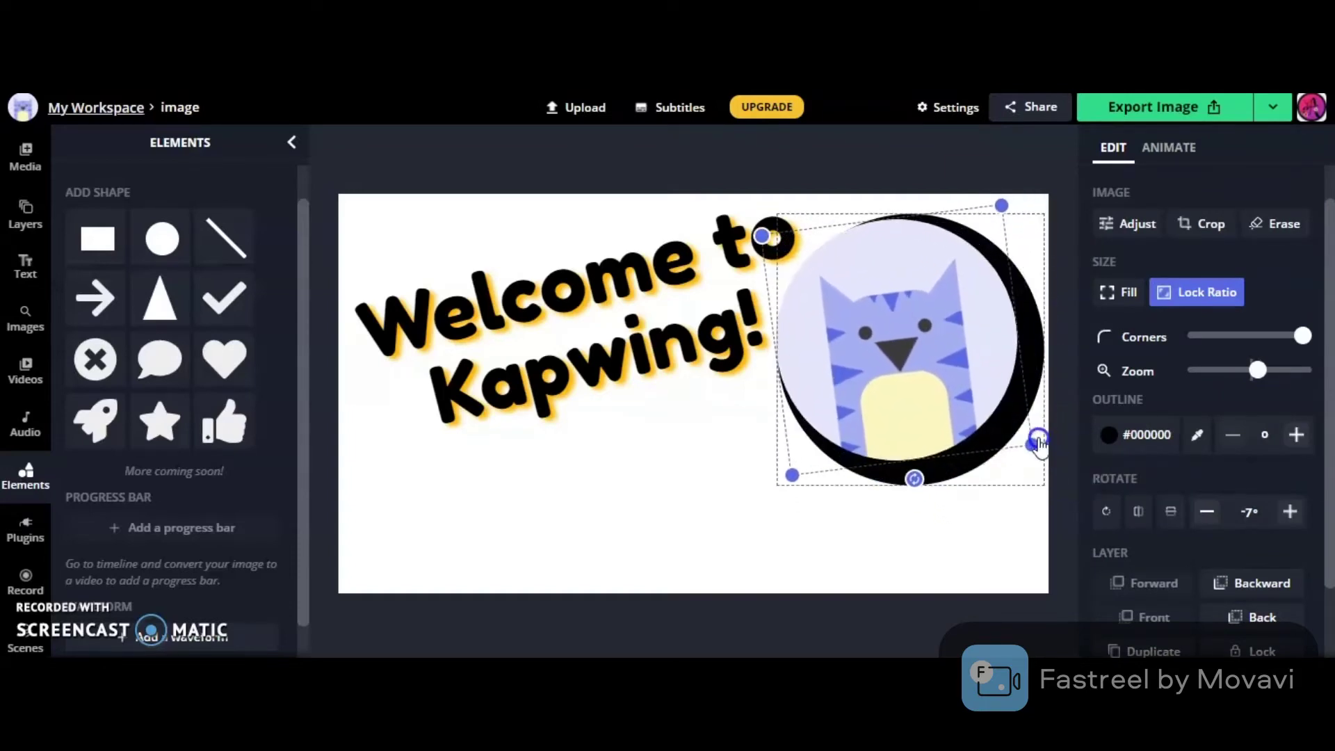
- Fill the circle behind the cat with #A4ADEF sampled from the cat's body
click(969, 481)
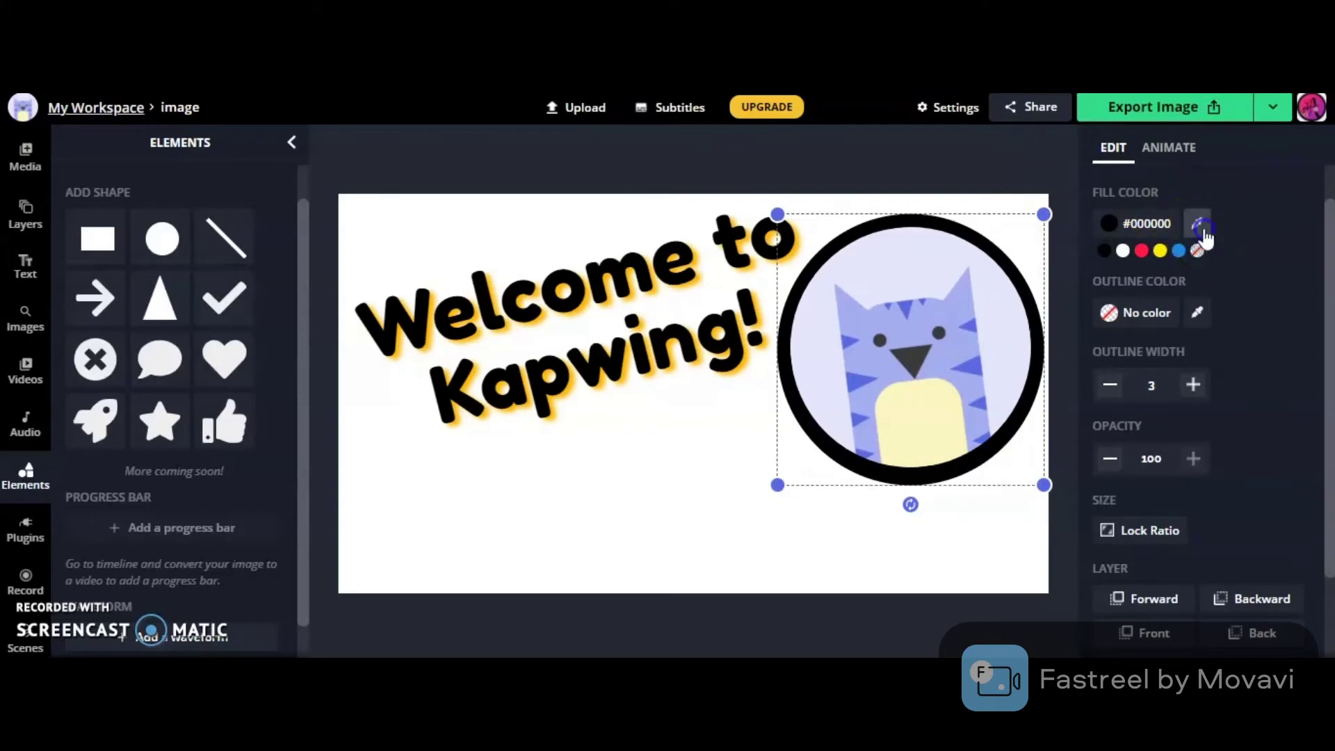
click(1196, 225)
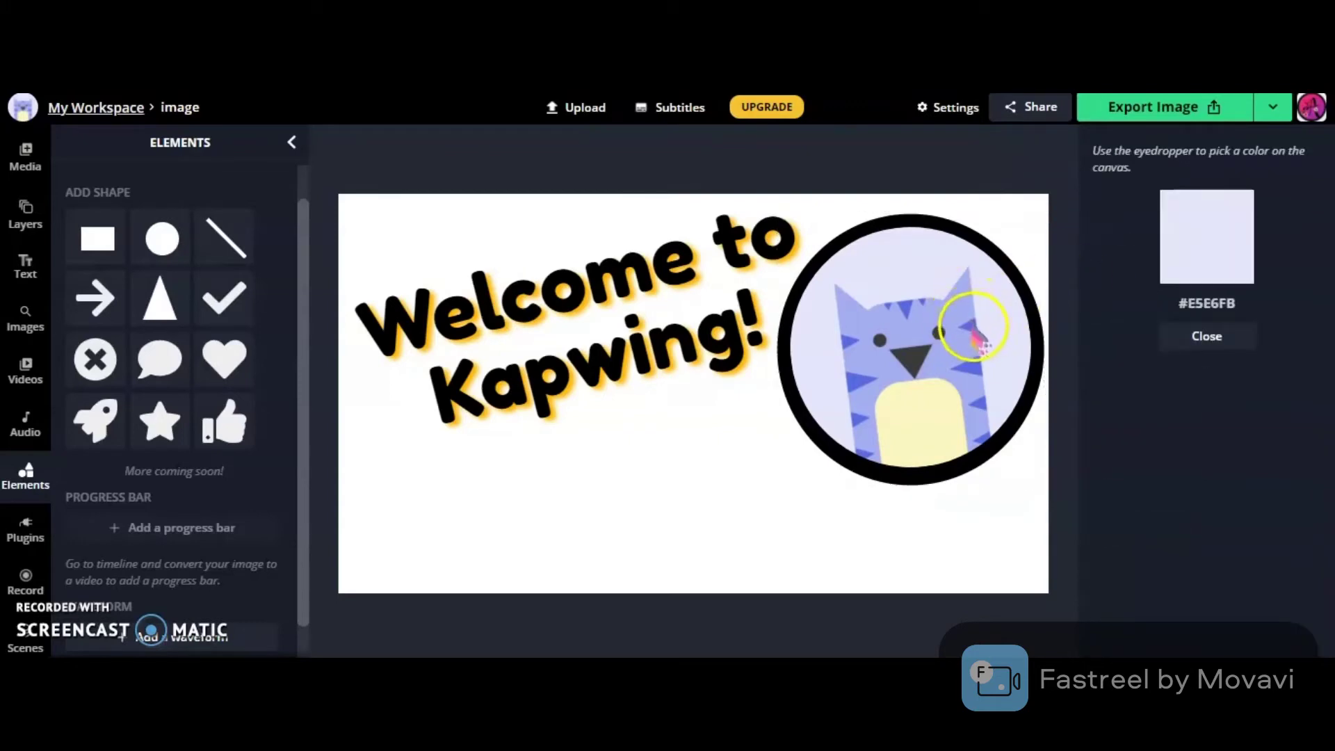
click(967, 334)
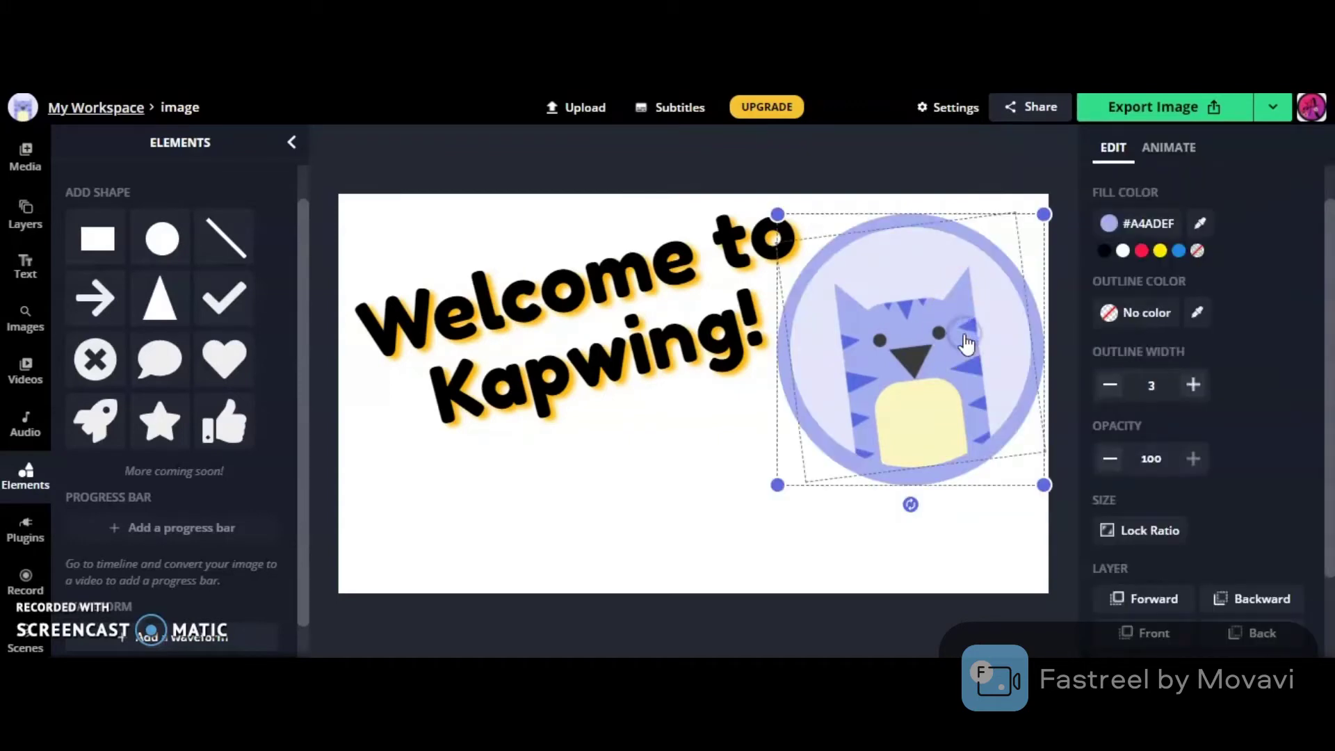
- Select the cat image and its ring together, rotate them slightly counterclockwise and shrink them
click(752, 451)
drag(758, 518, 897, 469)
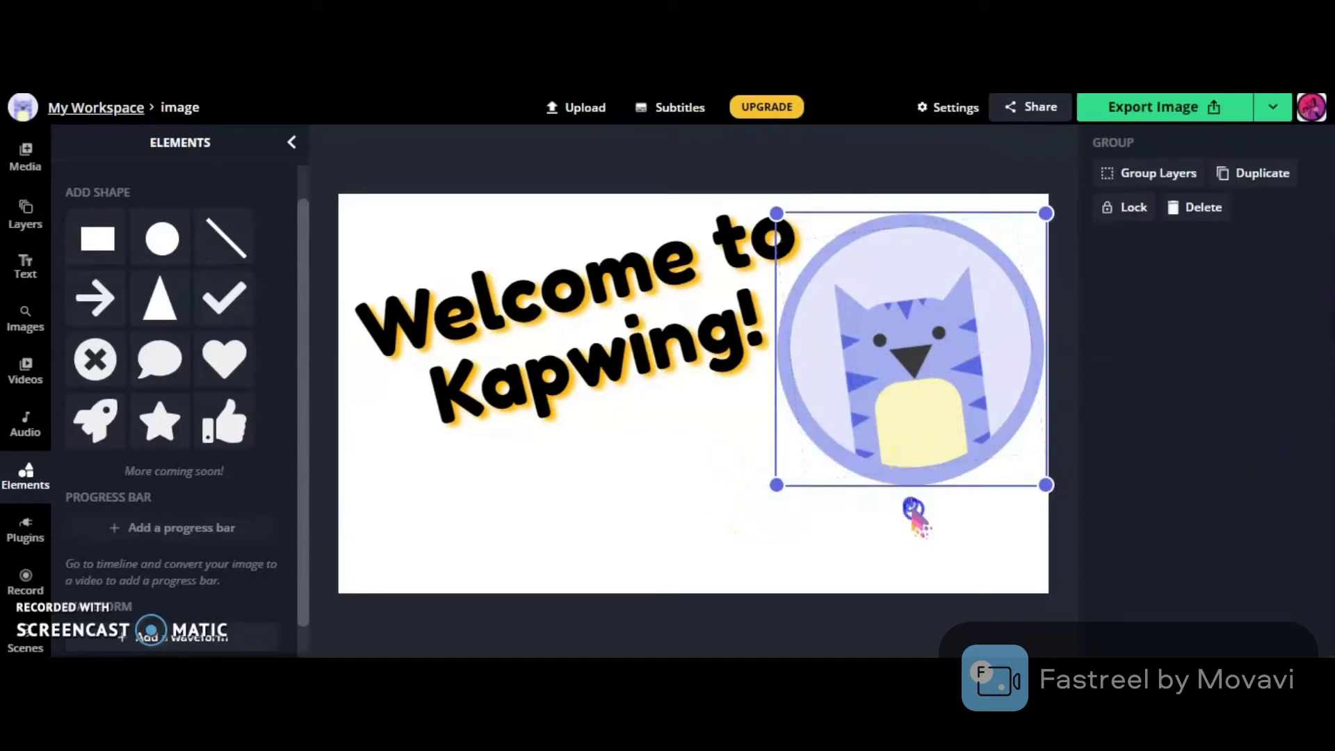
drag(913, 511, 924, 508)
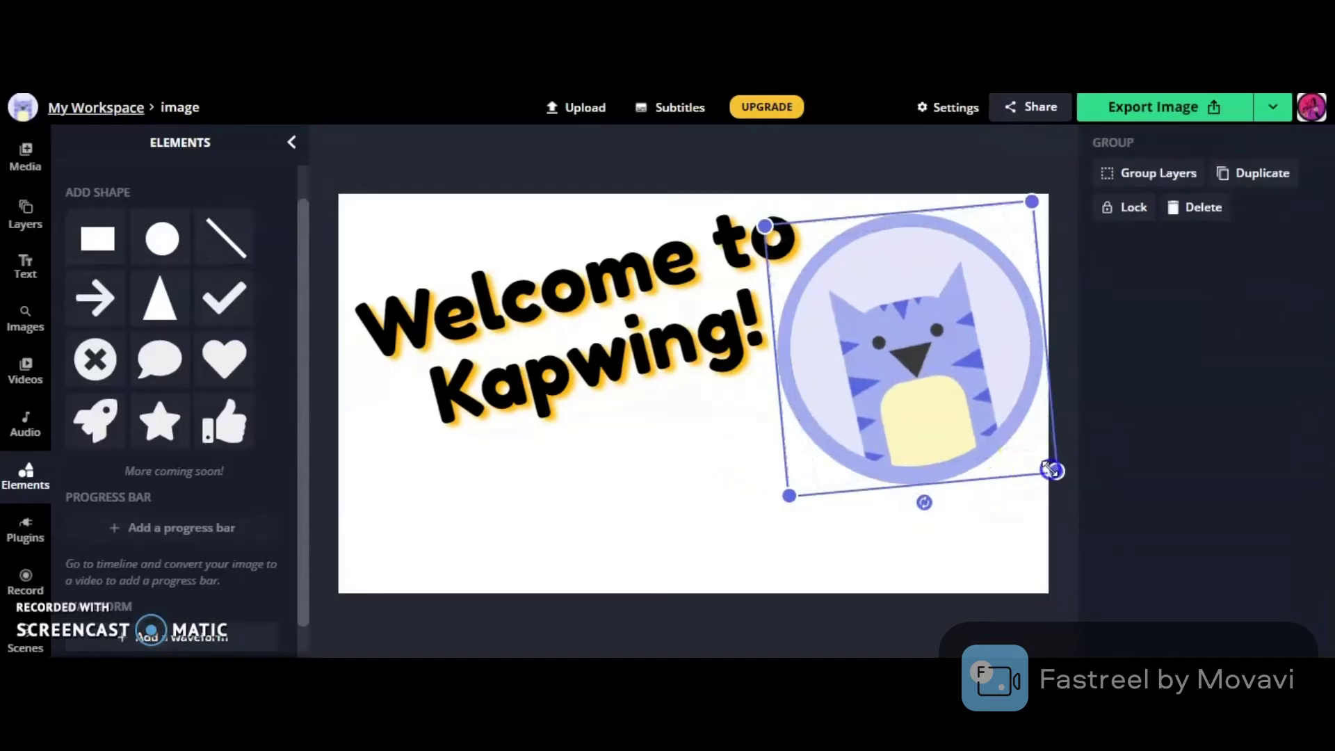
drag(1052, 471, 1013, 438)
click(681, 452)
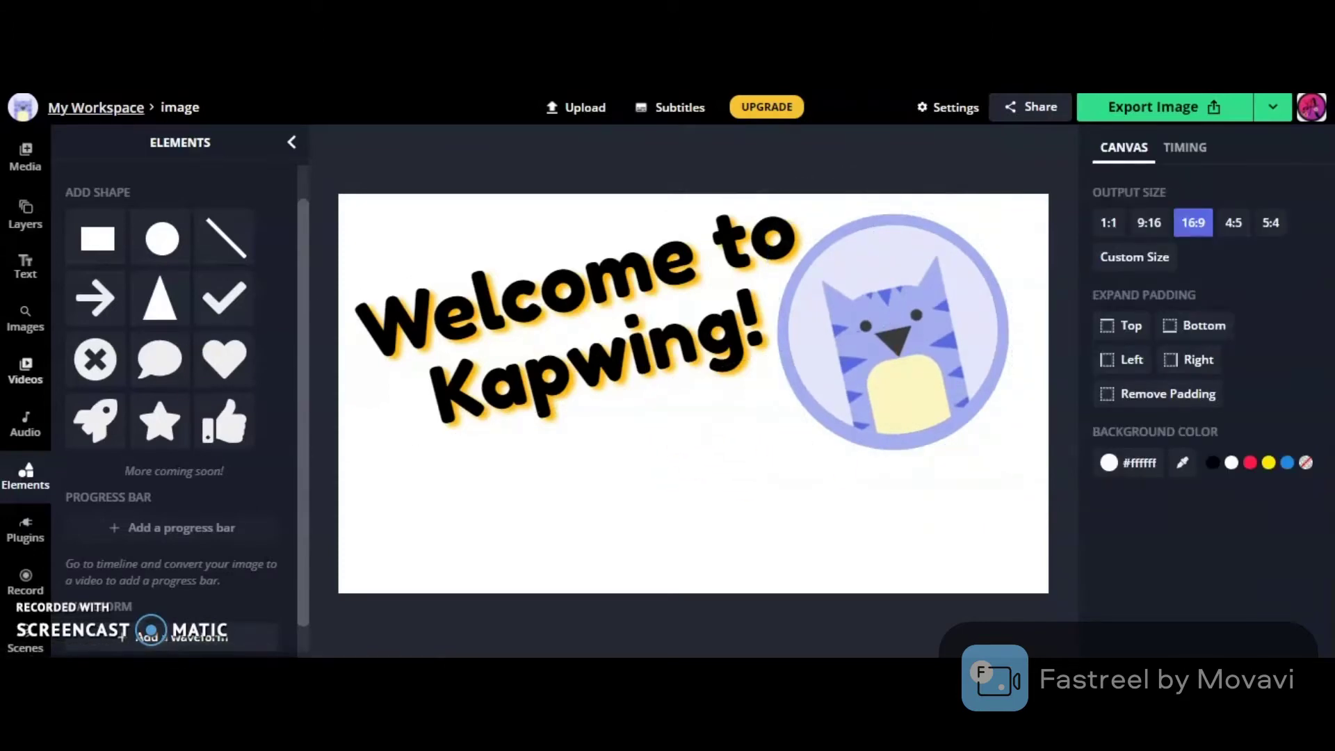
- Add a default text layer to the canvas and enlarge it
click(25, 268)
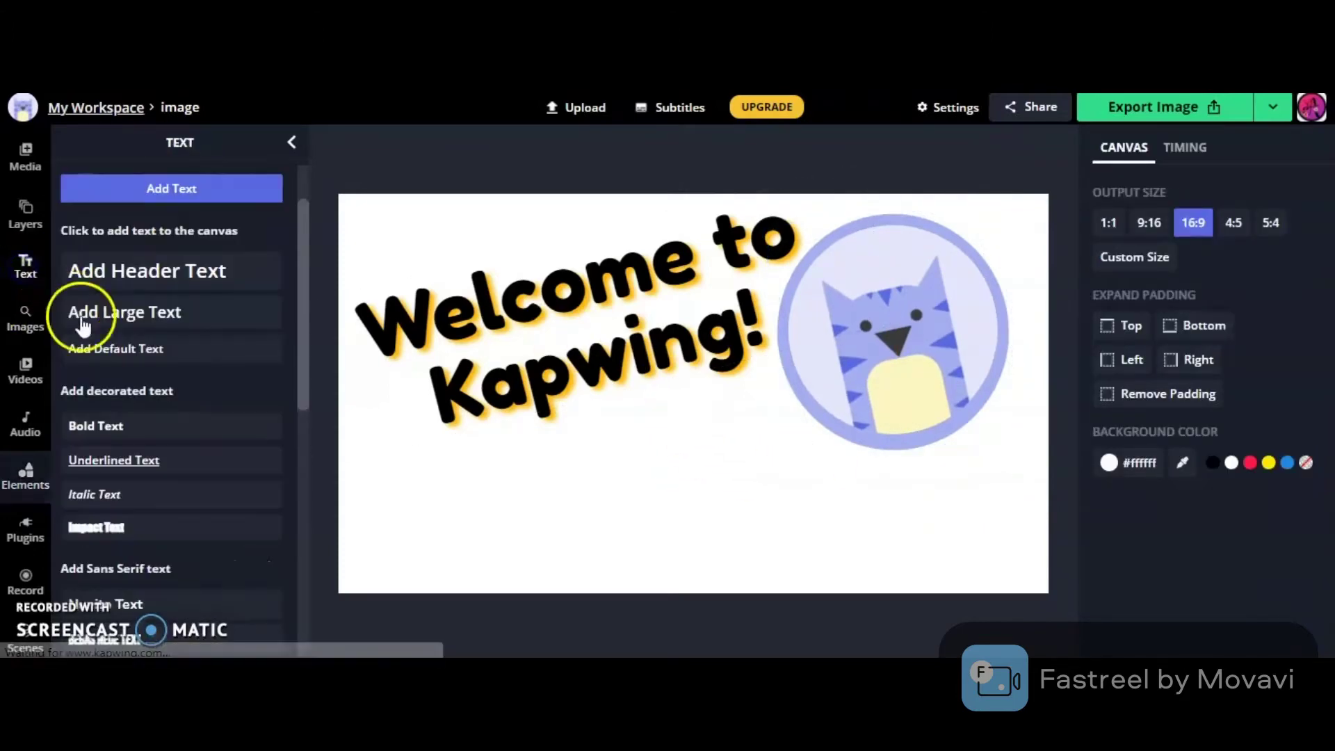
click(139, 349)
drag(715, 265, 846, 309)
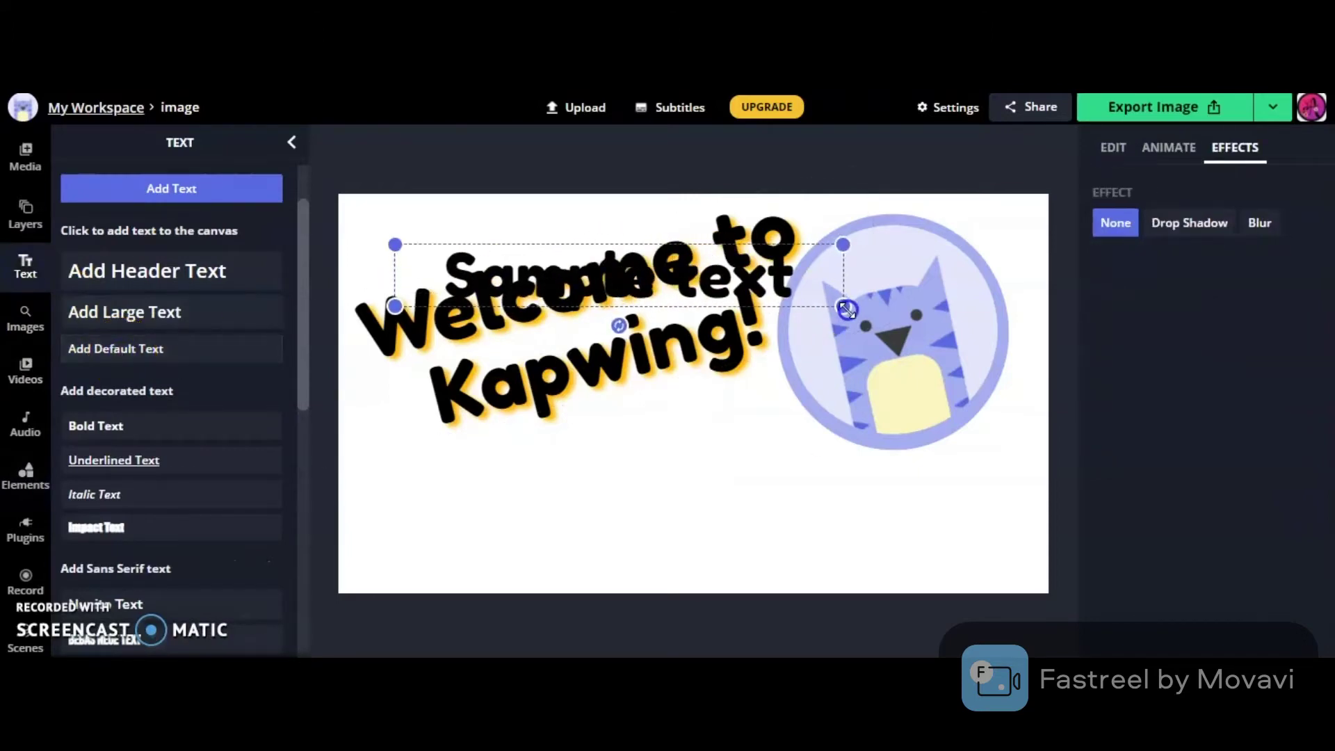
- Give the sample text a #F50057 background and #00E5FF lettering, and position it below the title
click(1113, 147)
scroll(1162, 486, down, 4)
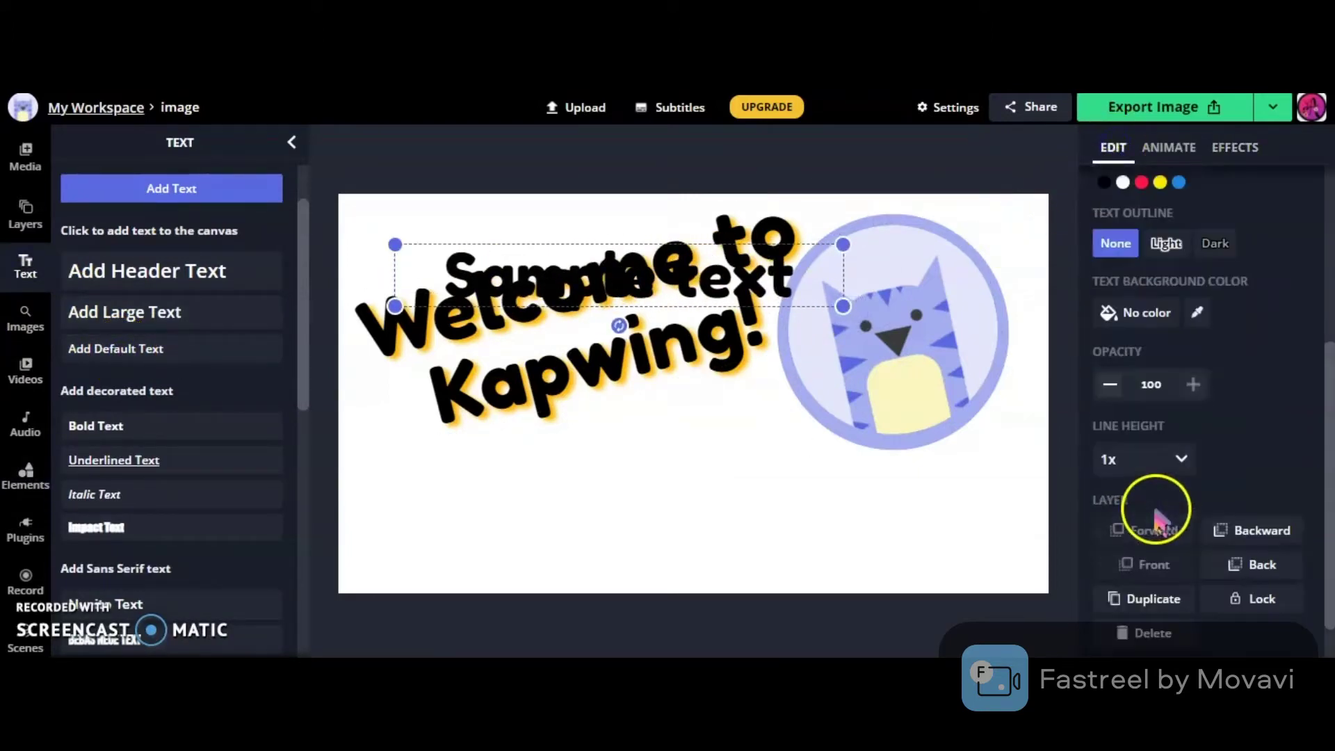
click(1152, 314)
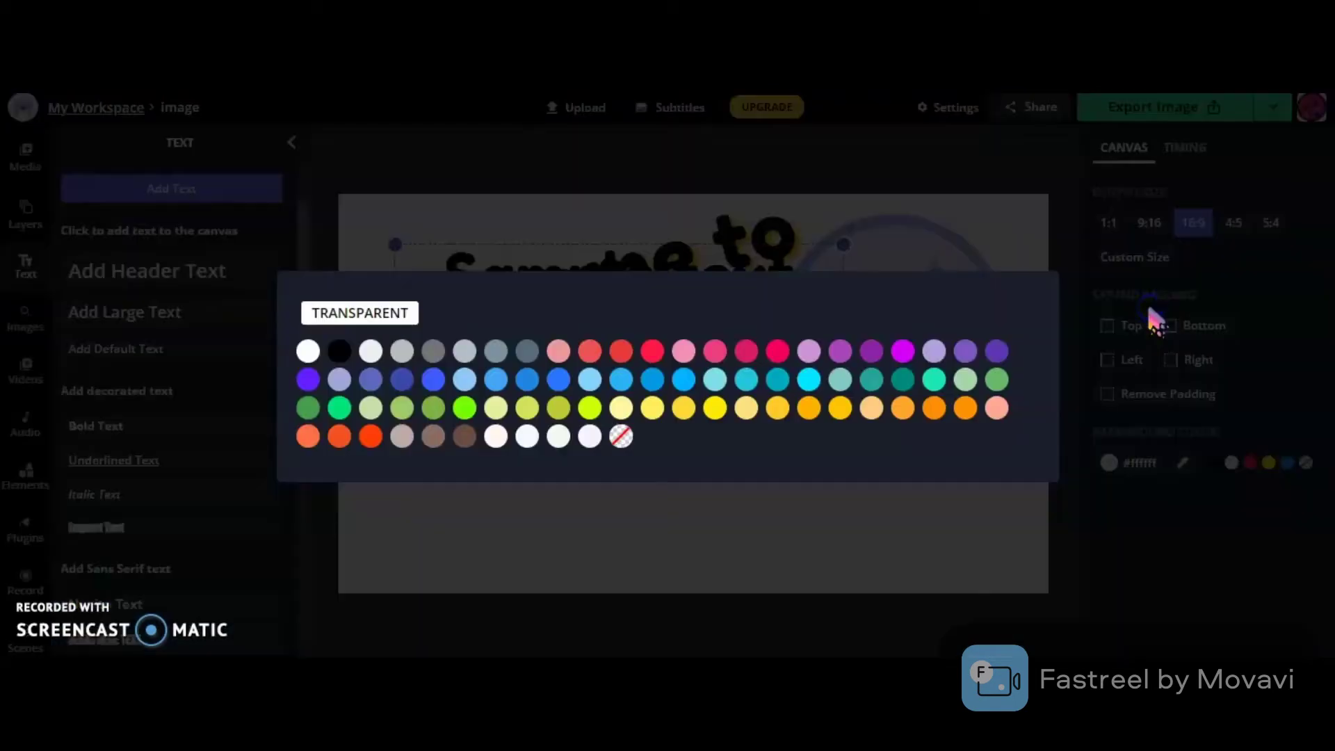
click(777, 351)
drag(786, 299, 798, 505)
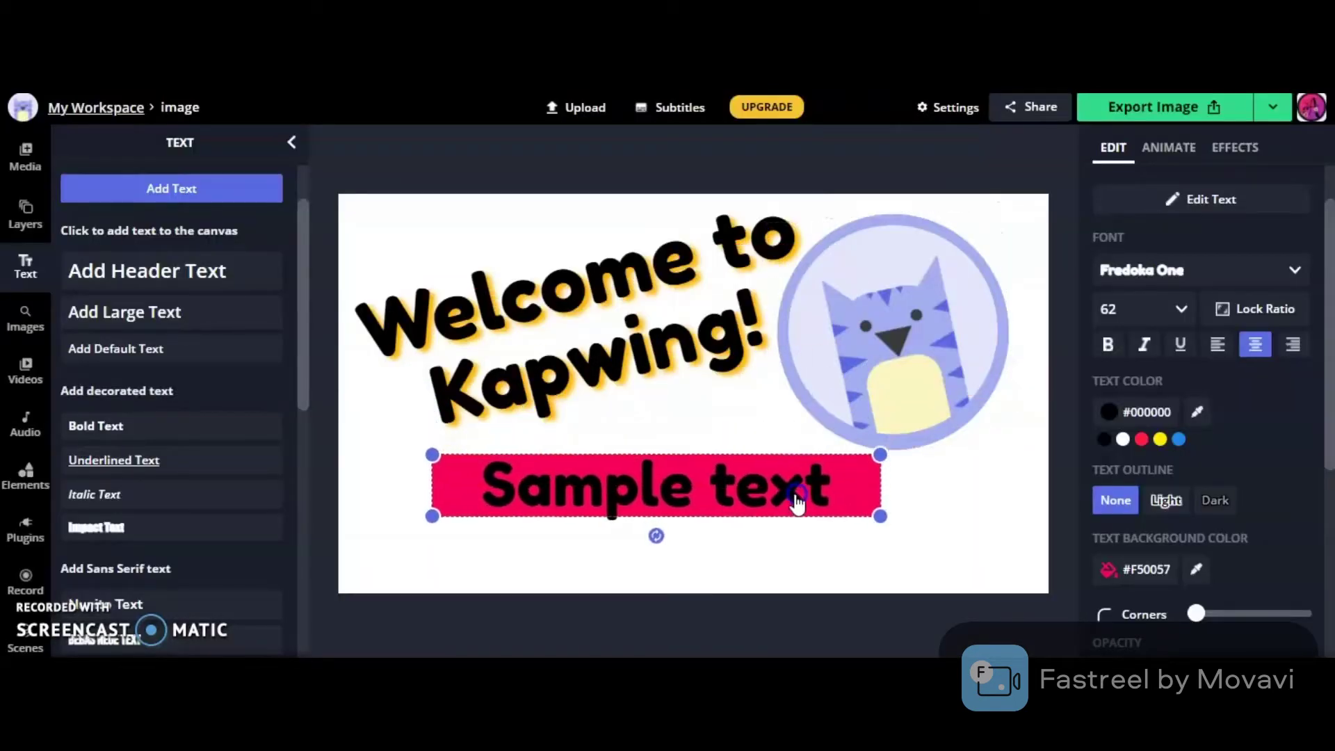
click(1108, 411)
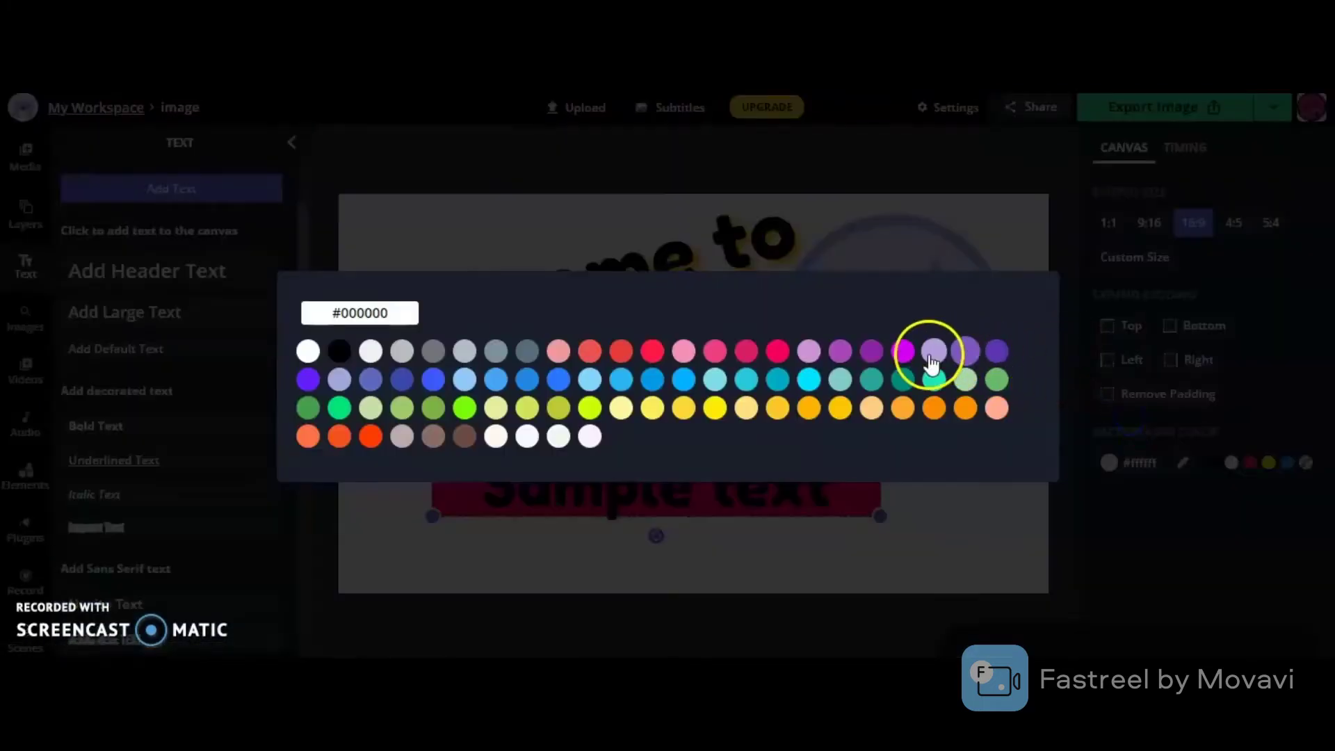
click(808, 381)
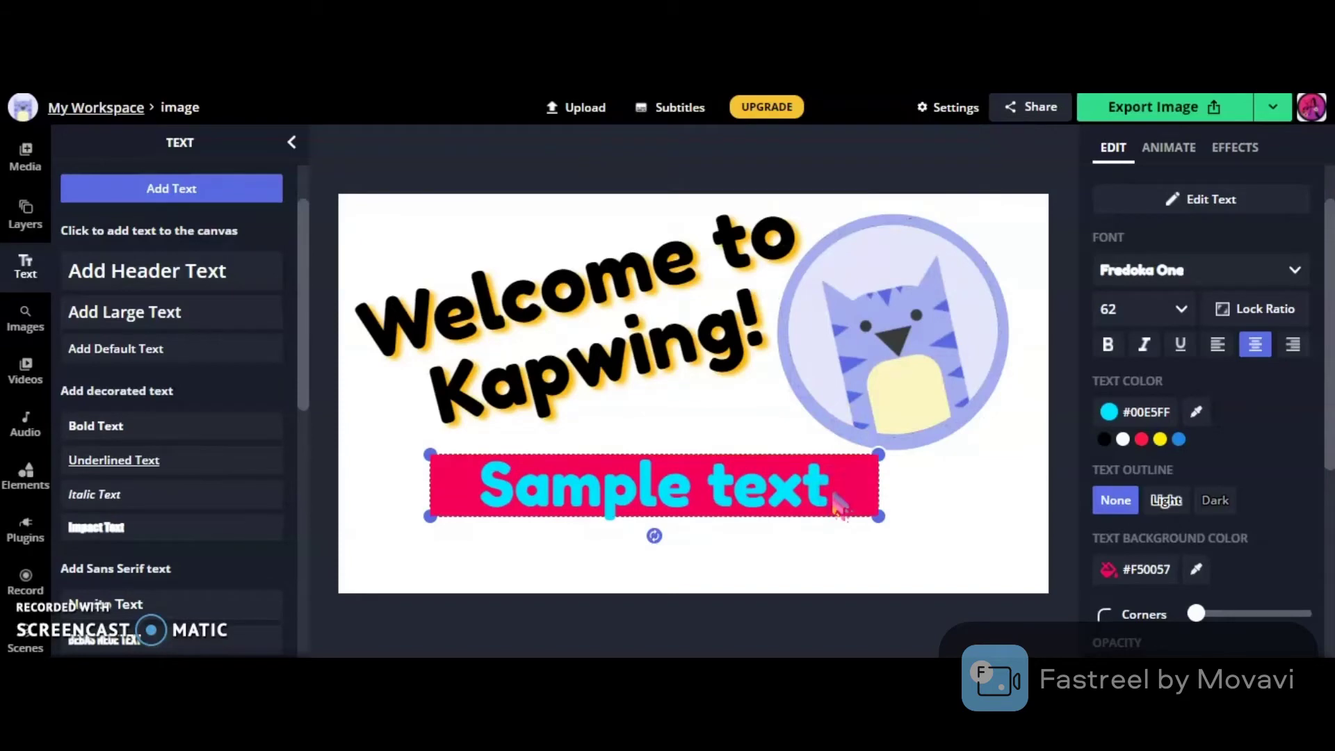
- Replace the sample text with "A Free Youtube Editor that is awesome!"
key(BackSpace)
key(BackSpace)
key(BackSpace)
key(BackSpace)
key(BackSpace)
key(BackSpace)
key(BackSpace)
key(BackSpace)
key(BackSpace)
key(BackSpace)
key(BackSpace)
text(A Free Youtu)
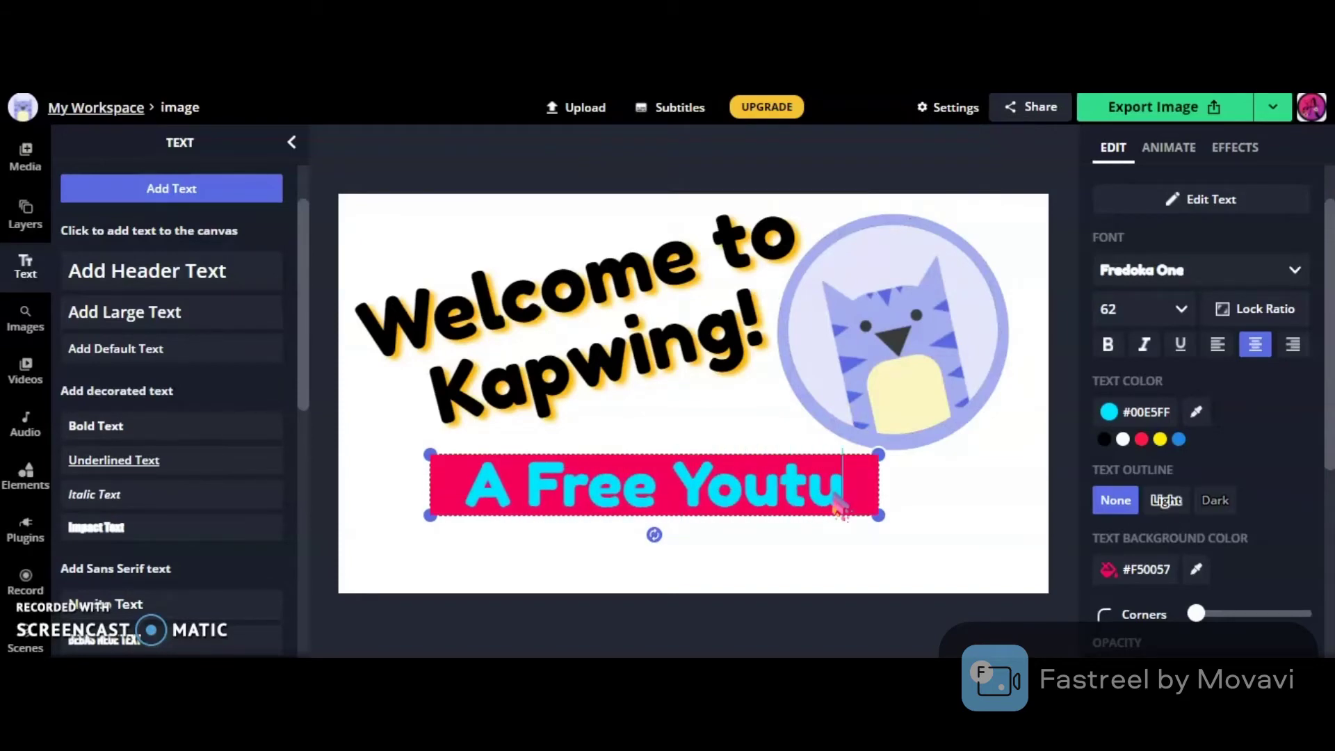
text(be Editor that is awesome)
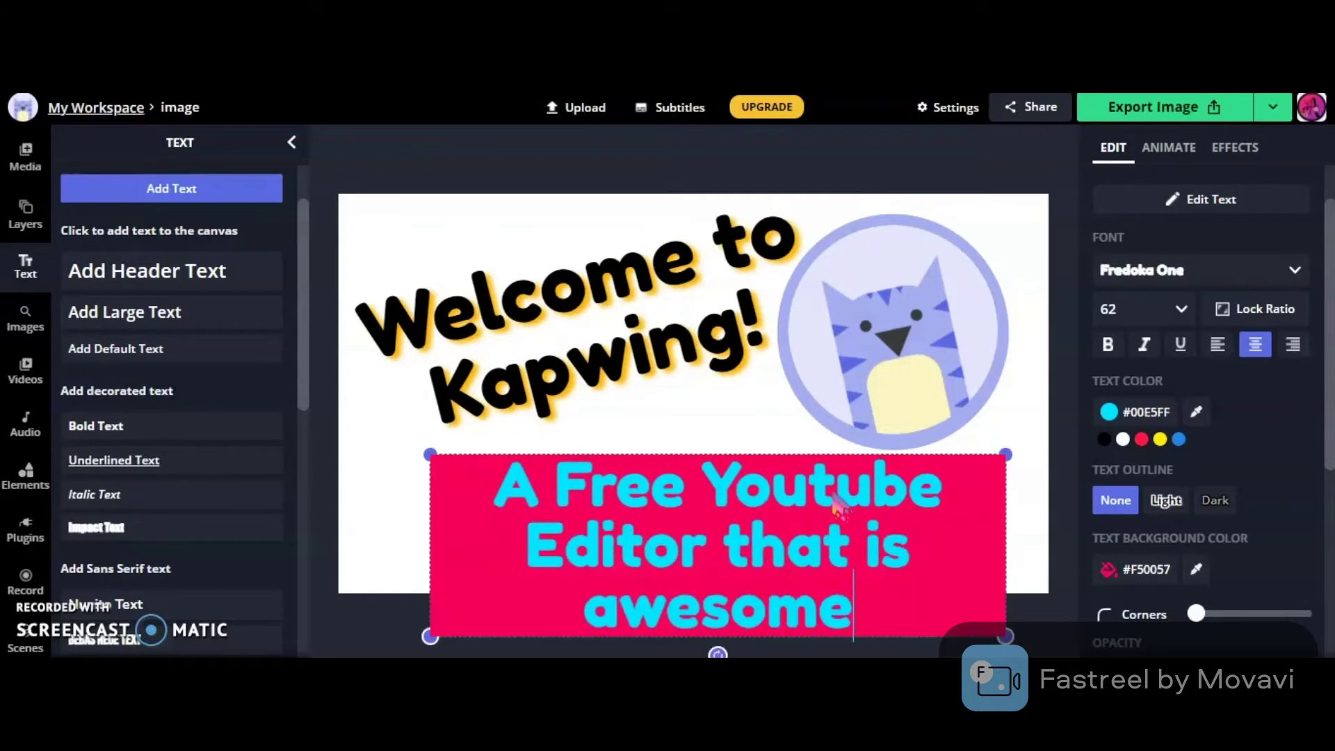
text(!)
- Shrink the caption to font size 29, tilt it to match the title, and place it over the lower part of the cat logo
click(951, 517)
drag(1005, 636, 781, 530)
click(629, 530)
drag(600, 549, 619, 555)
drag(595, 518, 870, 433)
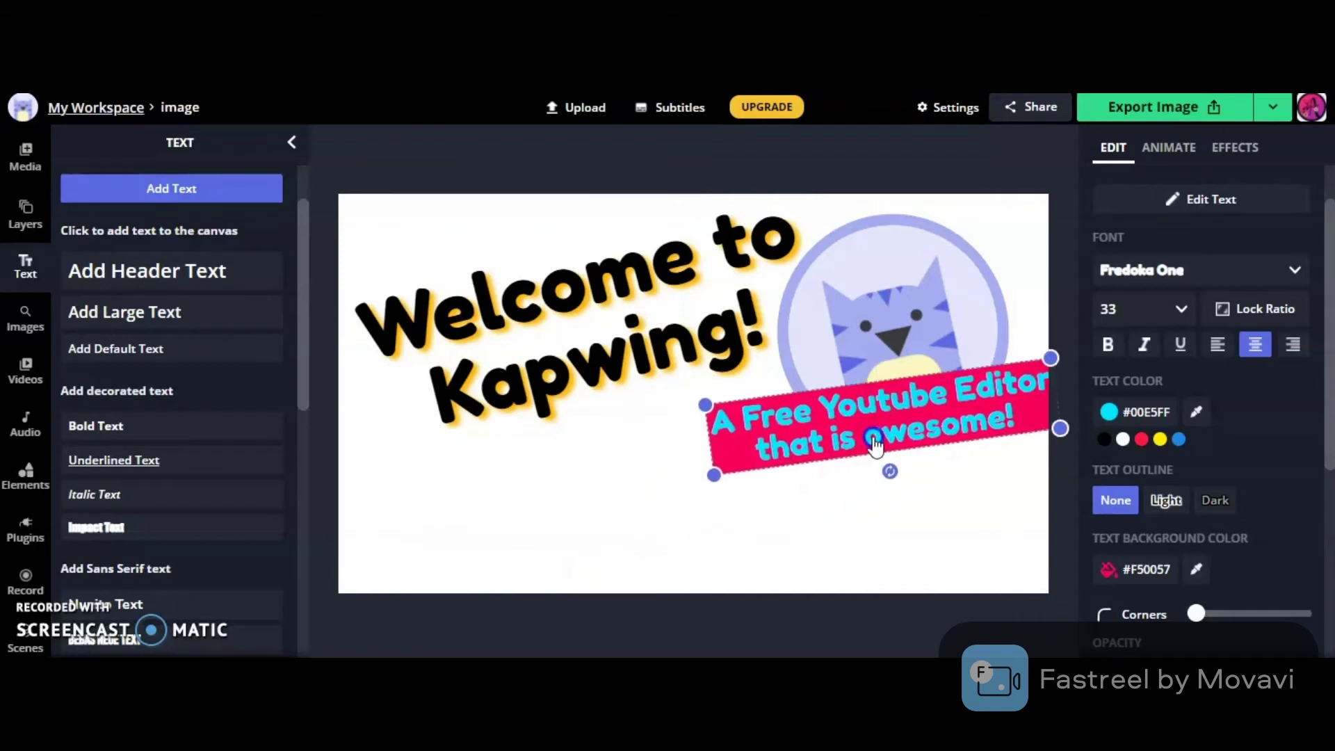
drag(1056, 416, 1020, 418)
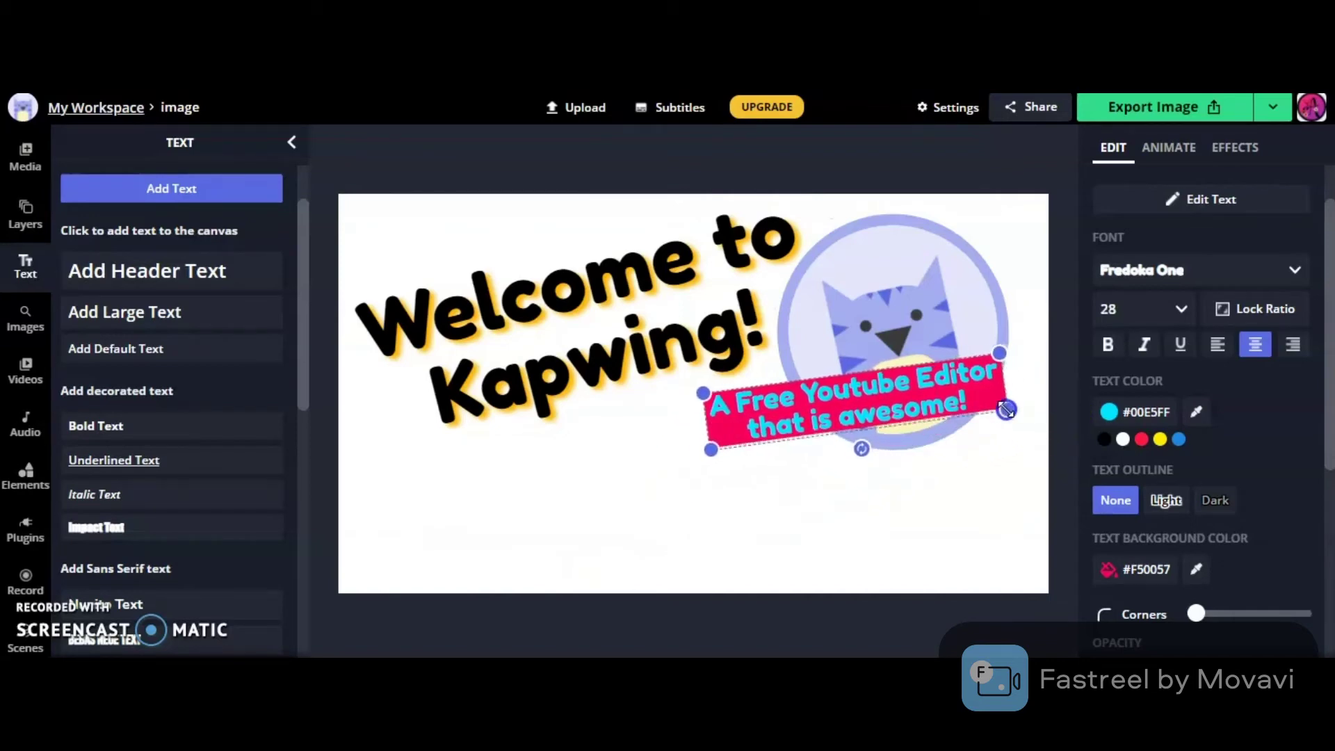
drag(921, 426, 958, 456)
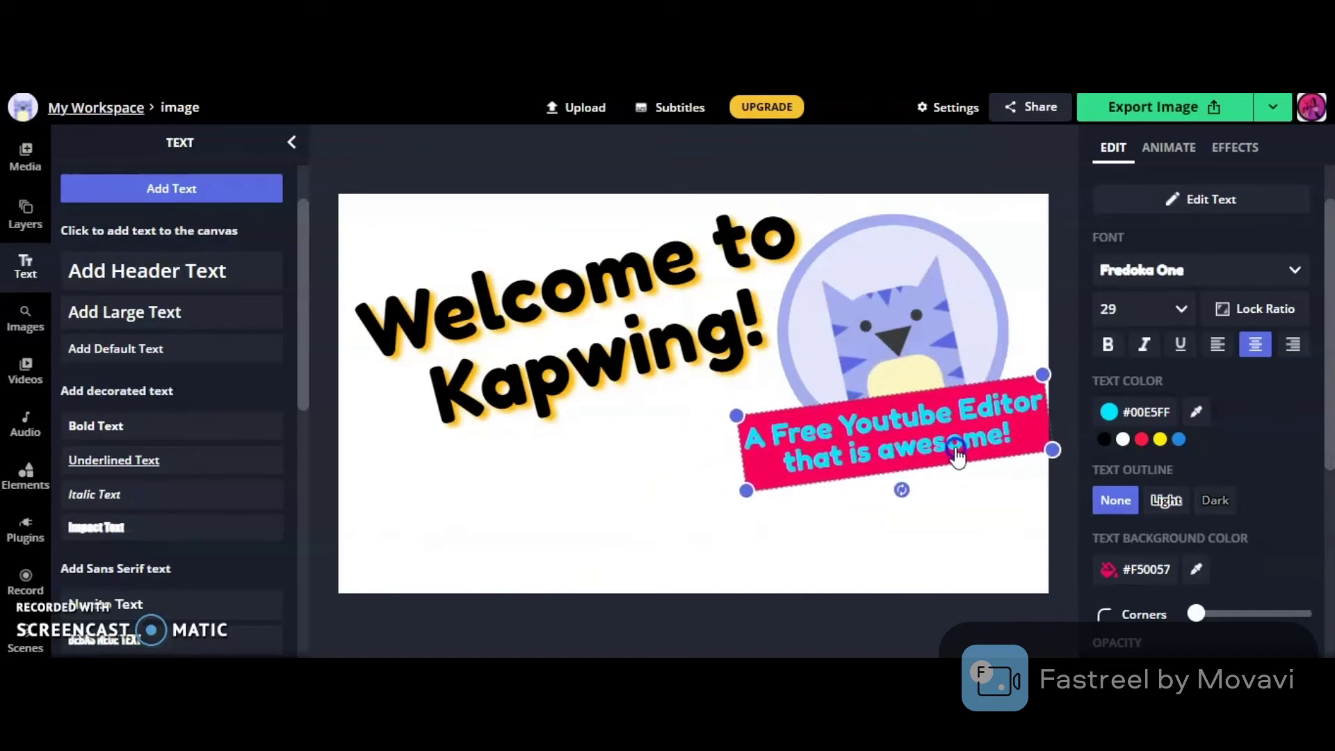
click(949, 546)
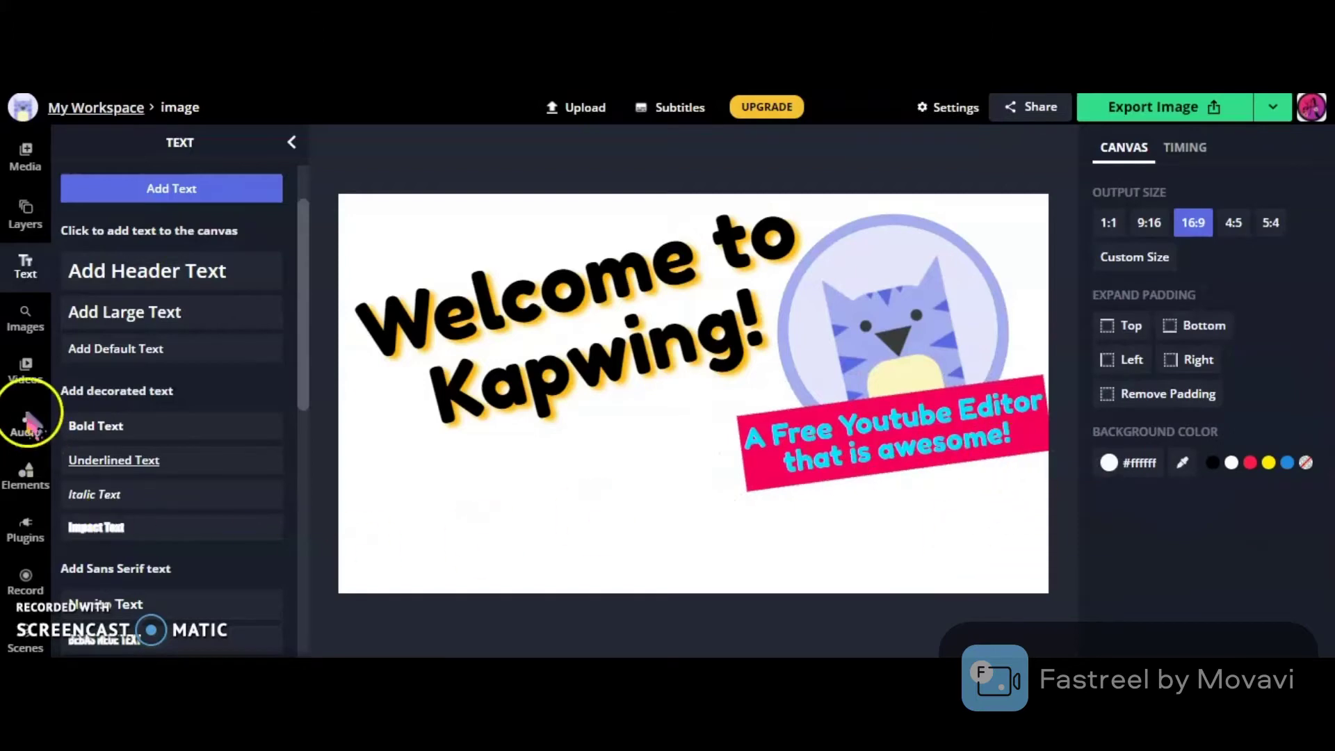
- Search the image library for "png tape strip"
click(26, 316)
click(153, 278)
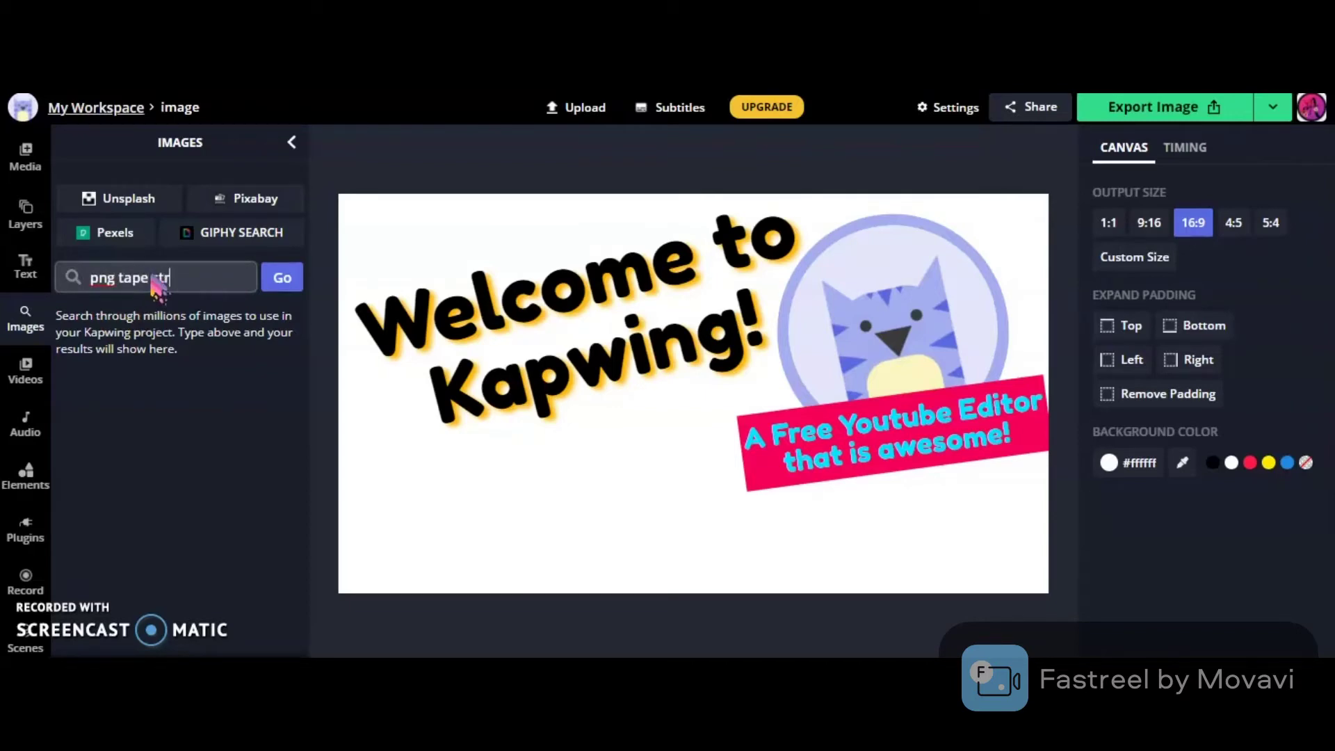
key(Return)
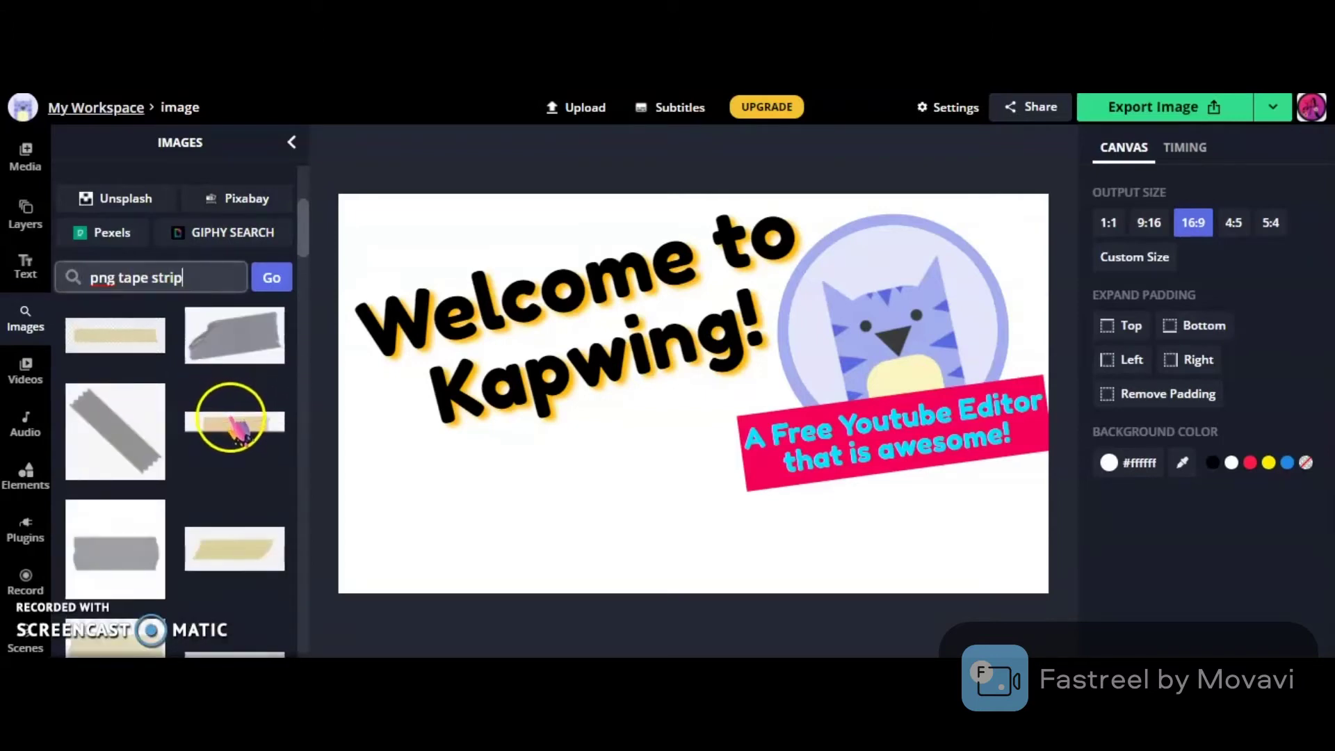
- Try to add a pale beige tape strip image from the search results to the canvas
scroll(187, 389, down, 2)
scroll(188, 390, down, 6)
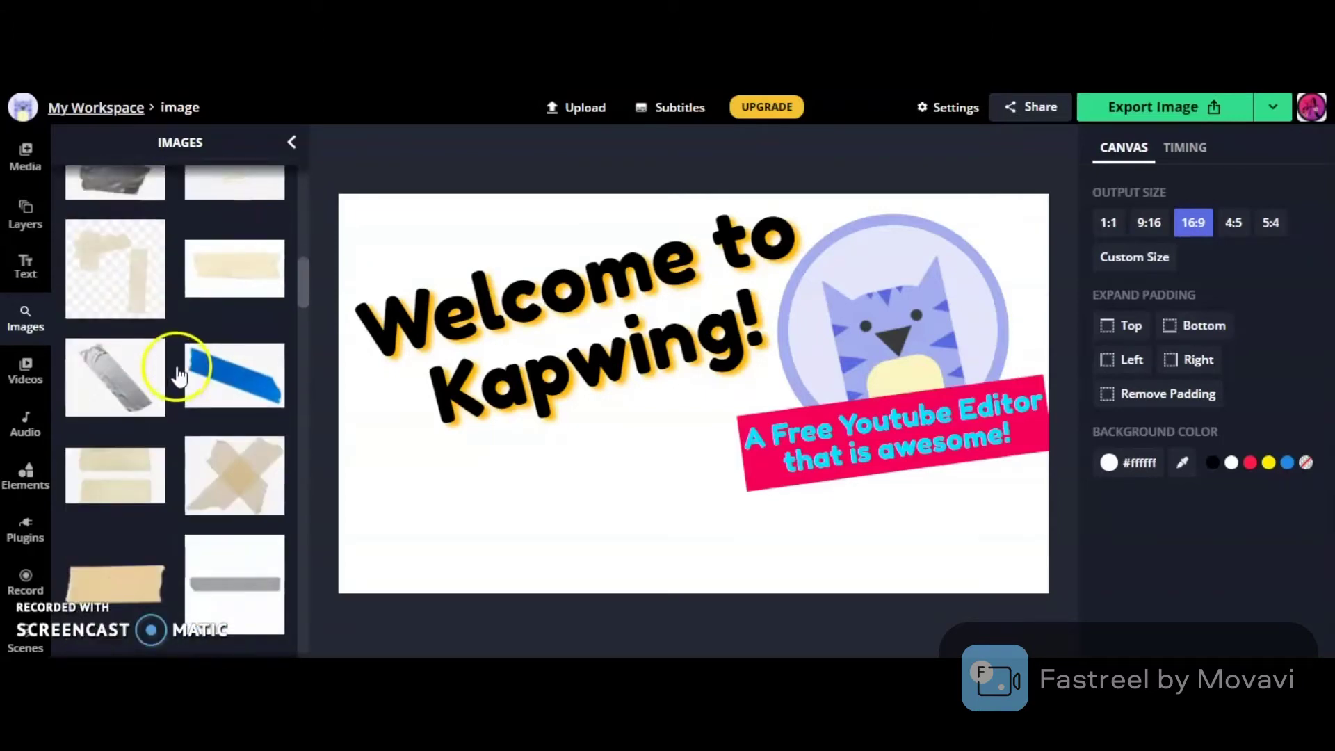
click(223, 263)
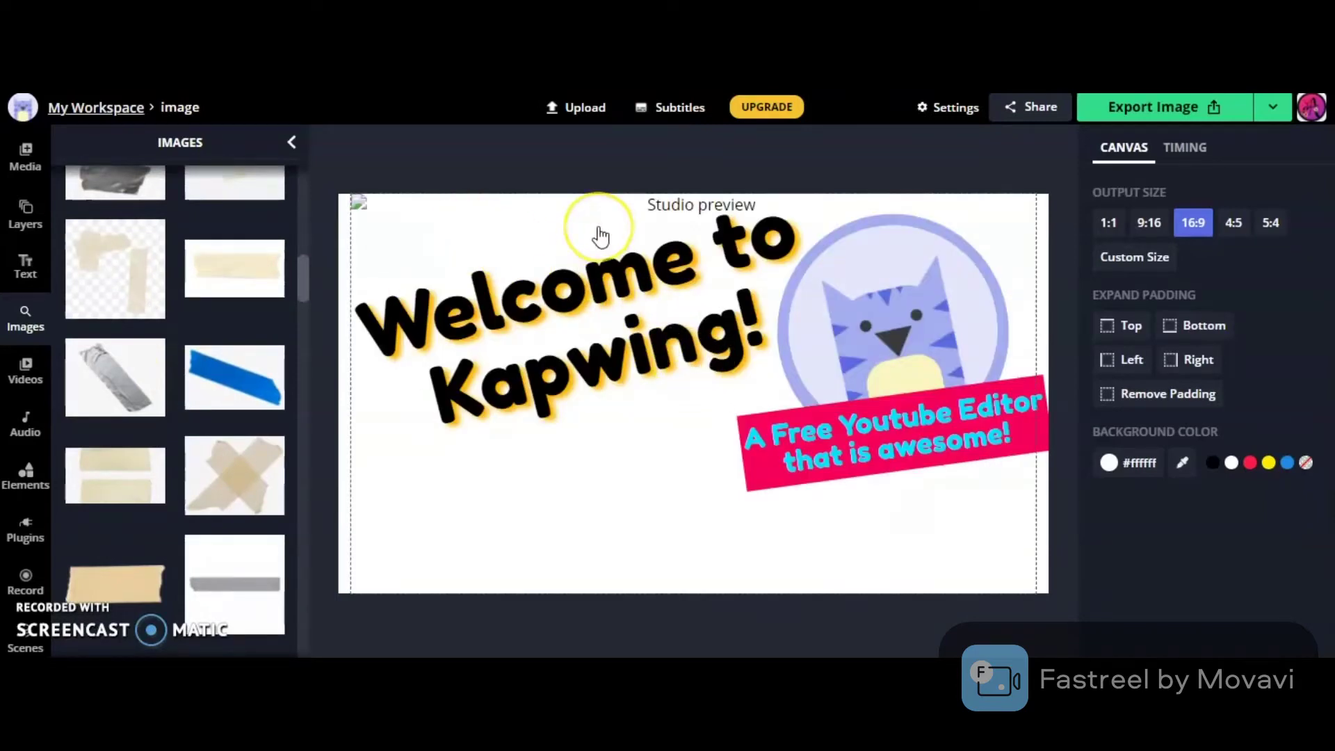
click(571, 209)
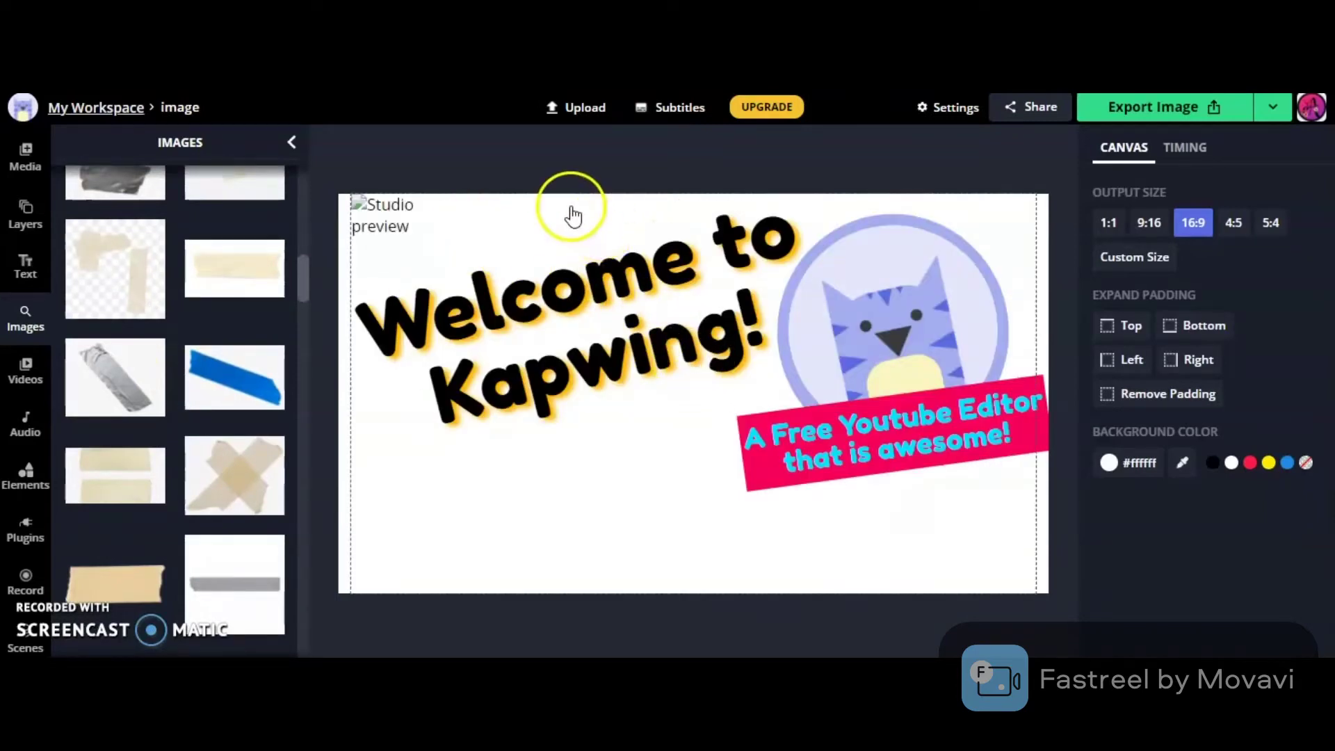
click(512, 226)
click(310, 369)
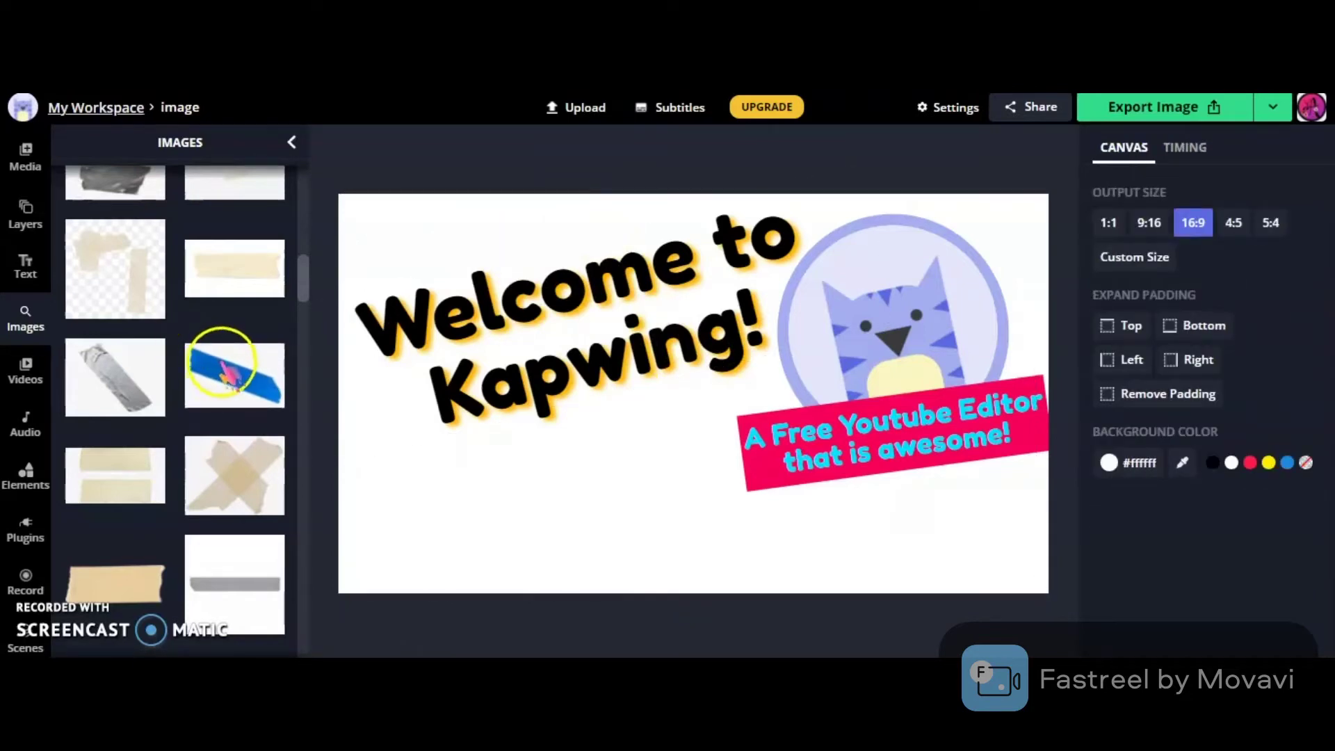
- Add the brown torn tape image, shrink it with its ratio locked, and place it just below the word "Kapwing!"
scroll(209, 372, down, 5)
click(174, 340)
click(522, 316)
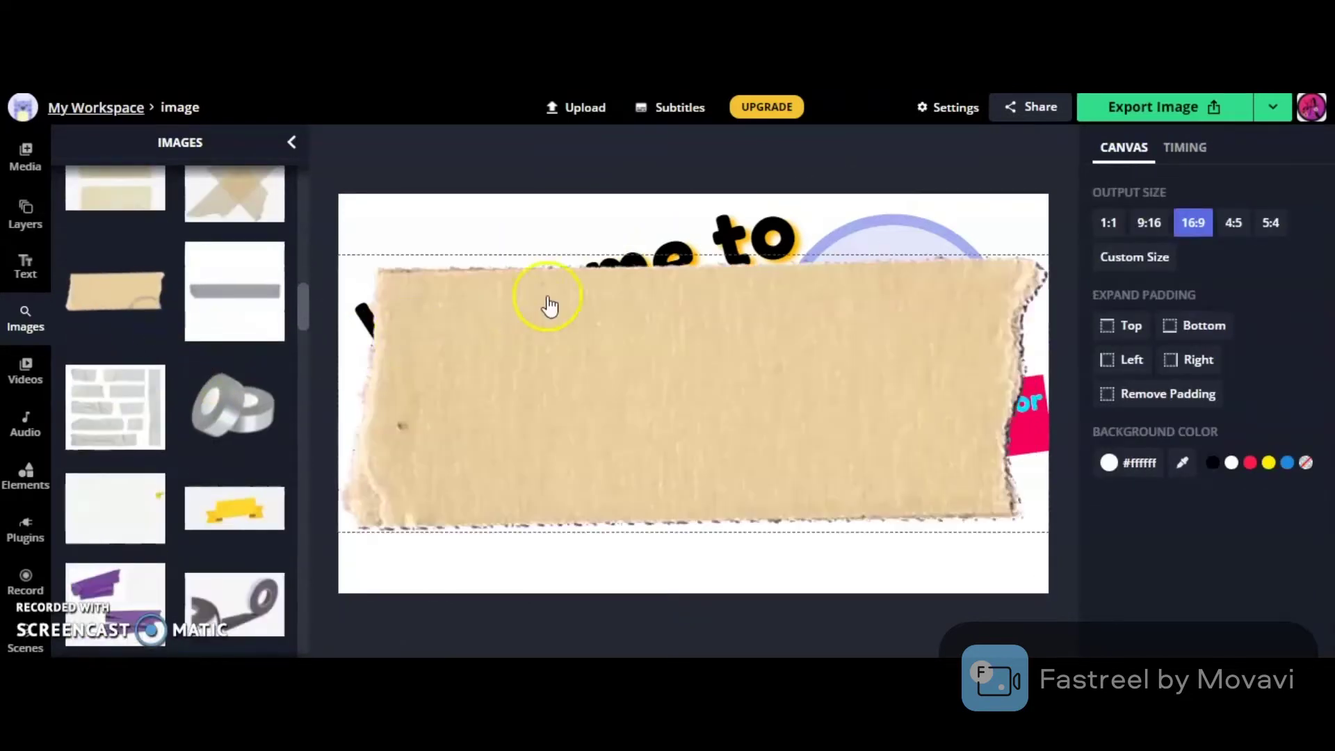
drag(1049, 530, 491, 310)
click(1198, 292)
drag(407, 292, 527, 468)
- Add the pink ribbon tape image with dashed white stitching from the search results to the canvas
scroll(198, 423, down, 4)
scroll(196, 421, down, 5)
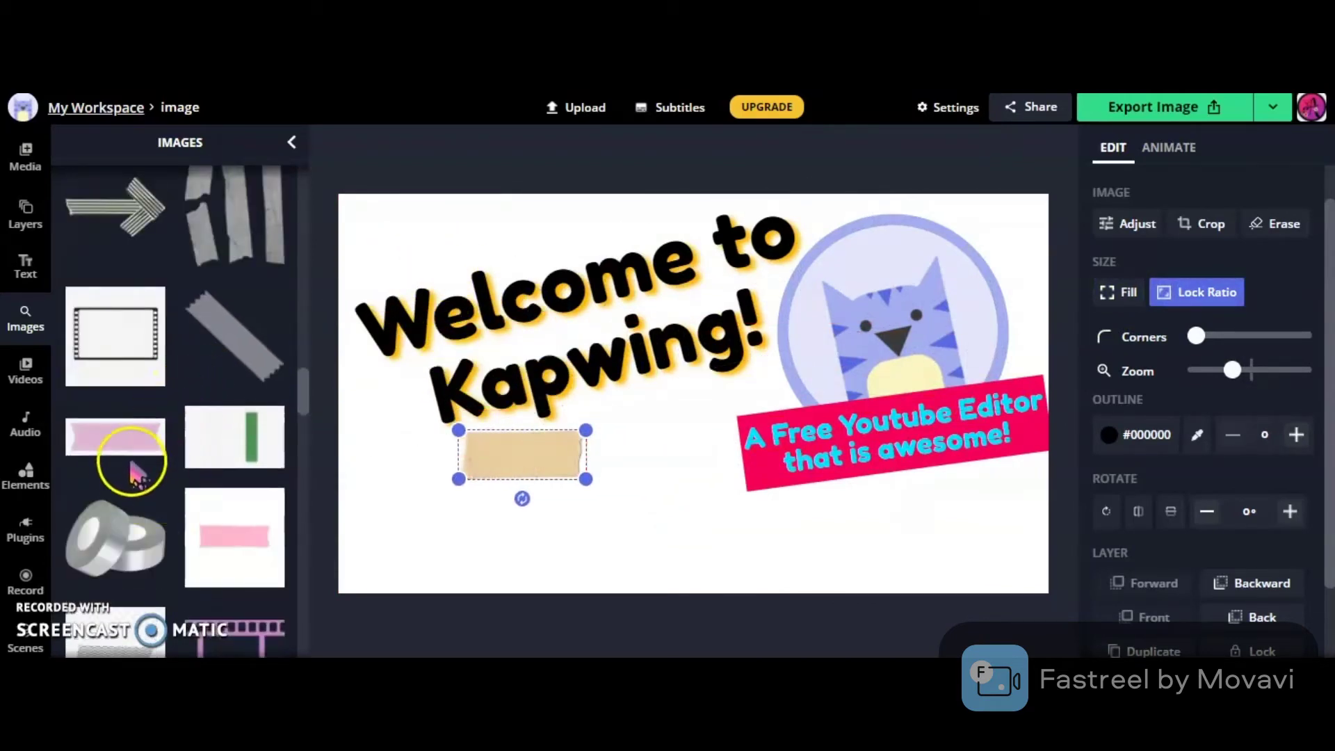
drag(128, 453, 372, 431)
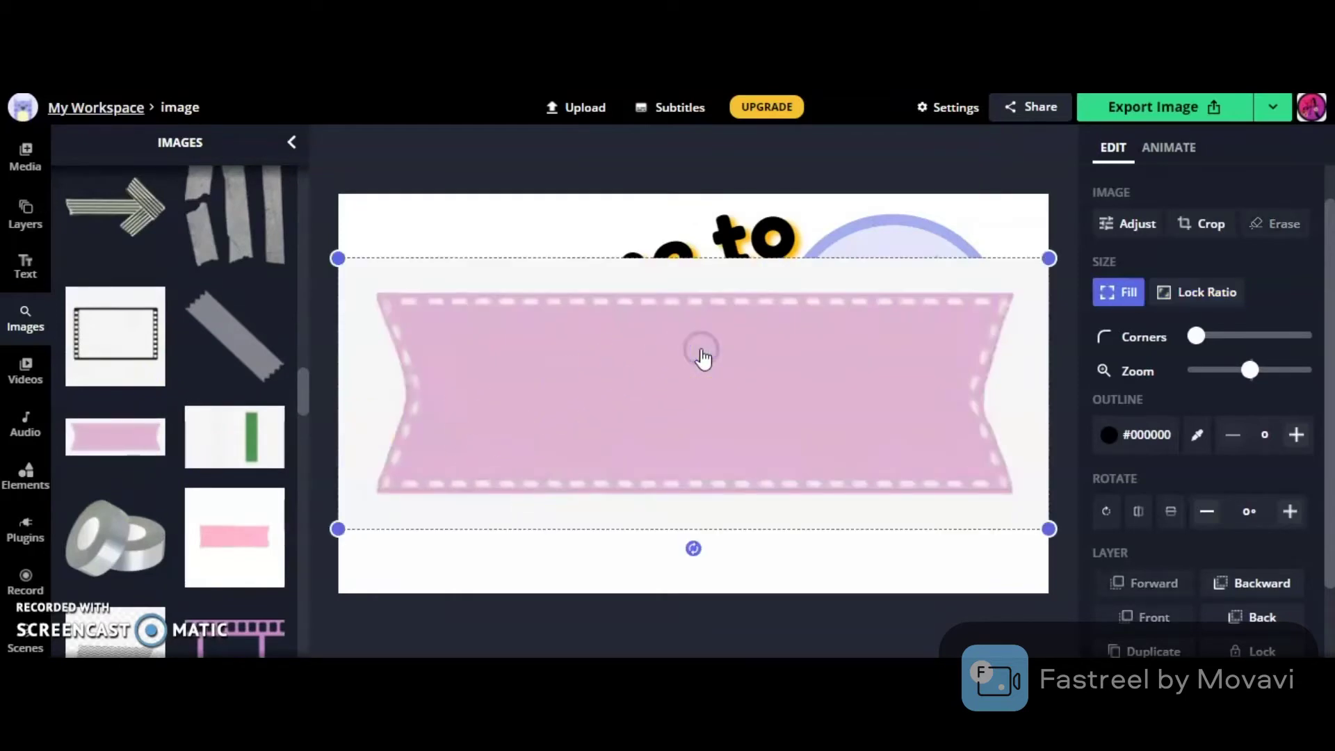
- Remove the white background around the pink ribbon image using the Magic Wand in the erase editor
click(1279, 229)
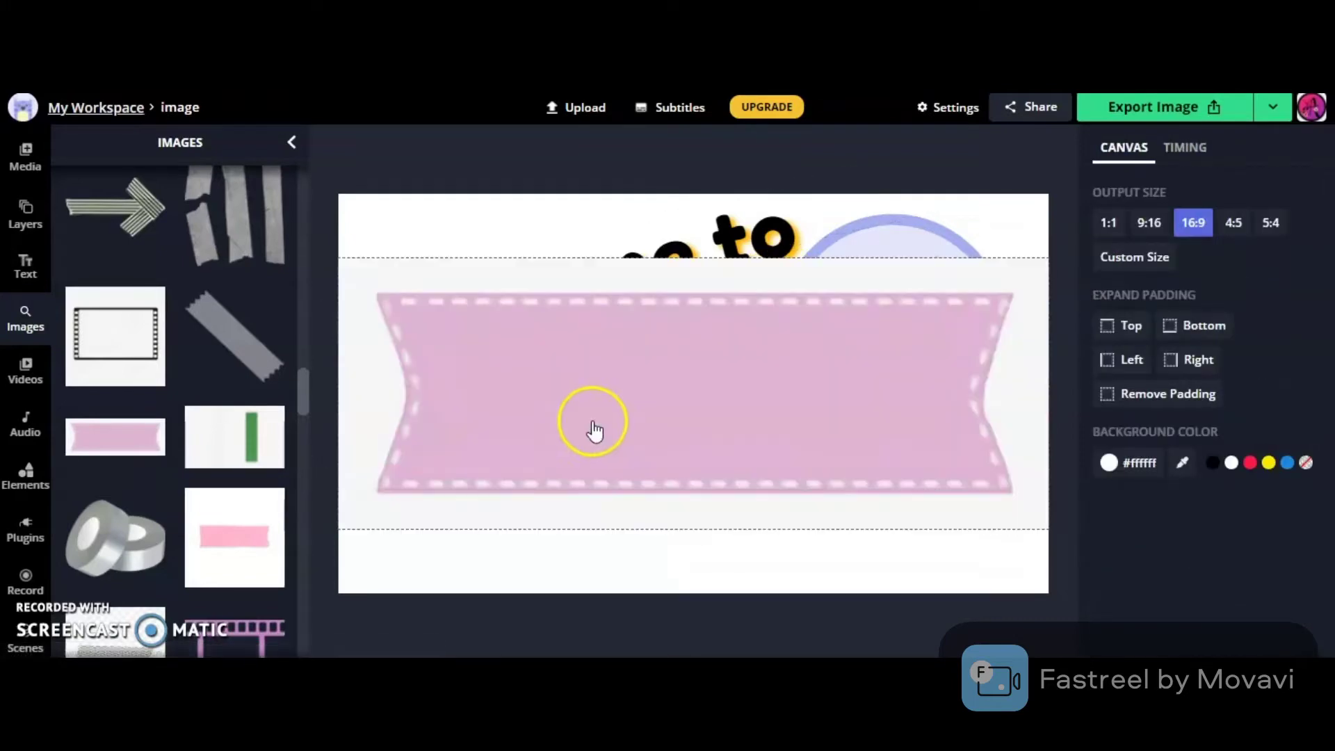
click(656, 383)
click(1286, 223)
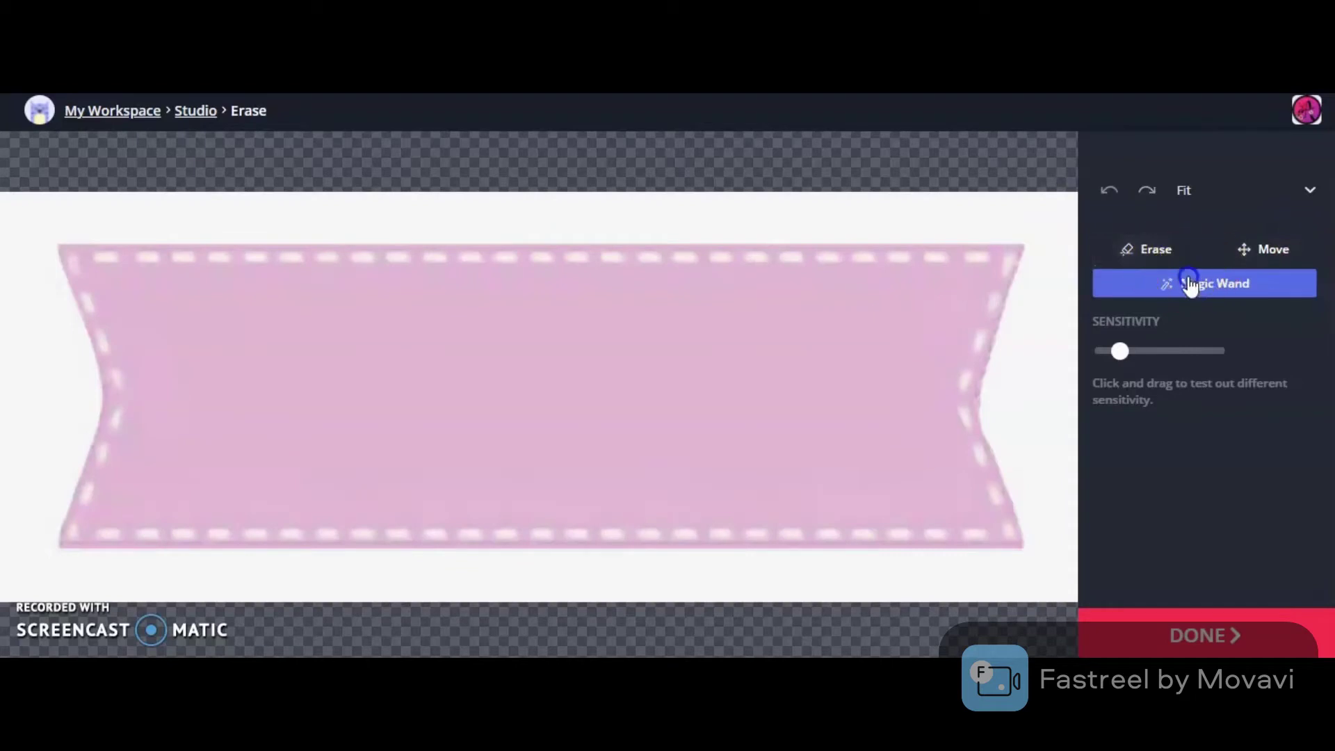
click(1047, 226)
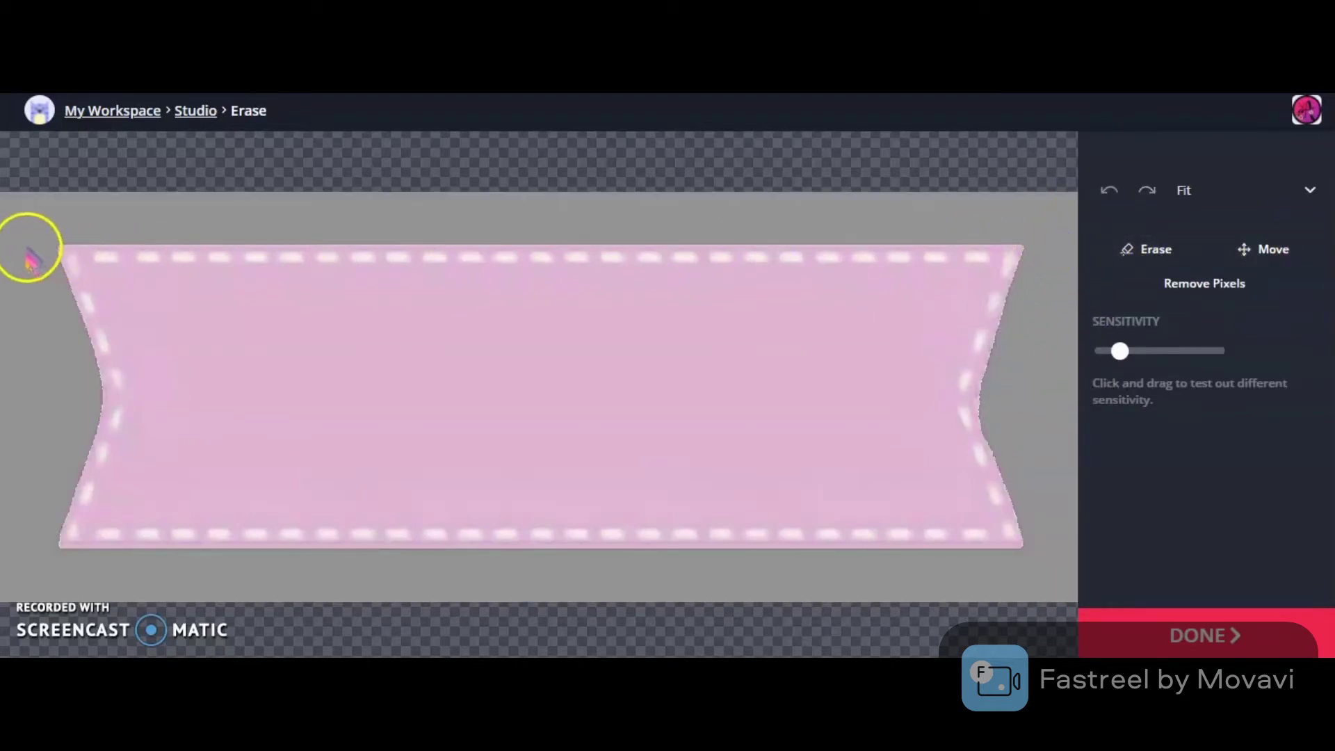
click(1216, 286)
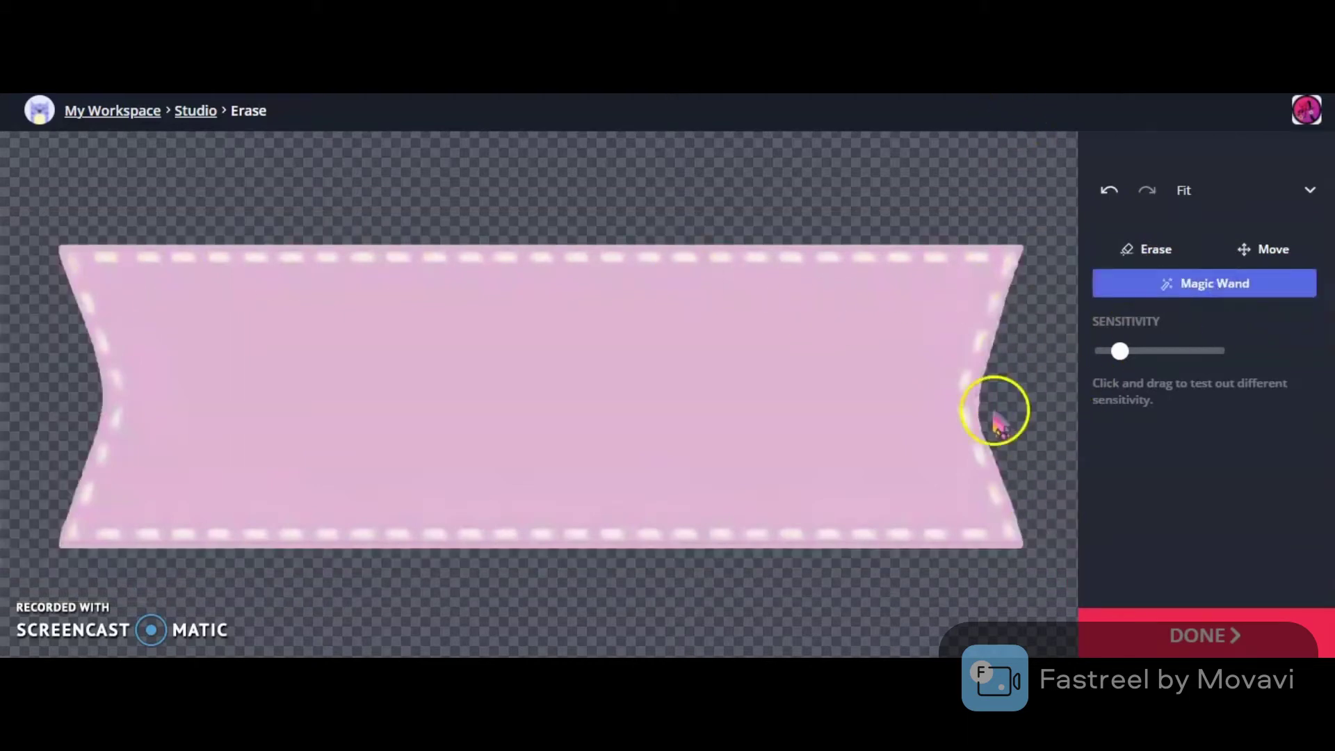
- Go over the area around the pink ribbon with the eraser at size 200 and apply the erase edits
scroll(470, 361, down, 2)
scroll(584, 385, up, 4)
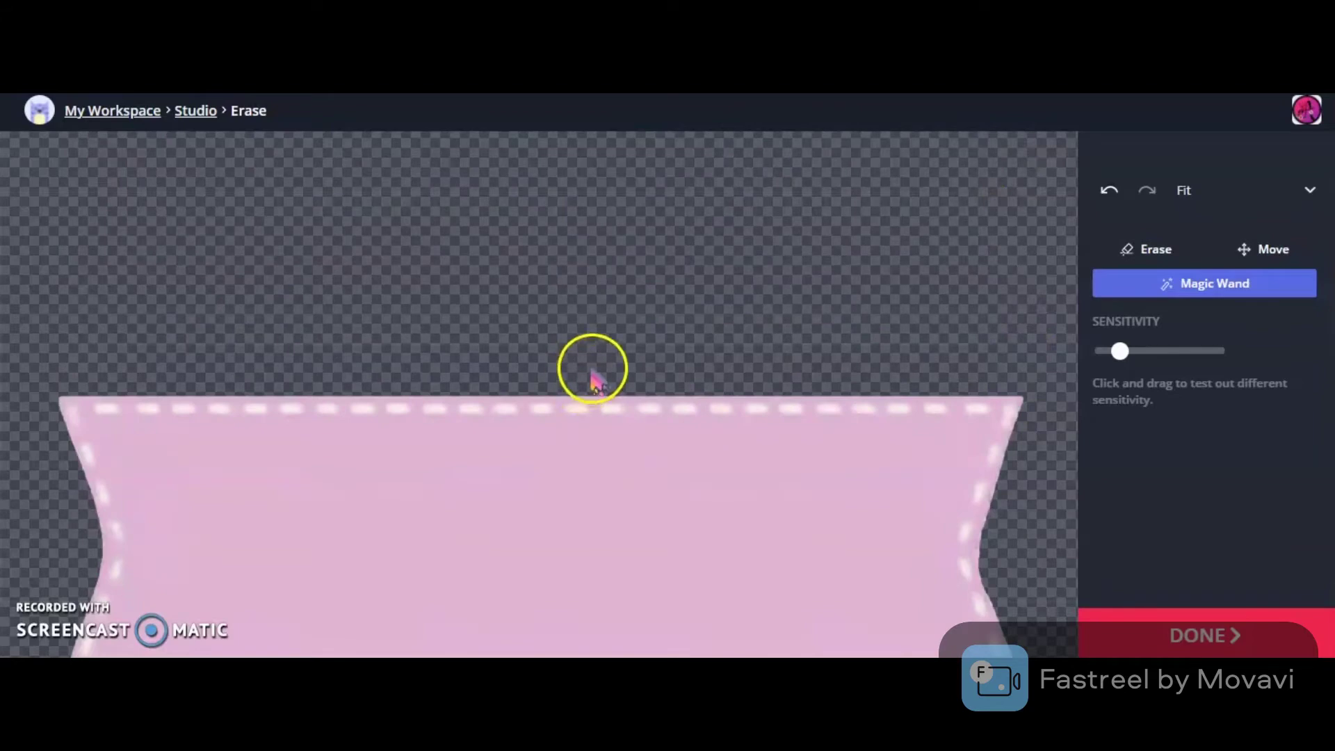
click(1132, 244)
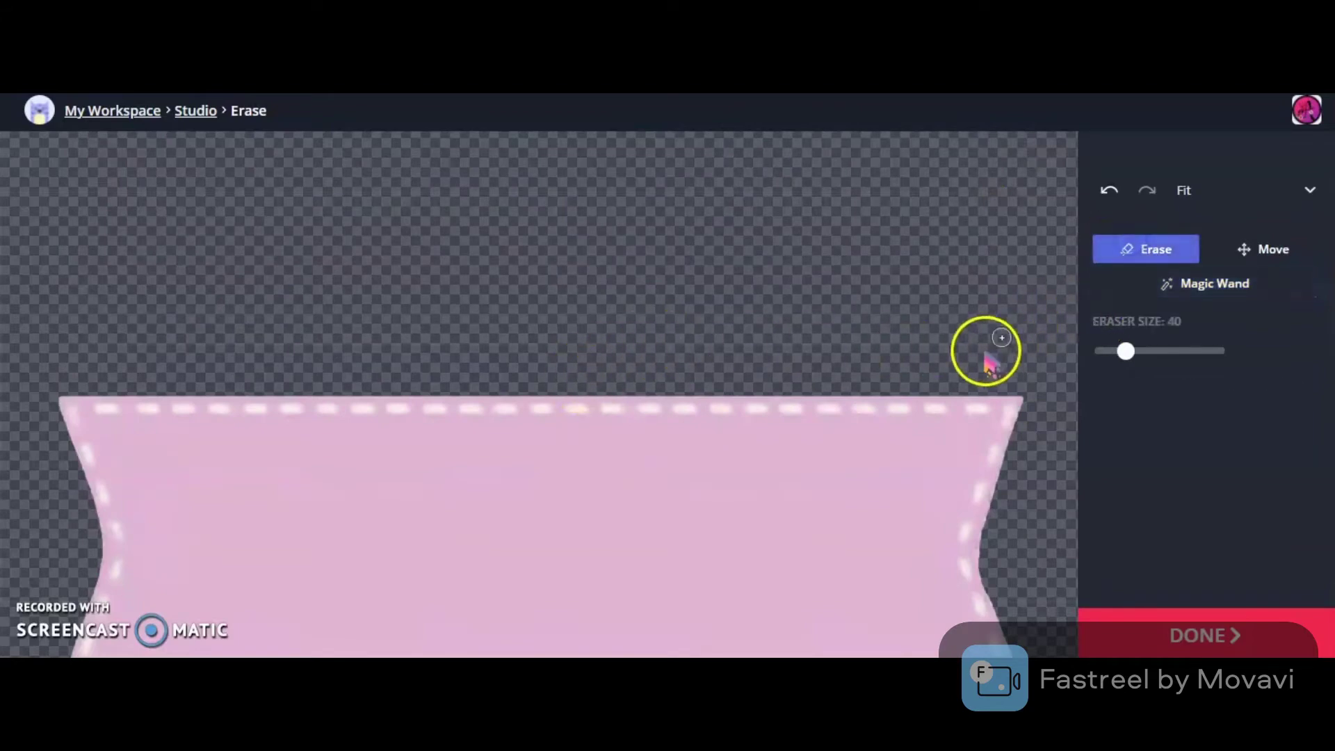
scroll(904, 344, down, 2)
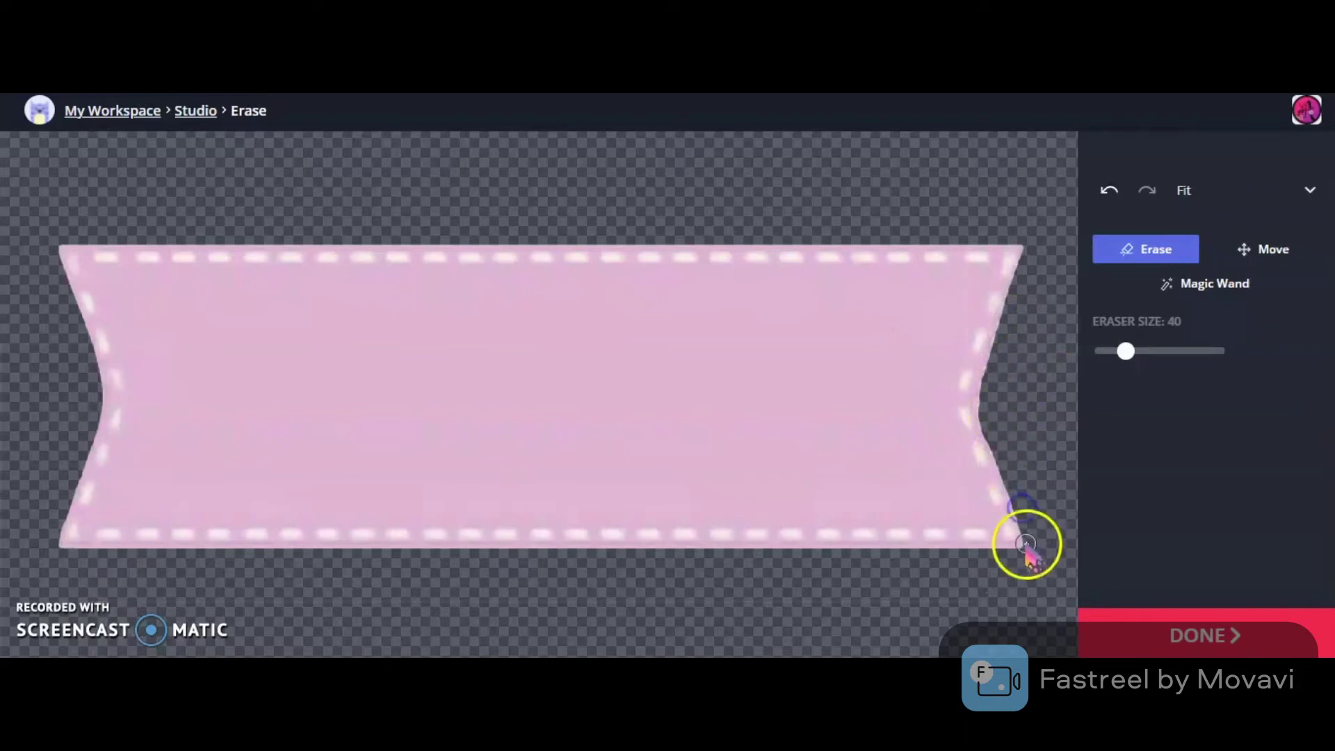
scroll(952, 566, down, 6)
scroll(626, 383, up, 2)
drag(1125, 351, 1217, 351)
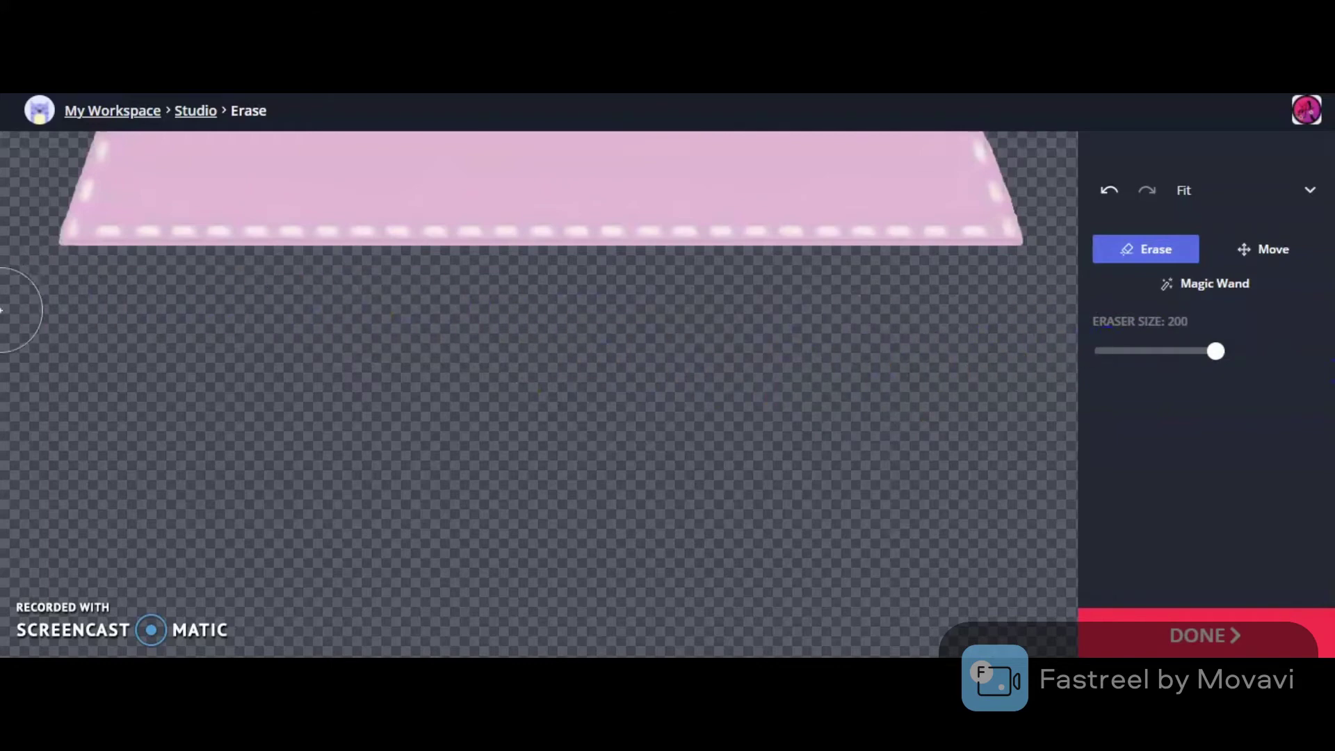
scroll(41, 313, down, 2)
scroll(90, 376, down, 3)
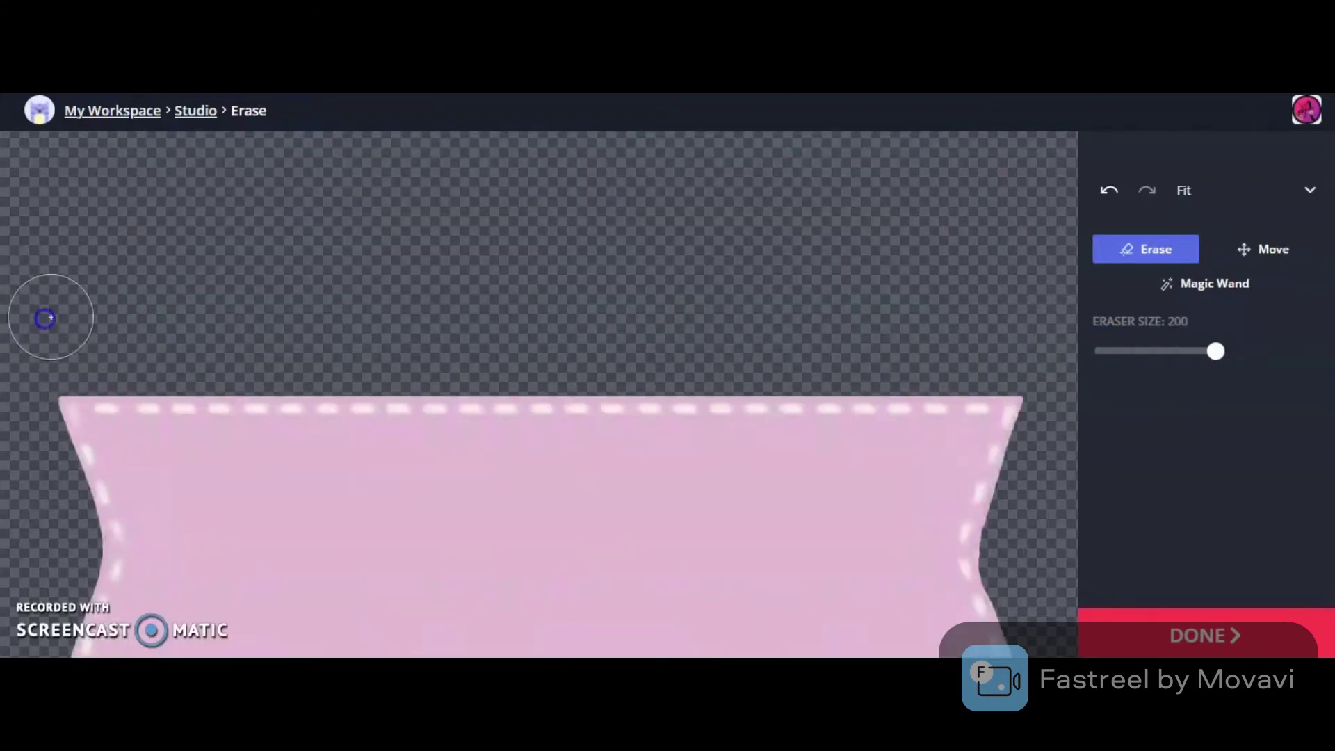
scroll(1043, 320, down, 6)
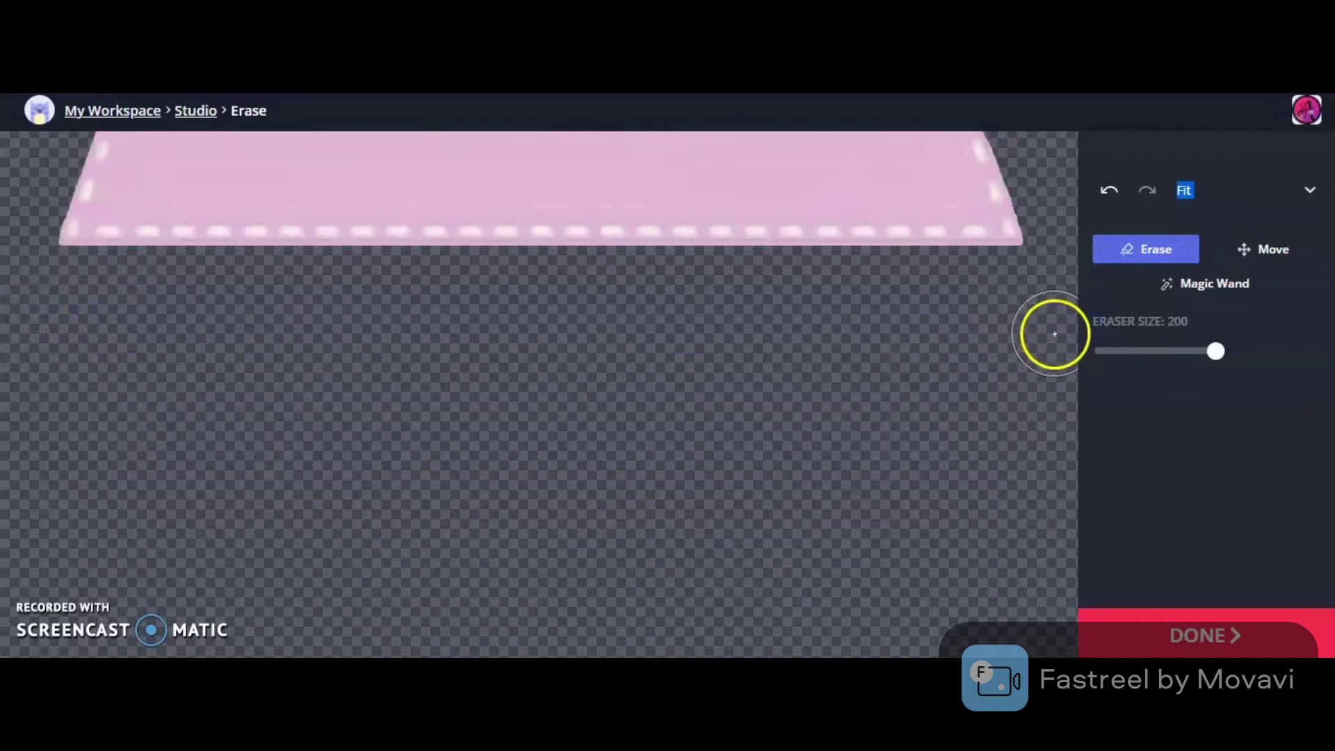
scroll(1008, 417, up, 3)
scroll(862, 375, up, 3)
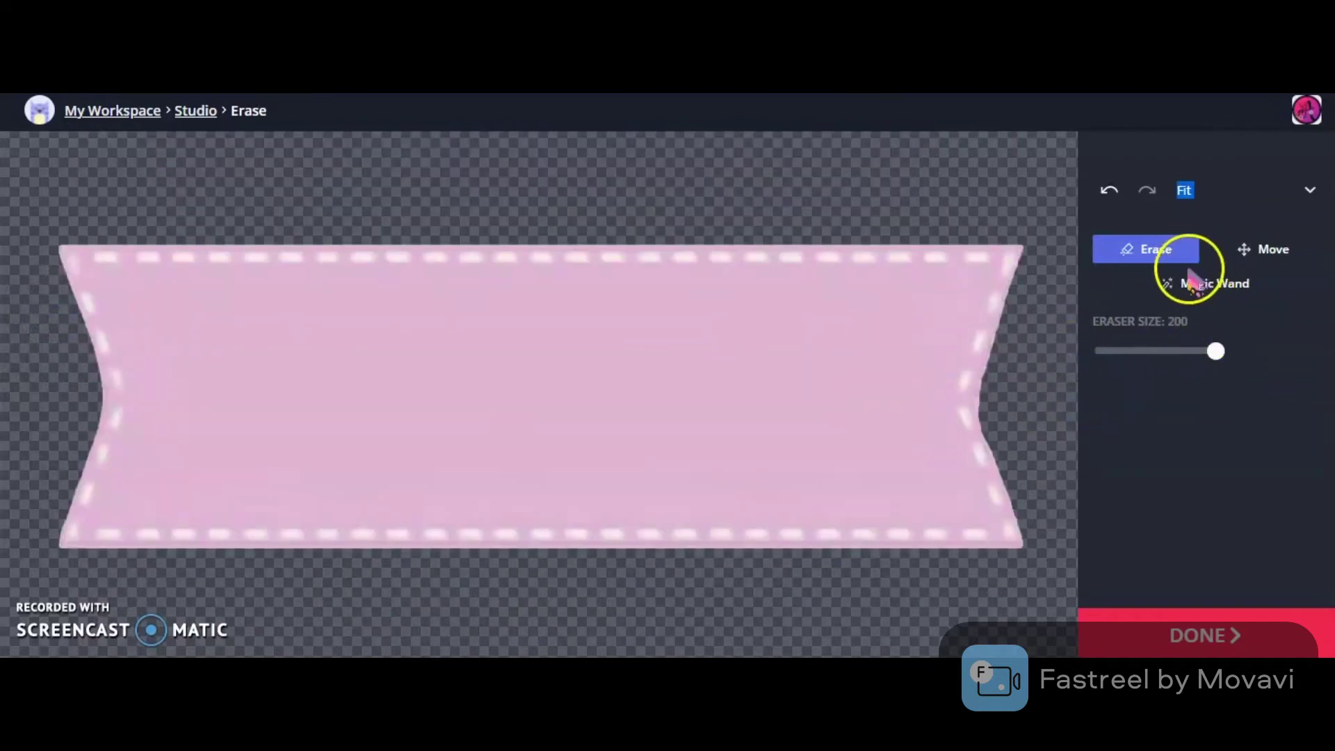
click(1202, 635)
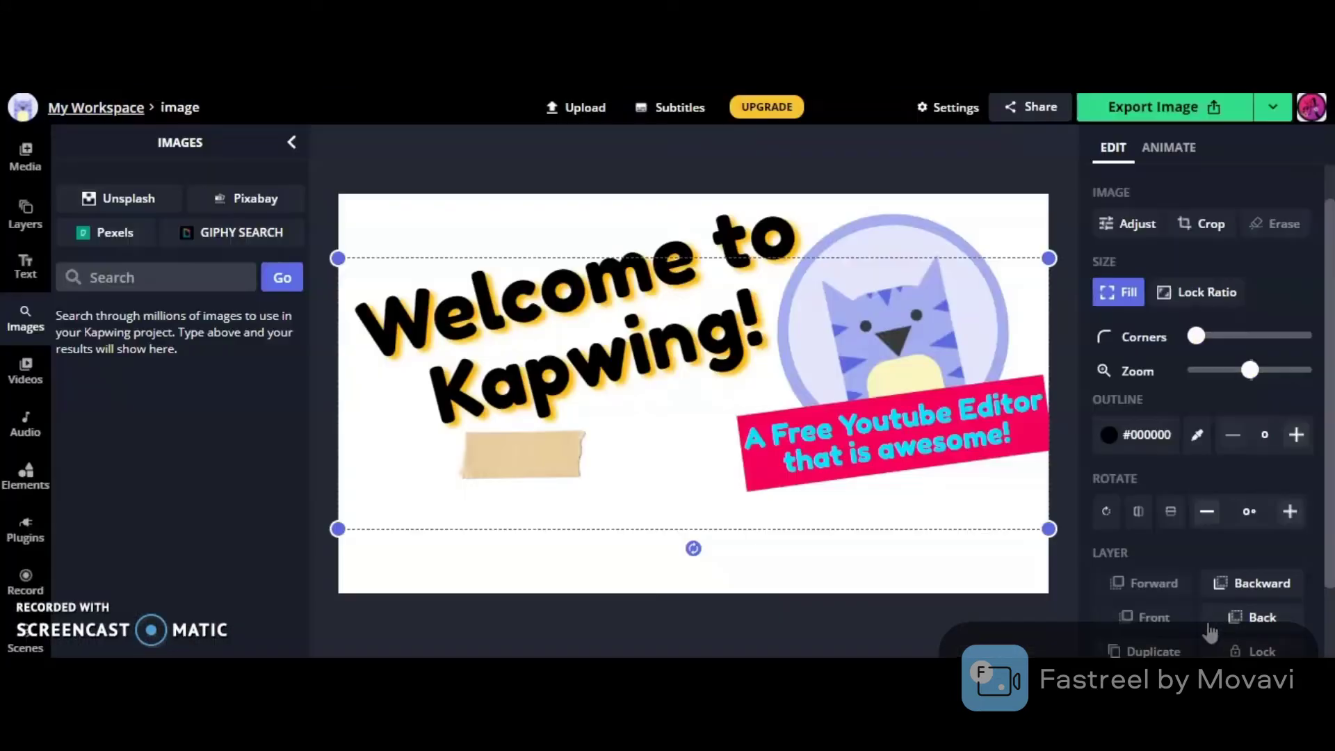
- Shrink the pink ribbon image and place it just below the brown tape strip
drag(1048, 530, 598, 534)
click(596, 162)
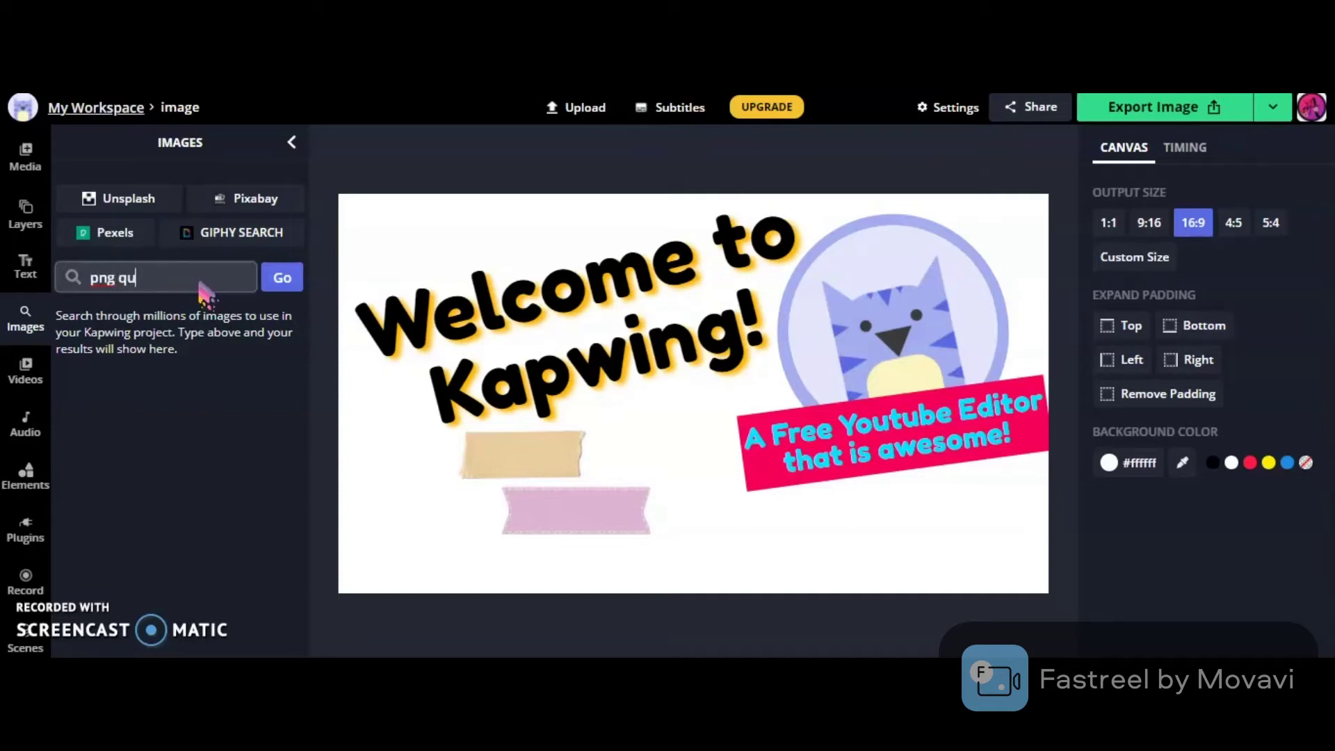
- Search the image library for "png quote poster"
text(er)
key(Return)
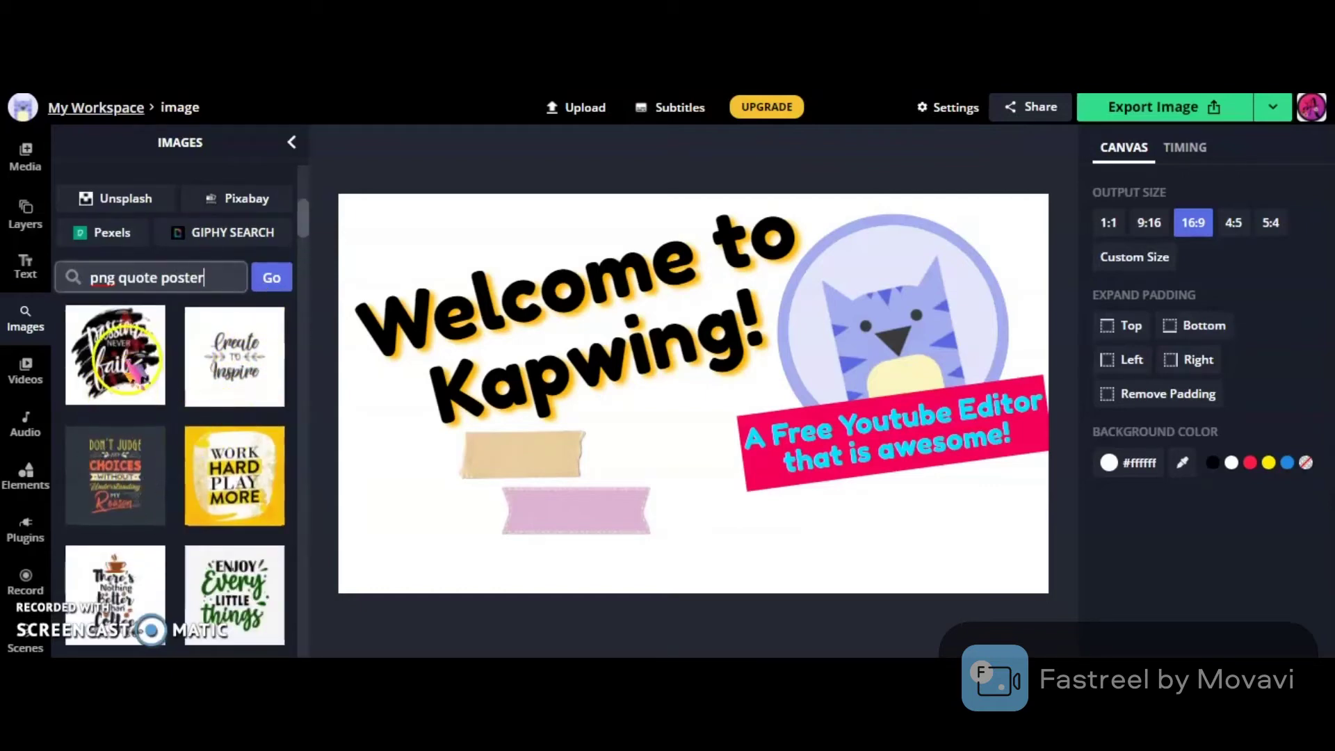
- Try to add the green "Enjoy Every Little Things" quote image at a reduced size over the title
scroll(132, 355, down, 4)
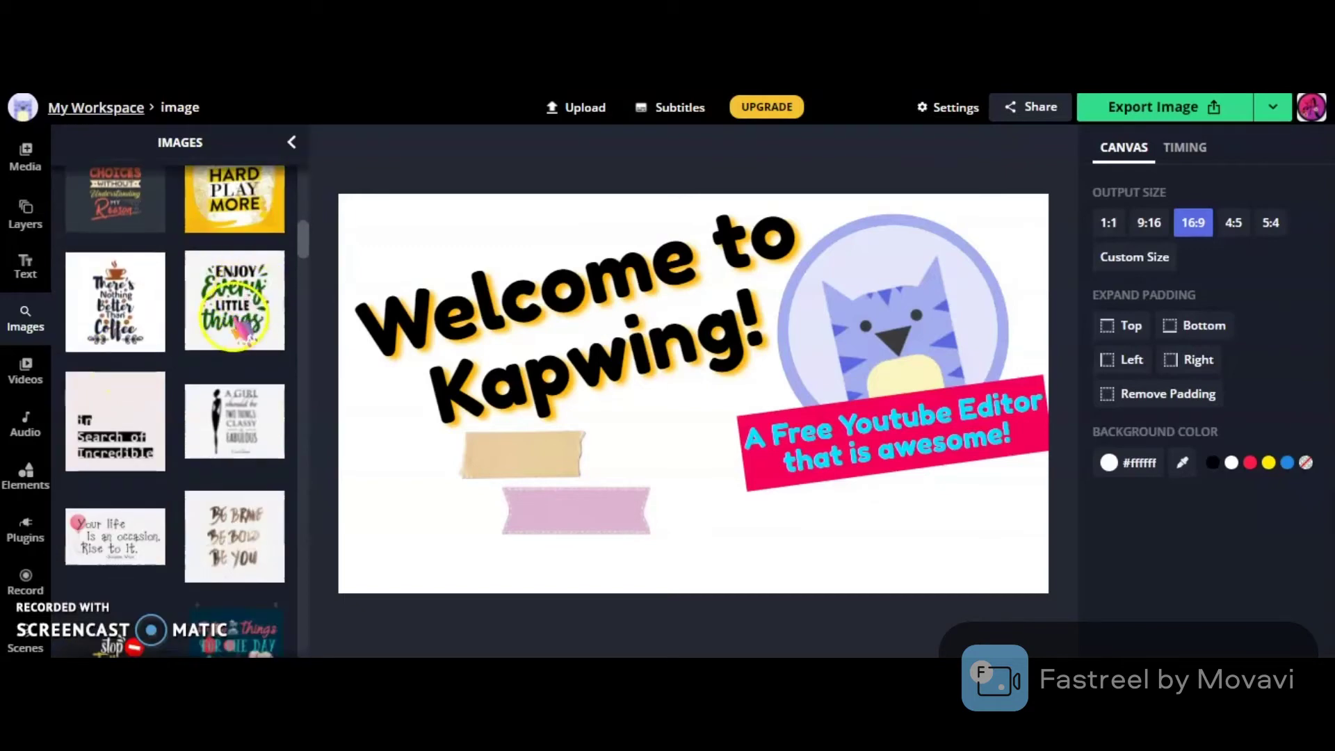
click(266, 298)
click(814, 314)
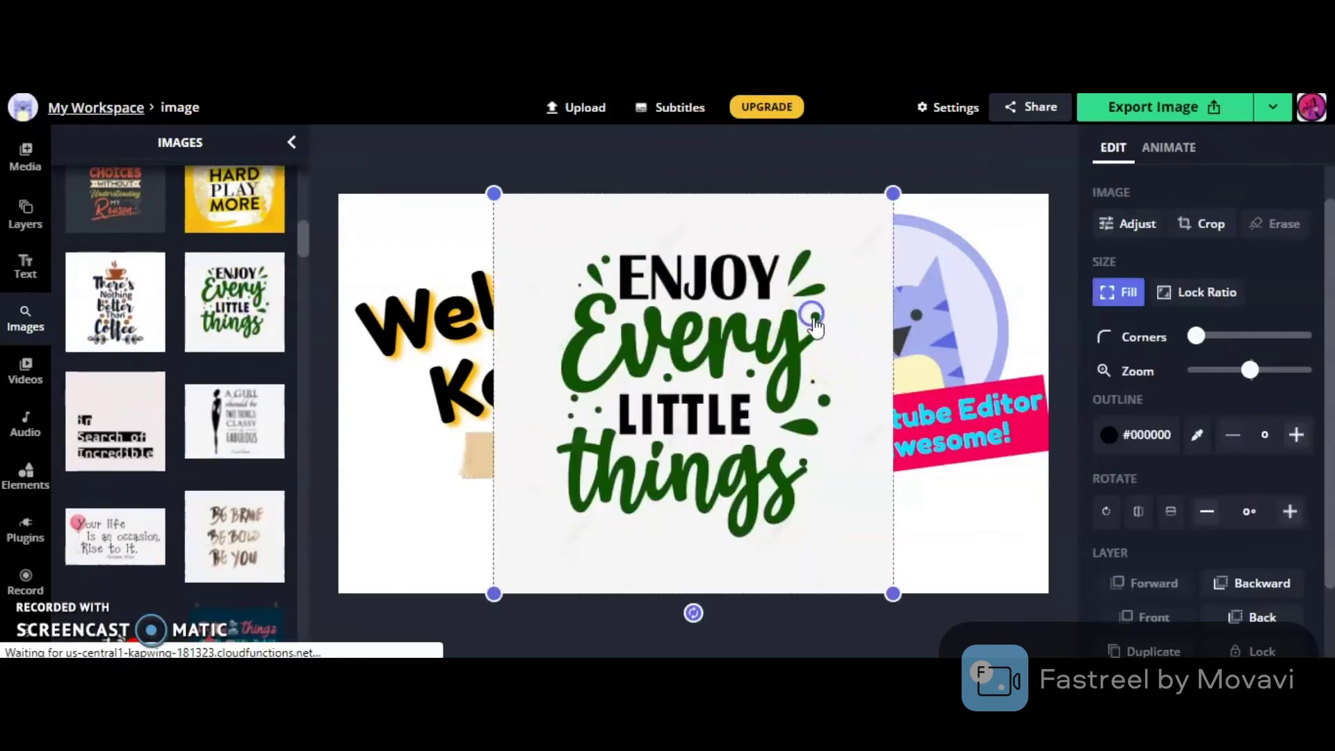
drag(885, 587, 716, 409)
drag(654, 354, 613, 464)
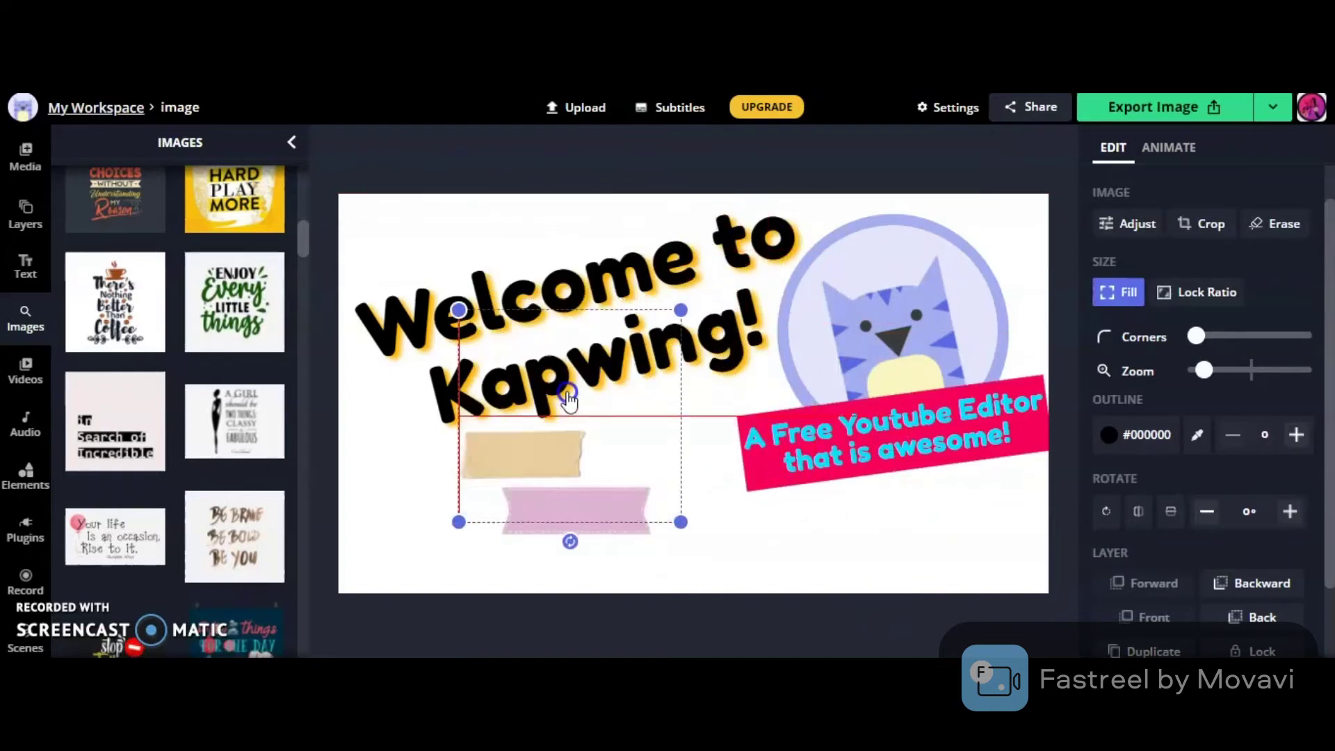
drag(664, 515, 611, 435)
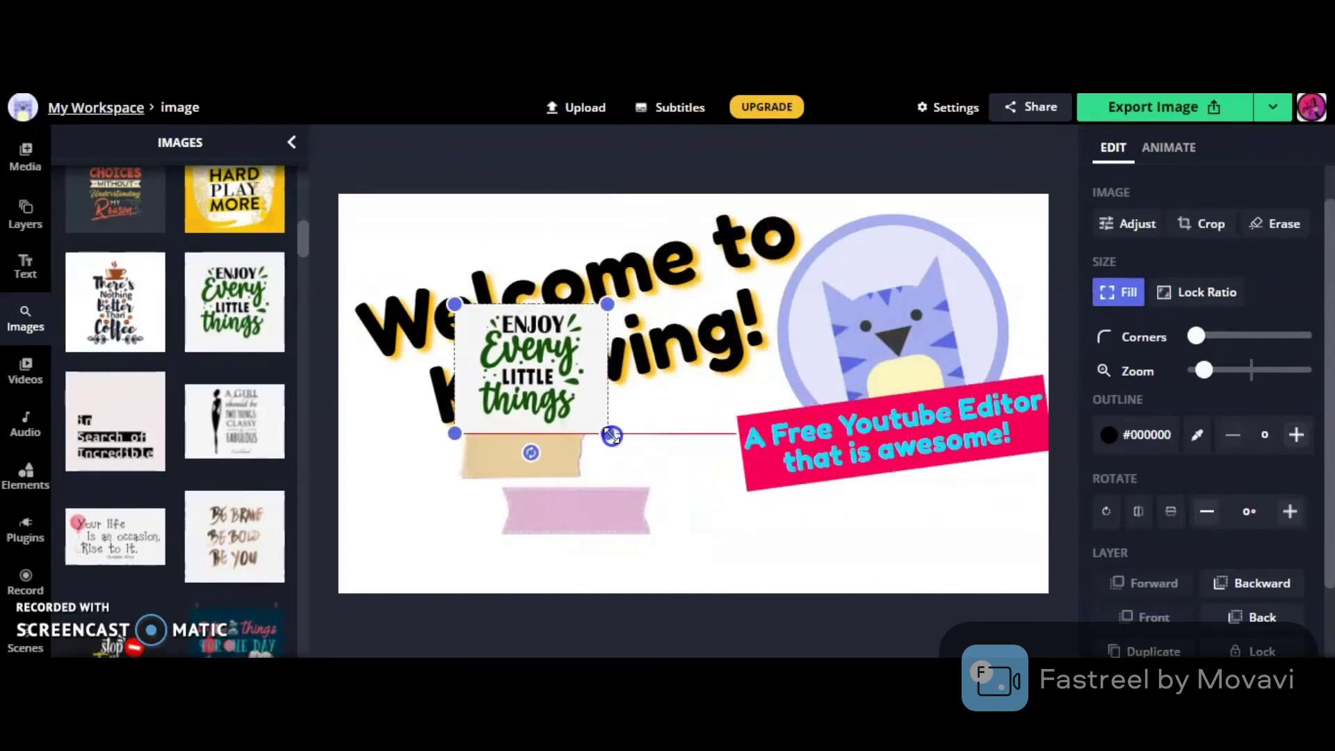
key(Delete)
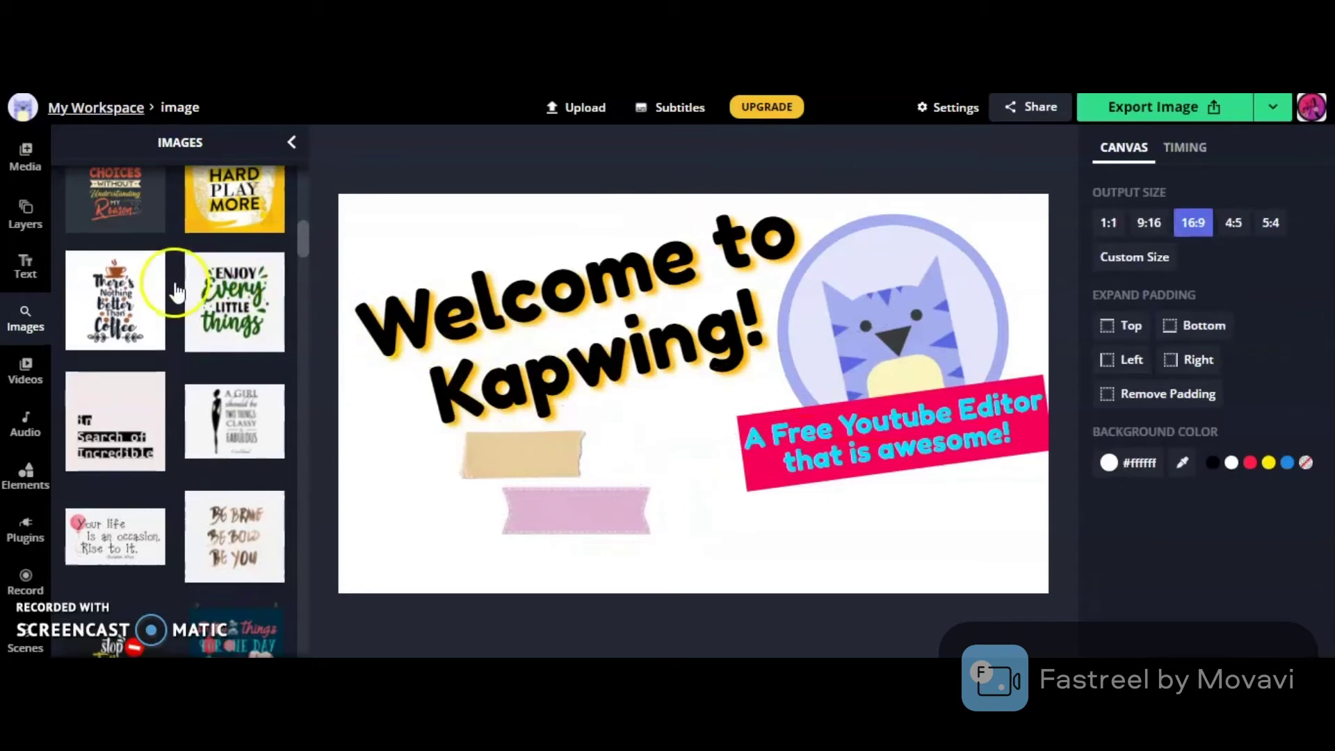
- Add the dark blue "Enjoy the little things for one day" poster image from the search results to the canvas
scroll(194, 387, down, 5)
scroll(210, 387, up, 4)
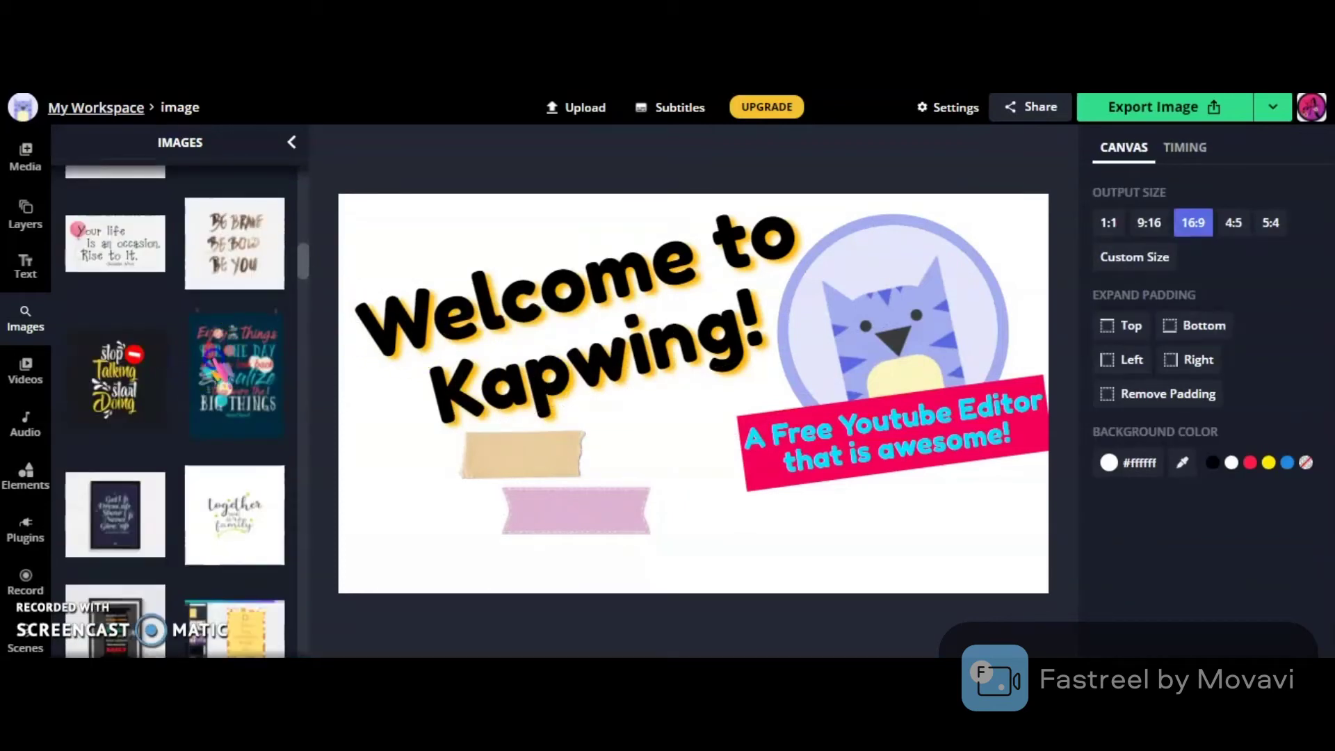
click(236, 376)
click(730, 255)
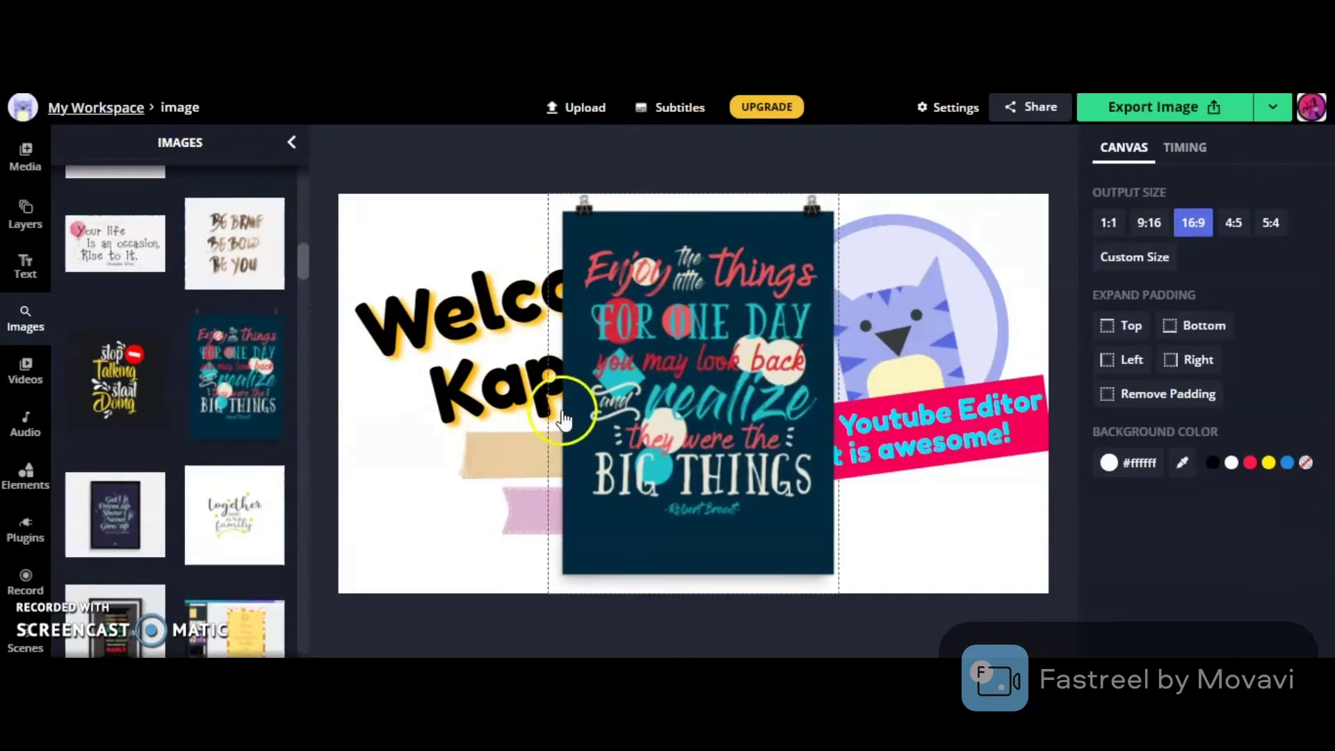
click(765, 528)
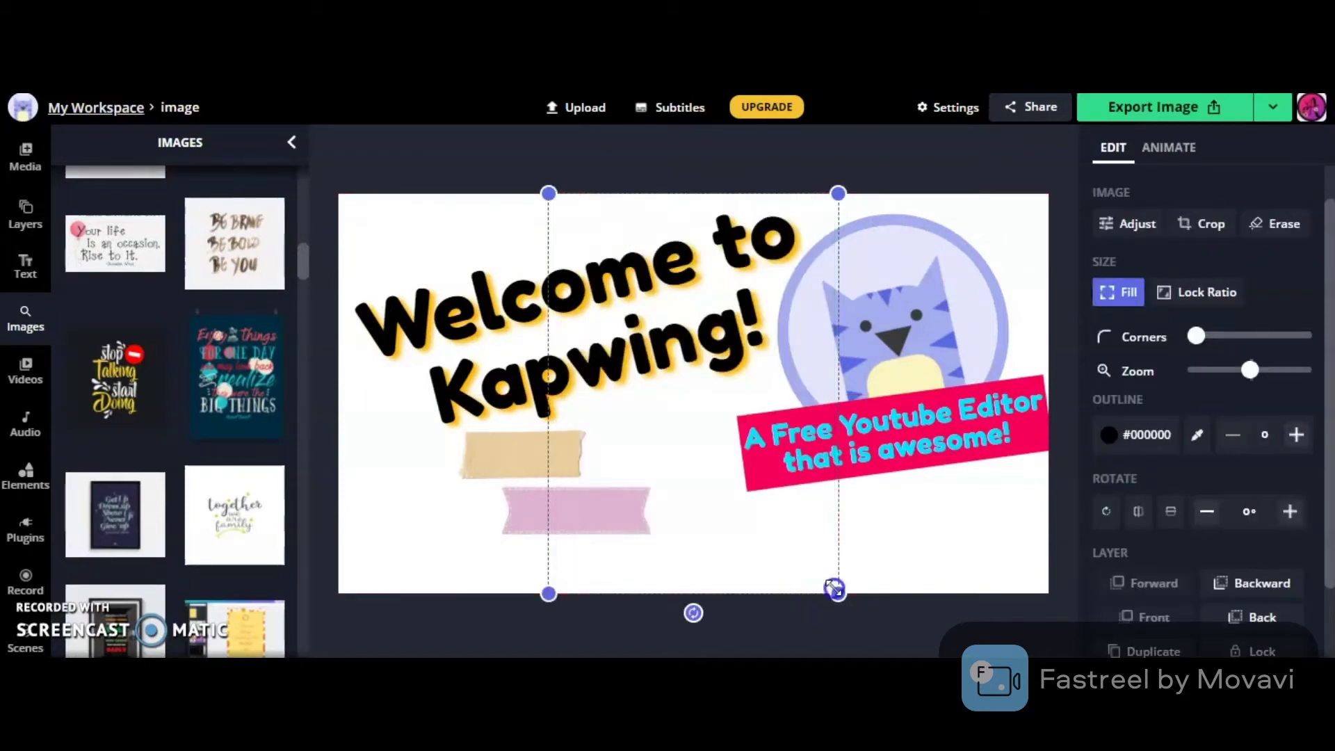
- Shrink the dark blue poster, tilt it to -14°, and place it in the canvas's lower-left area below the title
drag(839, 593, 720, 414)
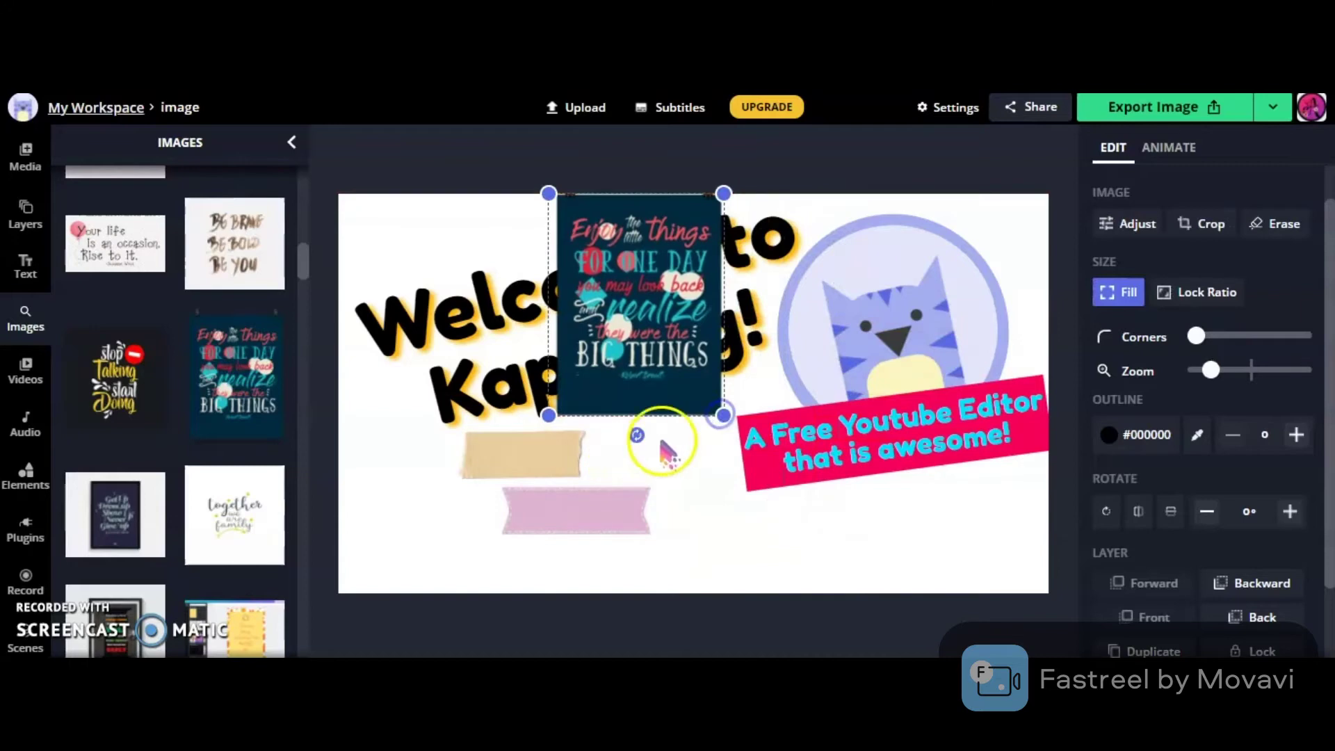
drag(638, 382, 499, 556)
drag(579, 516, 435, 507)
click(526, 198)
- Shrink the pink ribbon to a small strip, rotate it to -35°, and place it at the poster's upper-left corner
click(526, 482)
drag(538, 493, 514, 402)
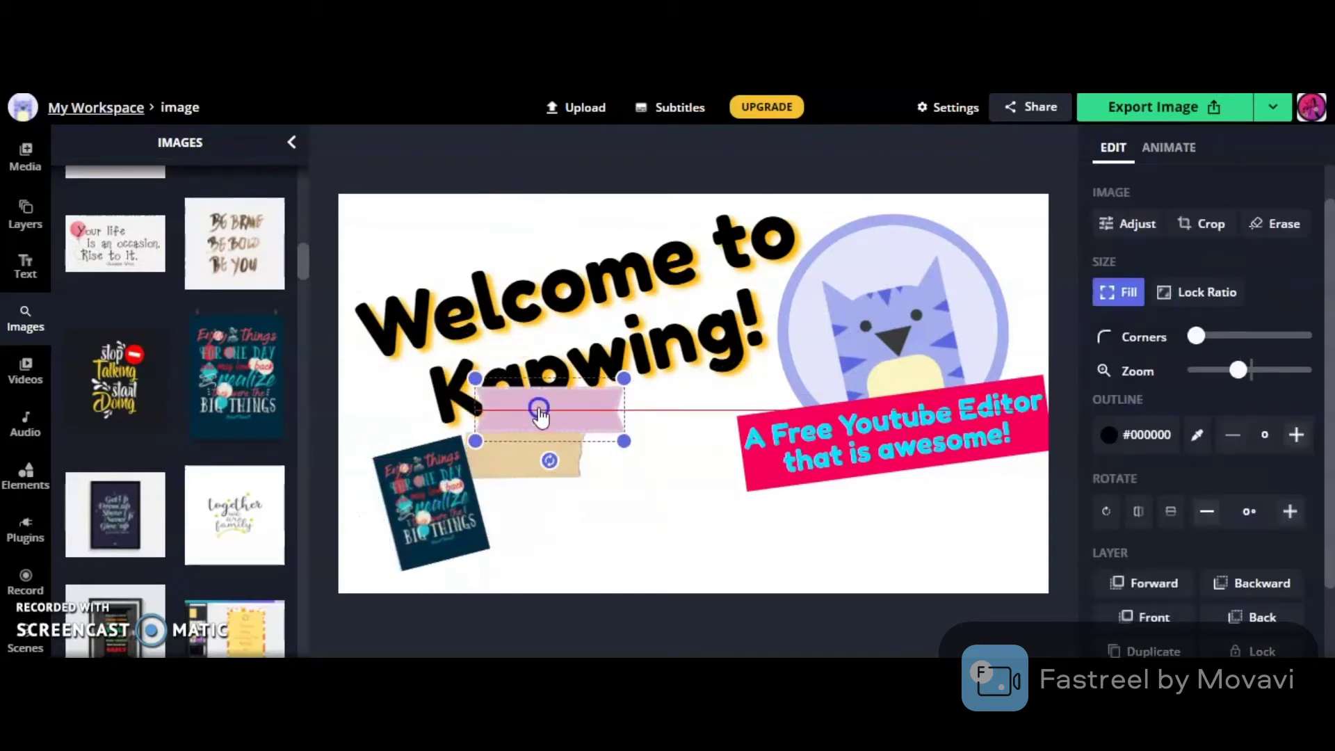
drag(625, 435, 379, 462)
click(513, 435)
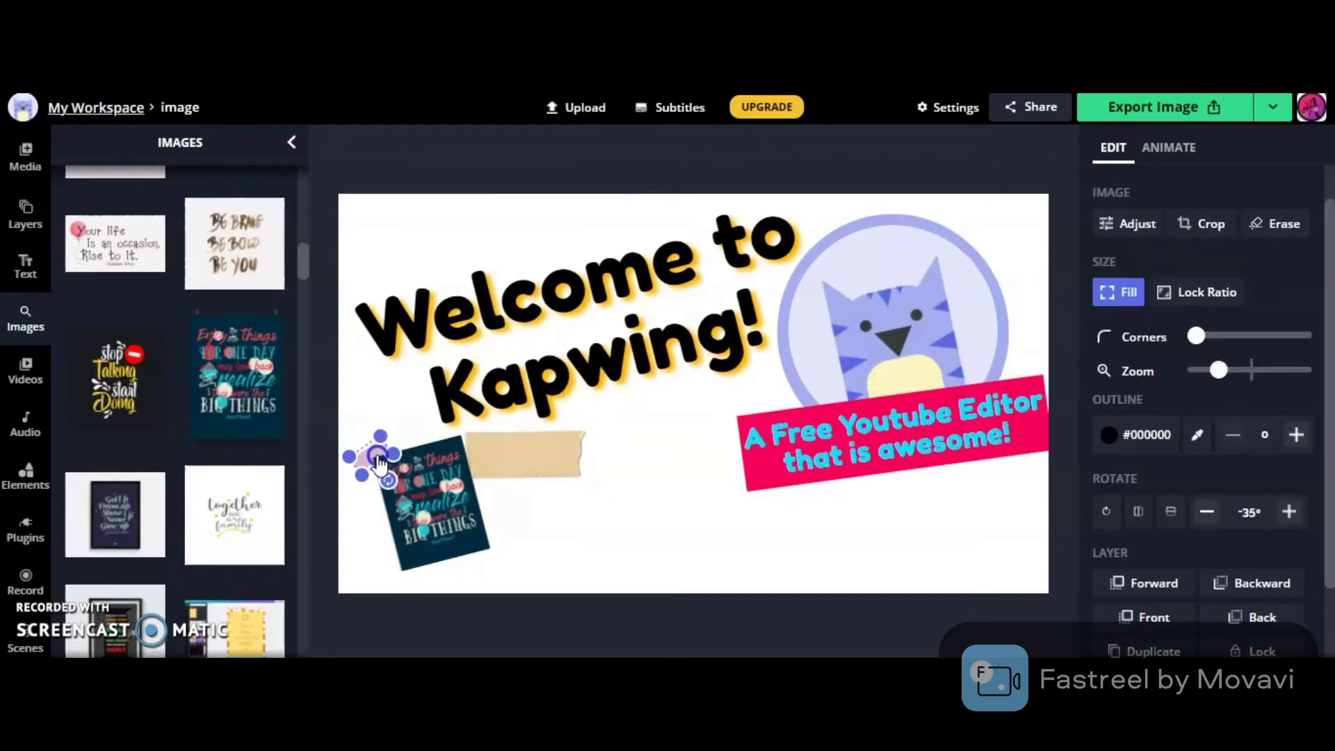
click(596, 545)
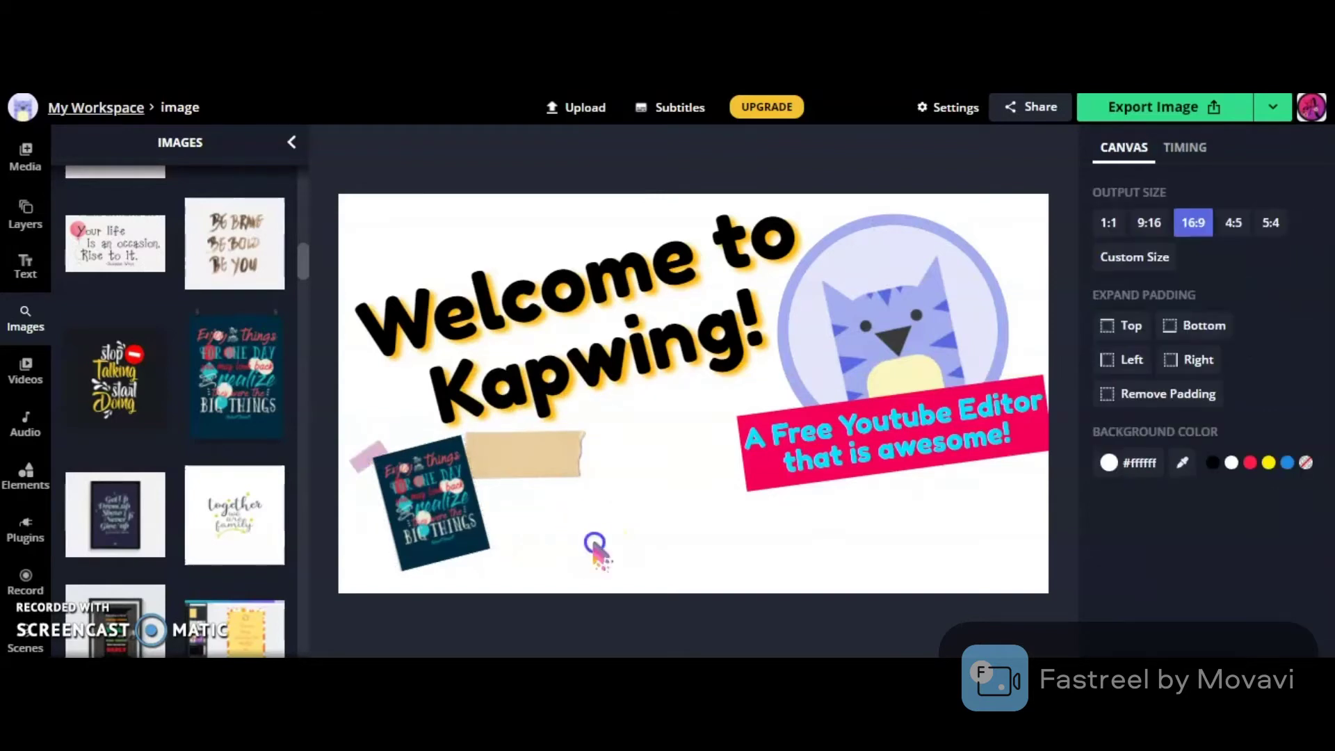
- Bring the pink strip forward over the poster and tilt it more steeply across the upper-left corner
click(381, 452)
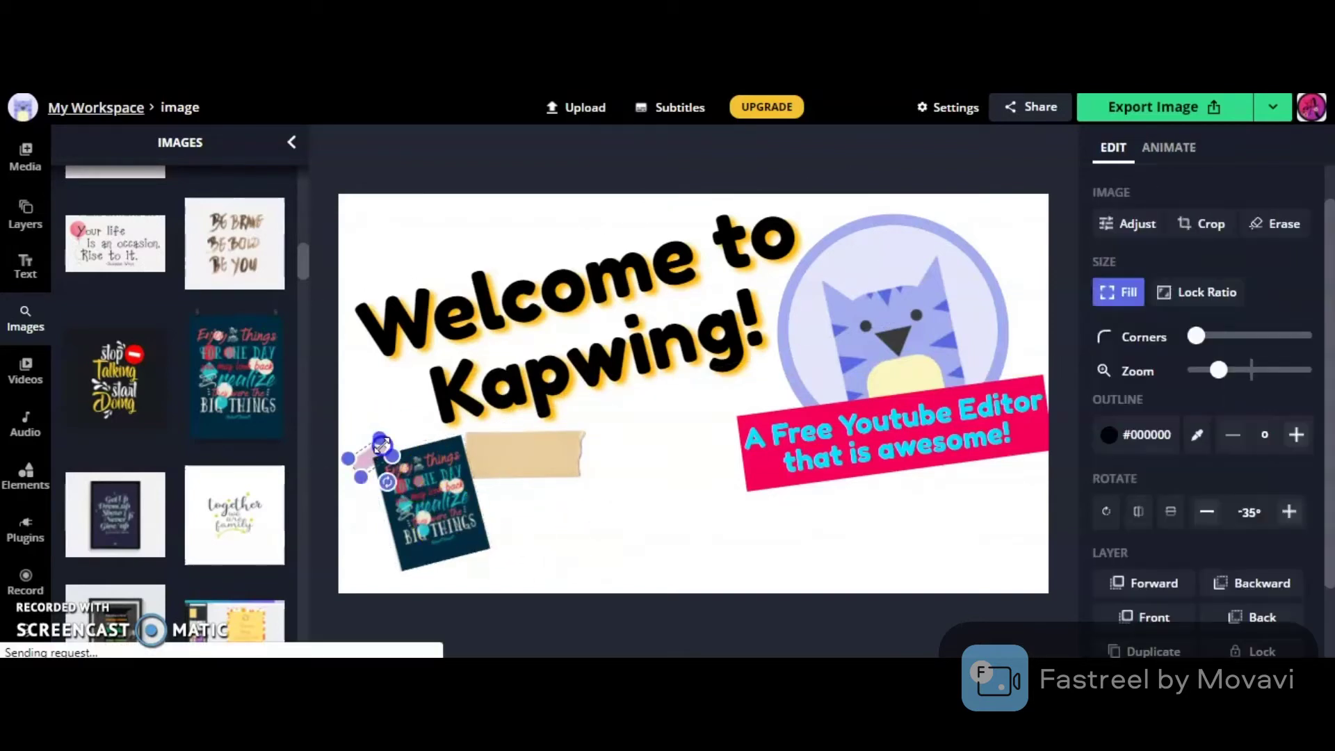
scroll(1154, 536, down, 1)
click(1125, 529)
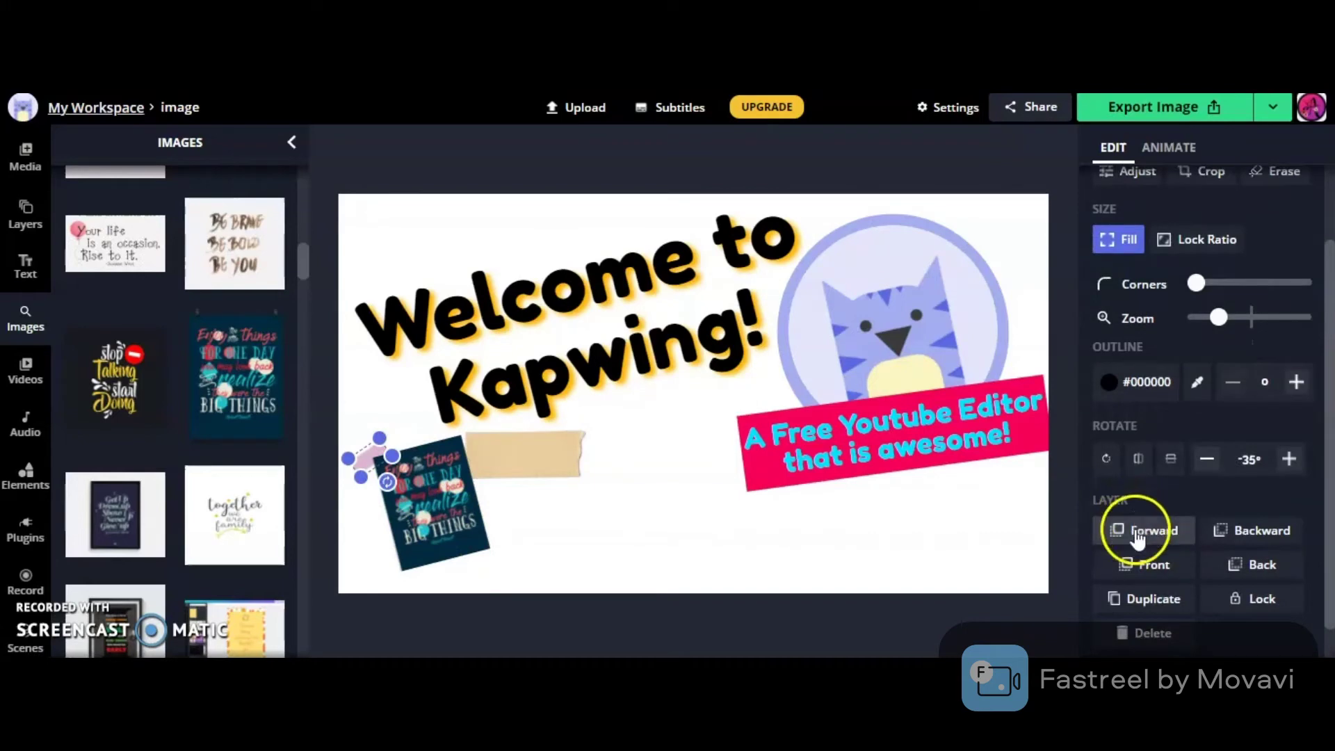
click(598, 541)
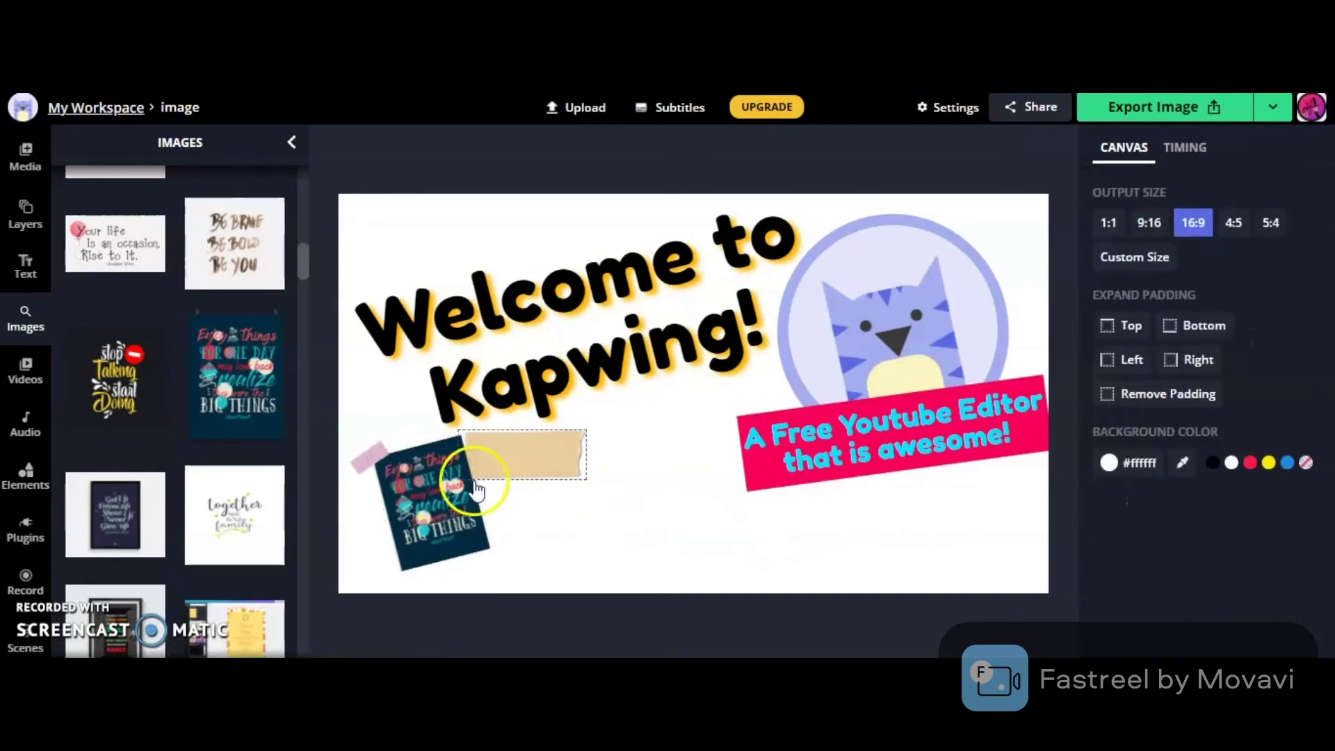
click(360, 468)
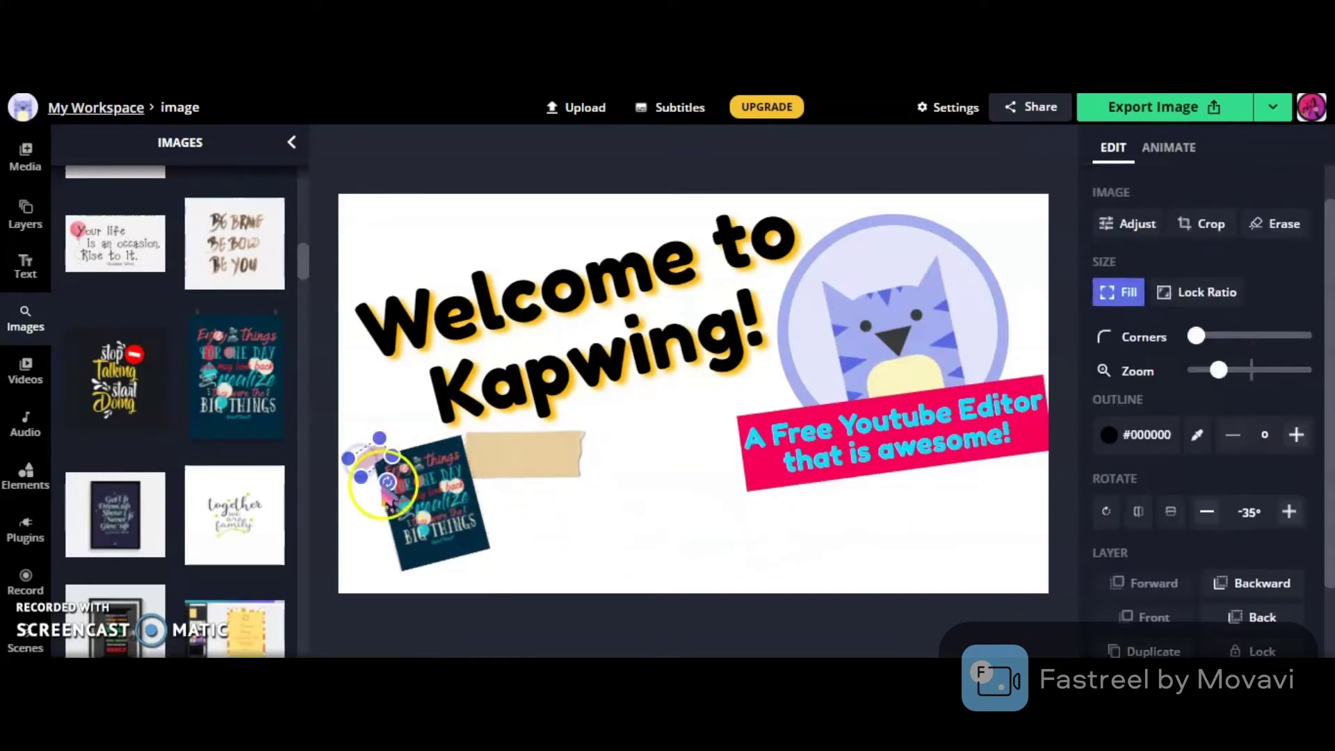
click(506, 529)
- Shrink the brown tape strip, narrowing it with the ratio unlocked, and place it tilted across the poster's upper-right corner
click(535, 453)
drag(552, 448, 532, 475)
drag(572, 478, 594, 476)
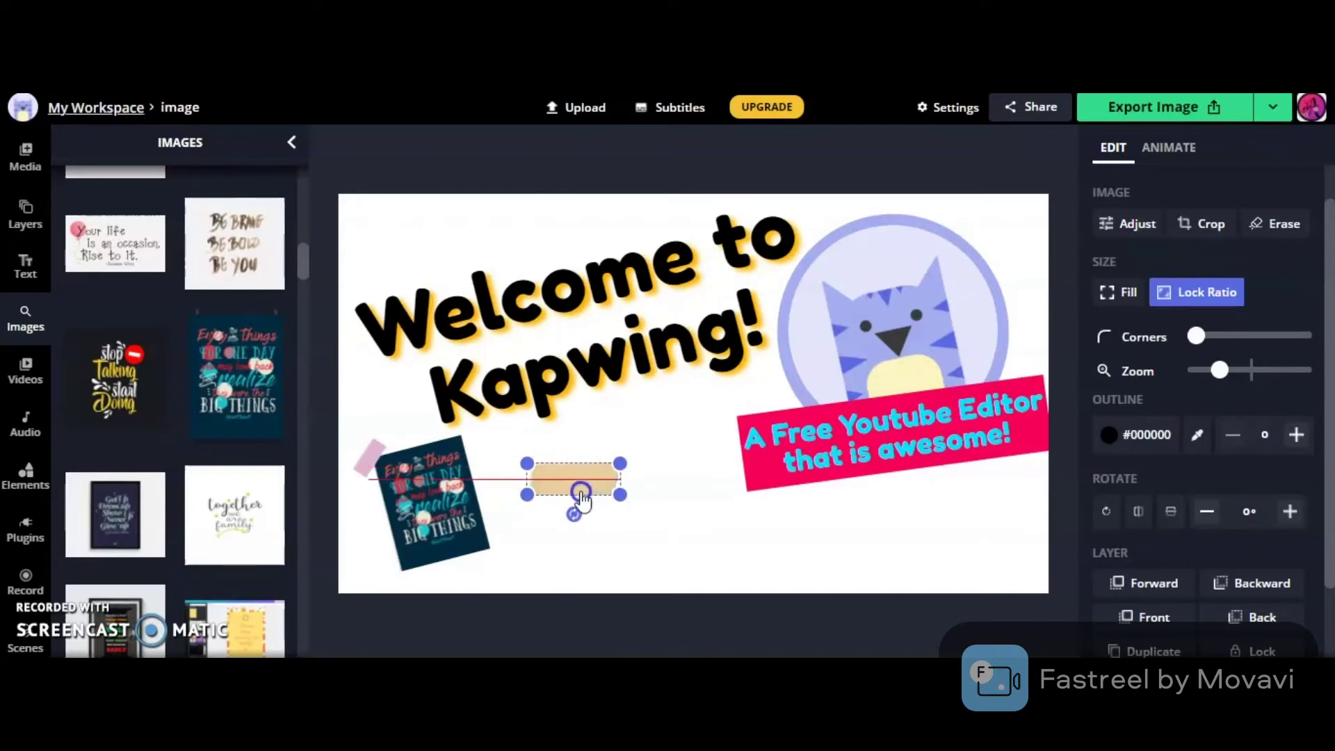
click(1177, 292)
drag(619, 494, 590, 493)
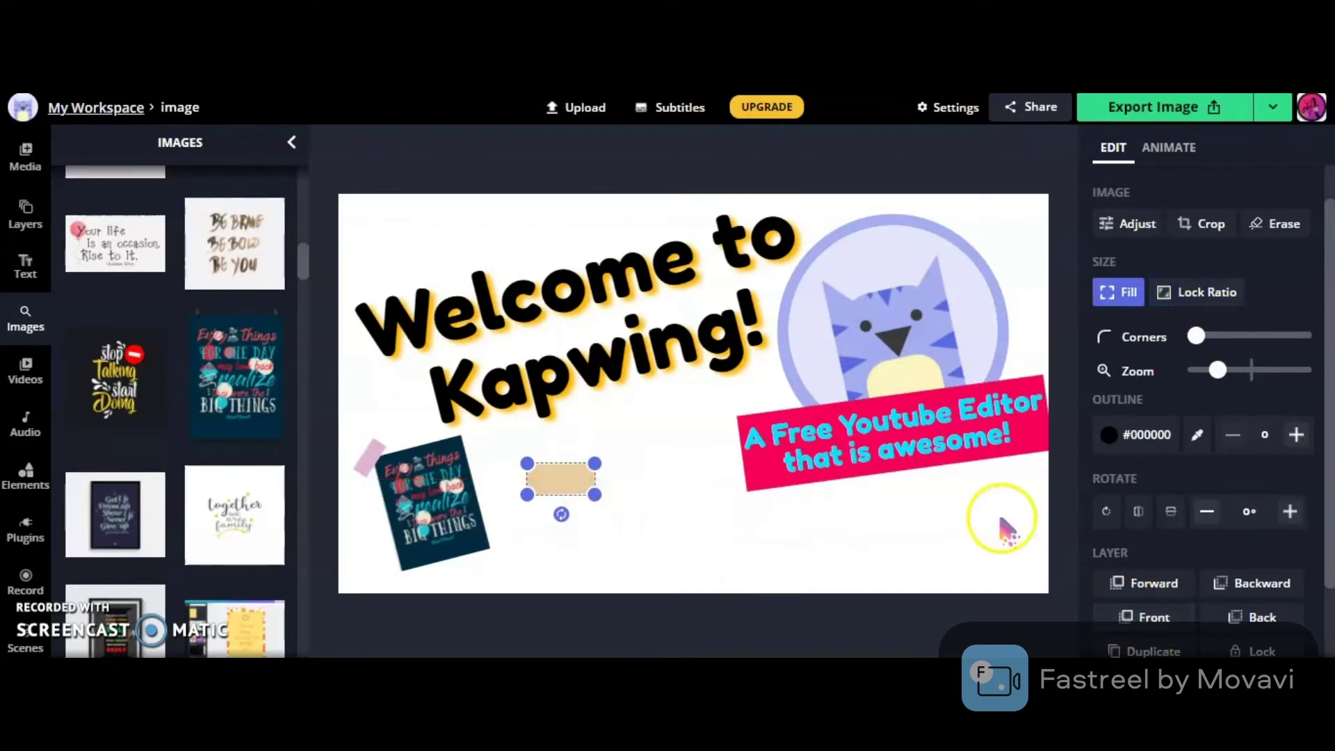
drag(561, 517, 474, 453)
click(498, 477)
- Move the blue quote poster rightward and reposition the brown and pink tape strips over its upper corners
drag(524, 583, 351, 448)
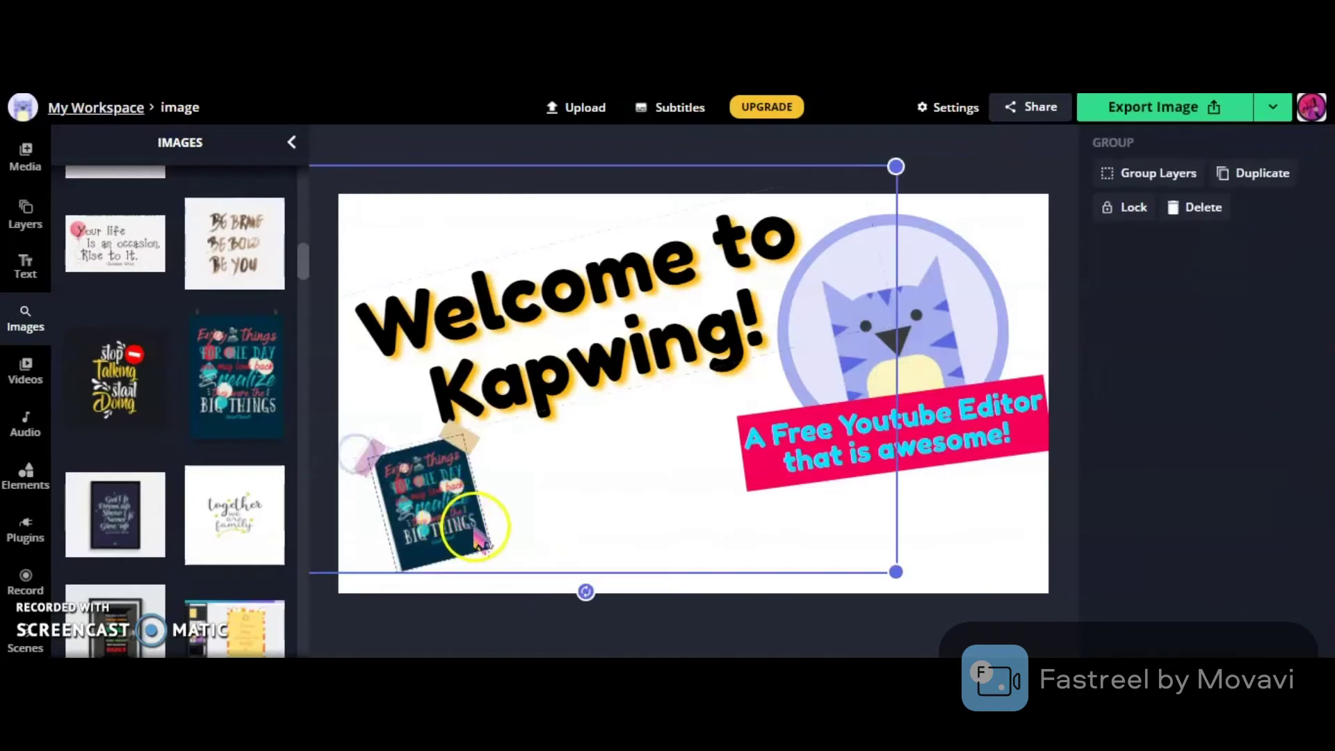
click(757, 146)
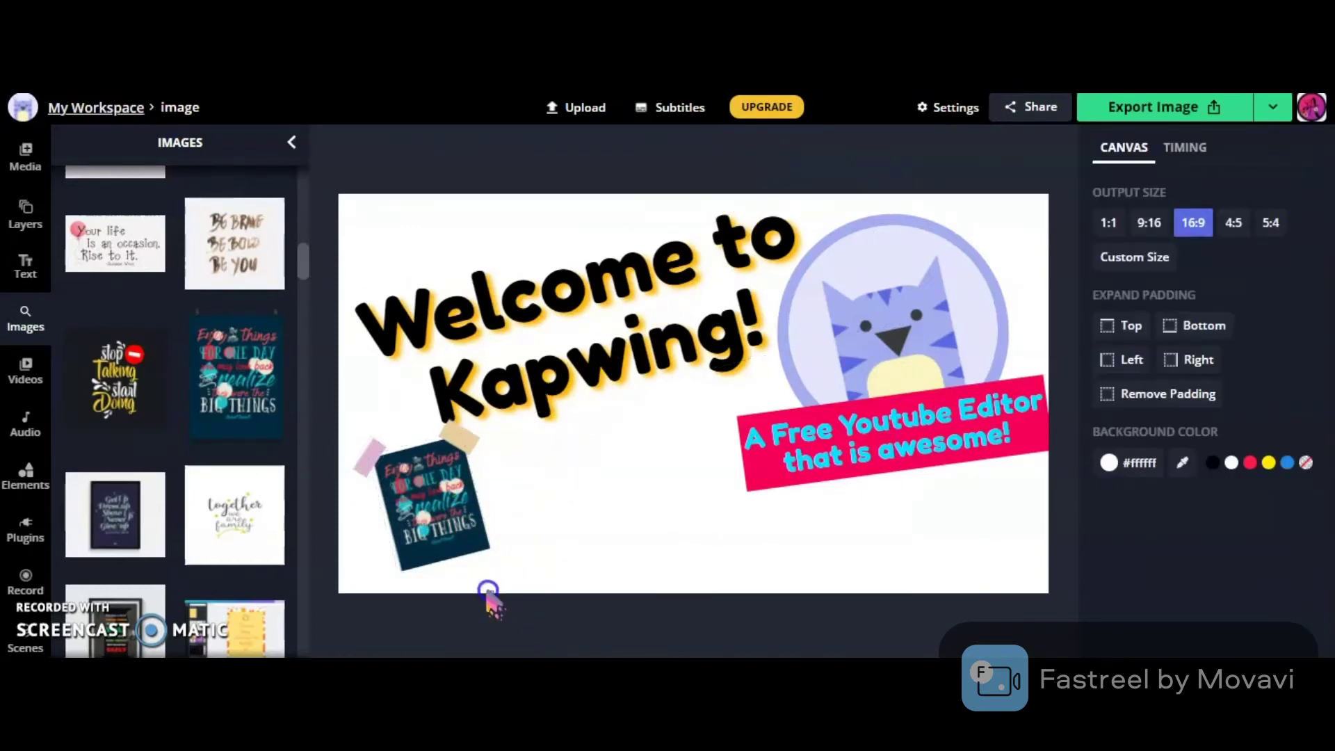
drag(428, 530, 543, 547)
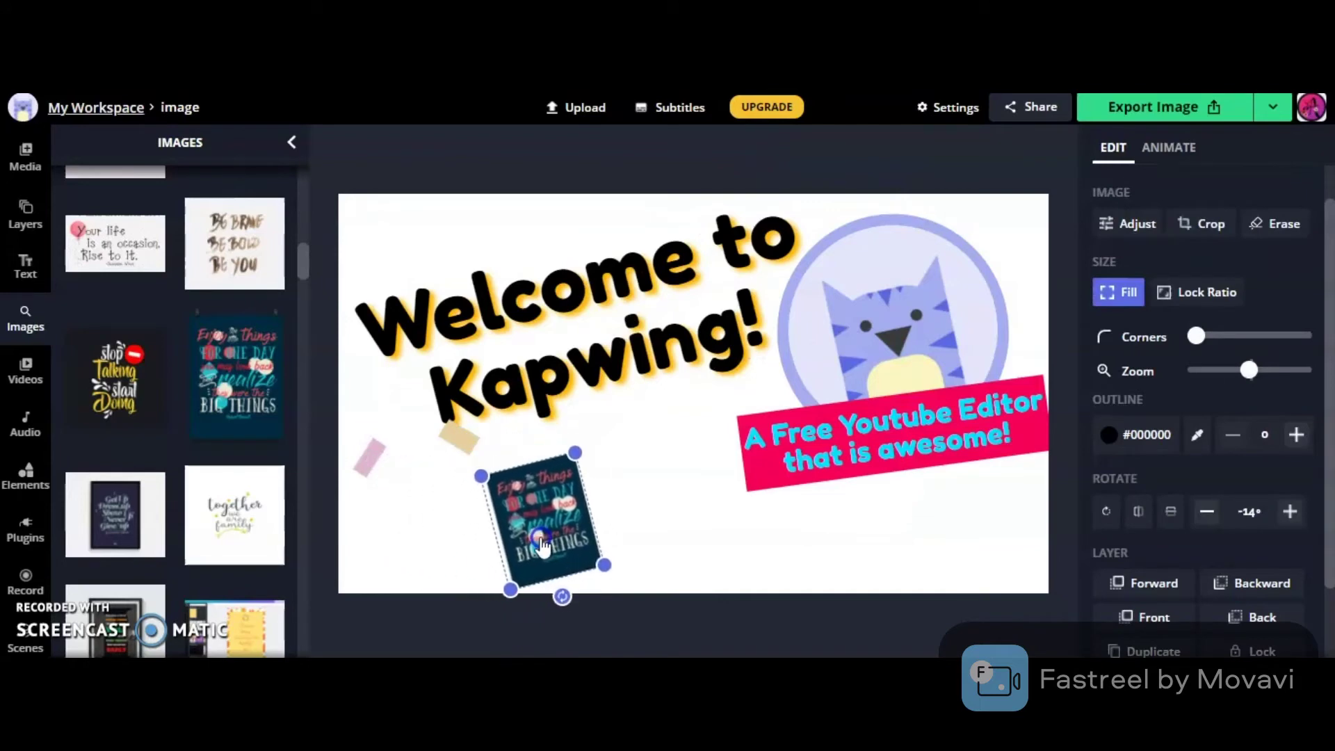
click(626, 506)
drag(456, 440, 586, 461)
drag(368, 458, 498, 485)
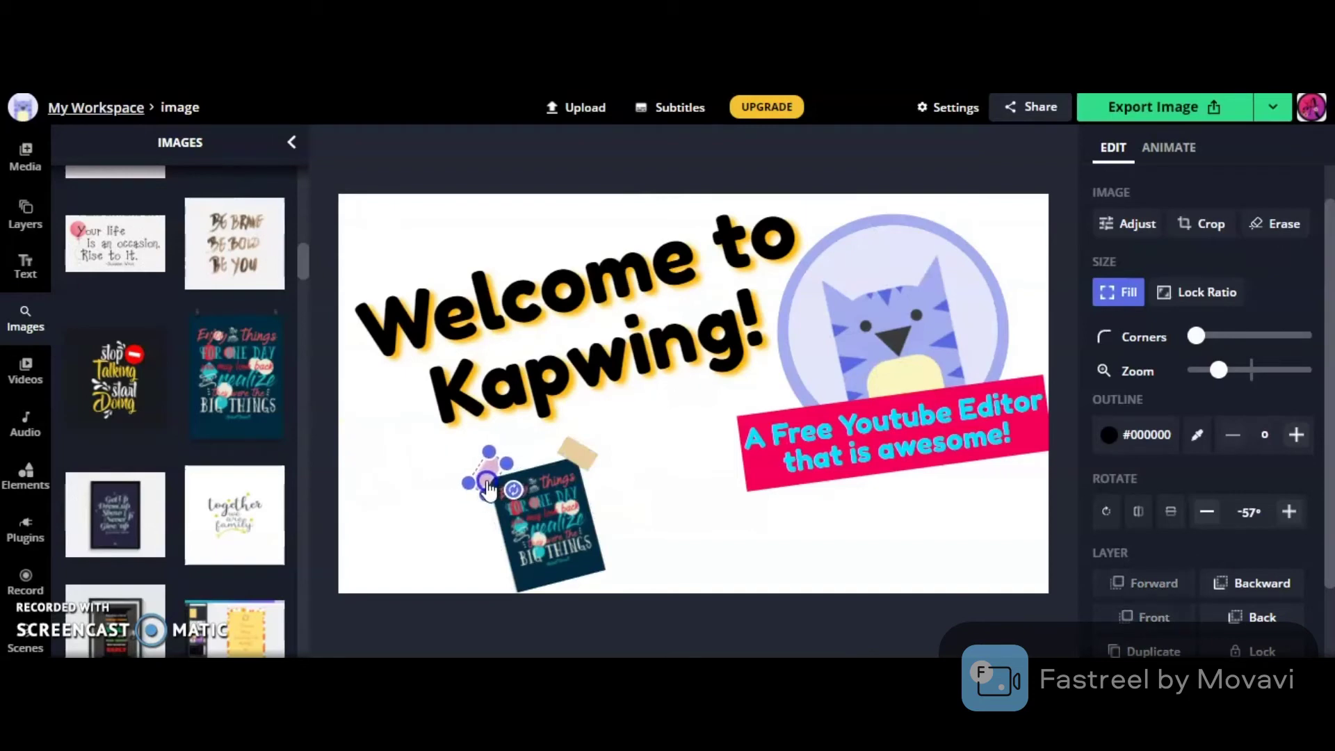
click(476, 487)
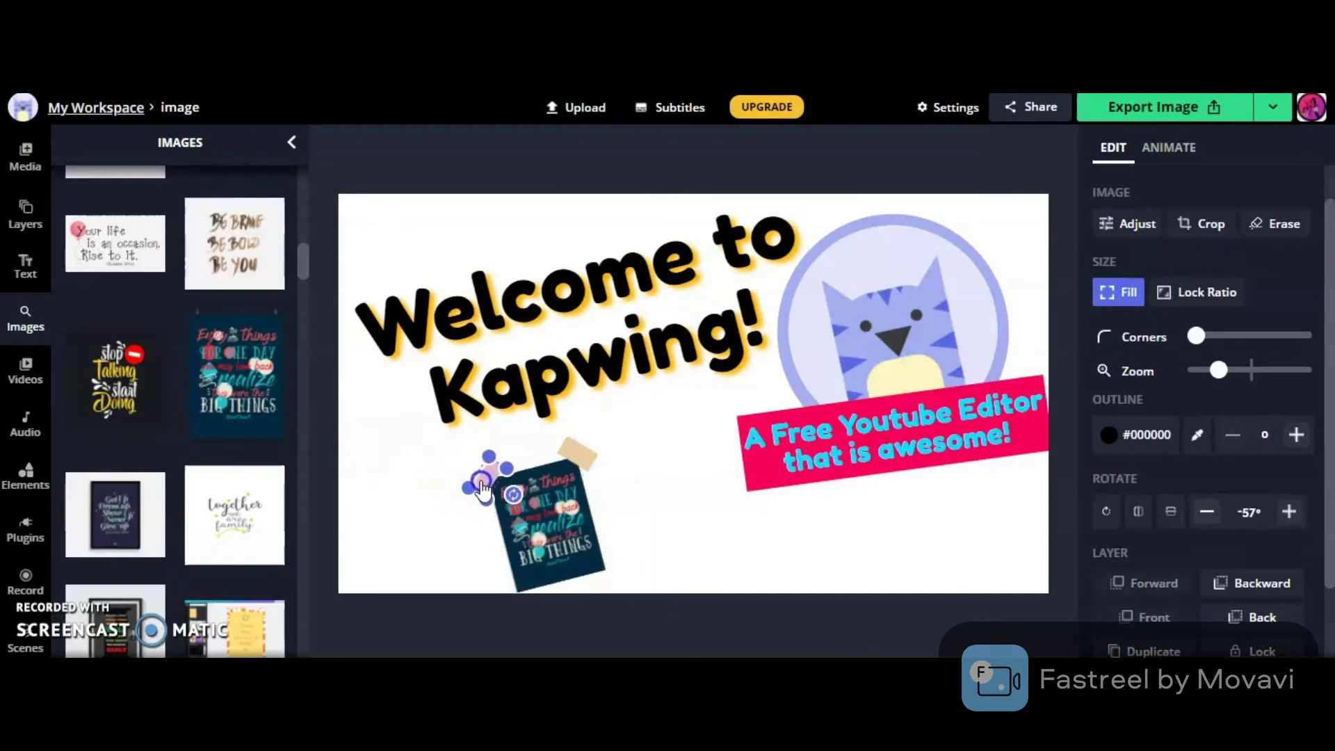
click(690, 541)
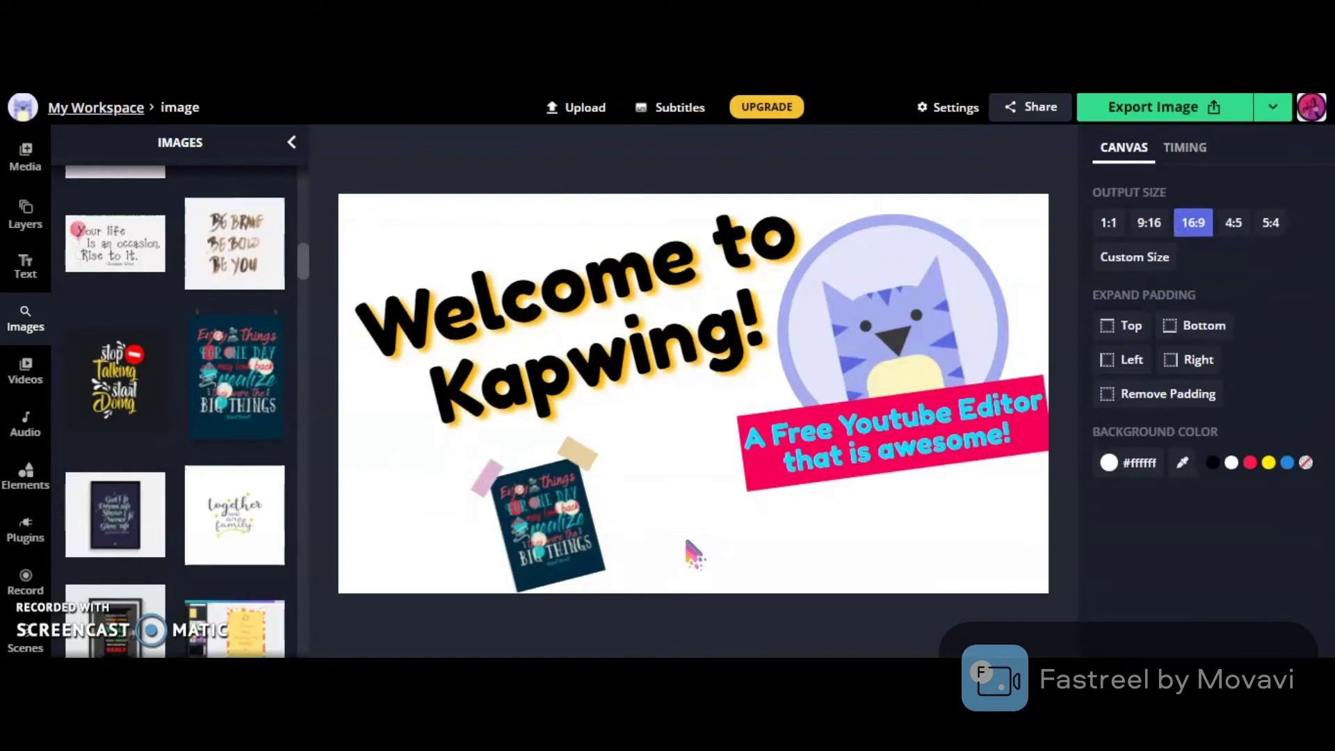
- Browse the animal stock videos and add the red parrot clip to the canvas
click(28, 372)
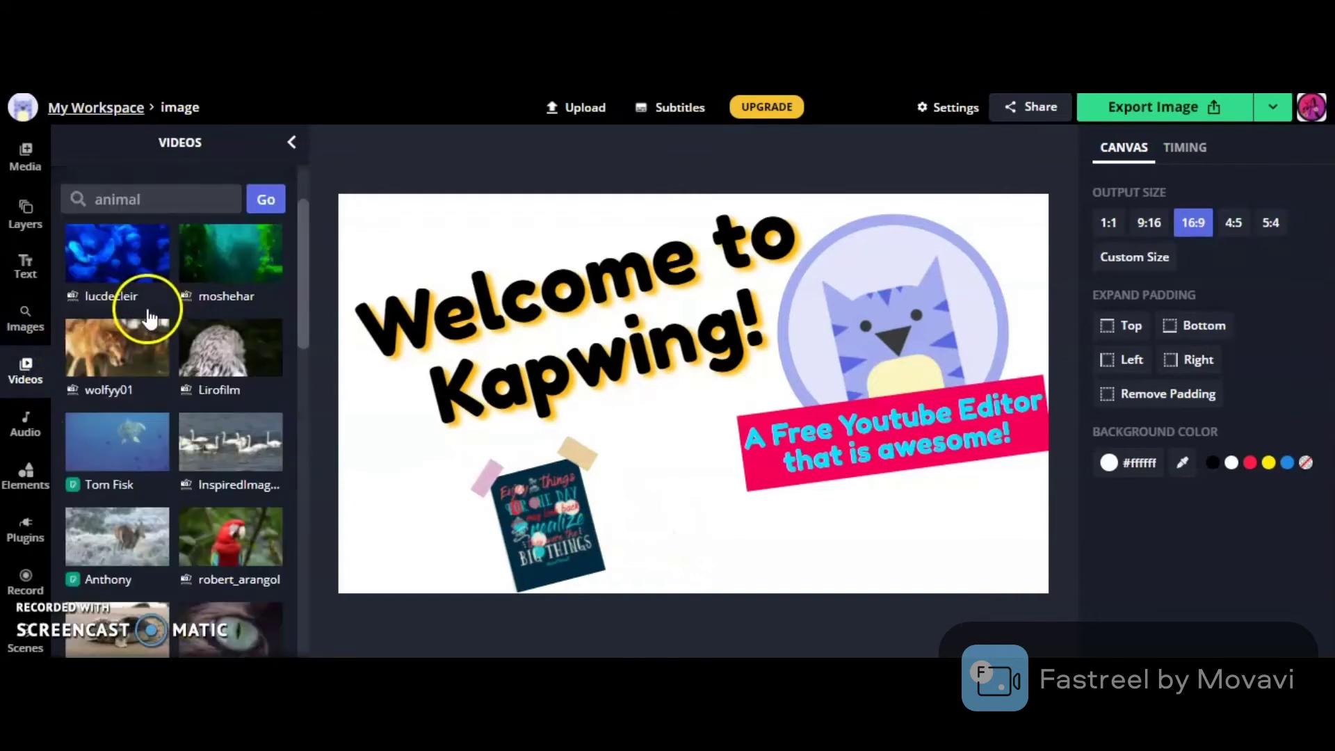
click(143, 199)
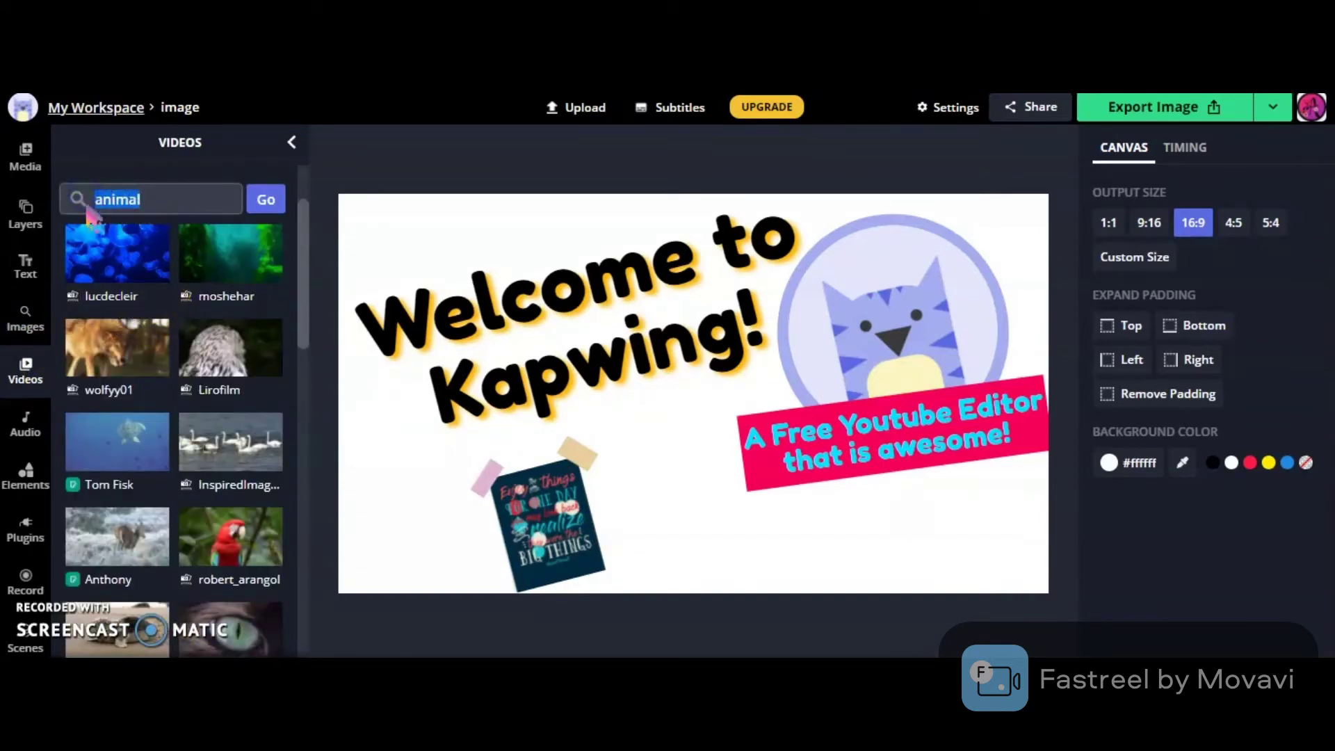
click(266, 200)
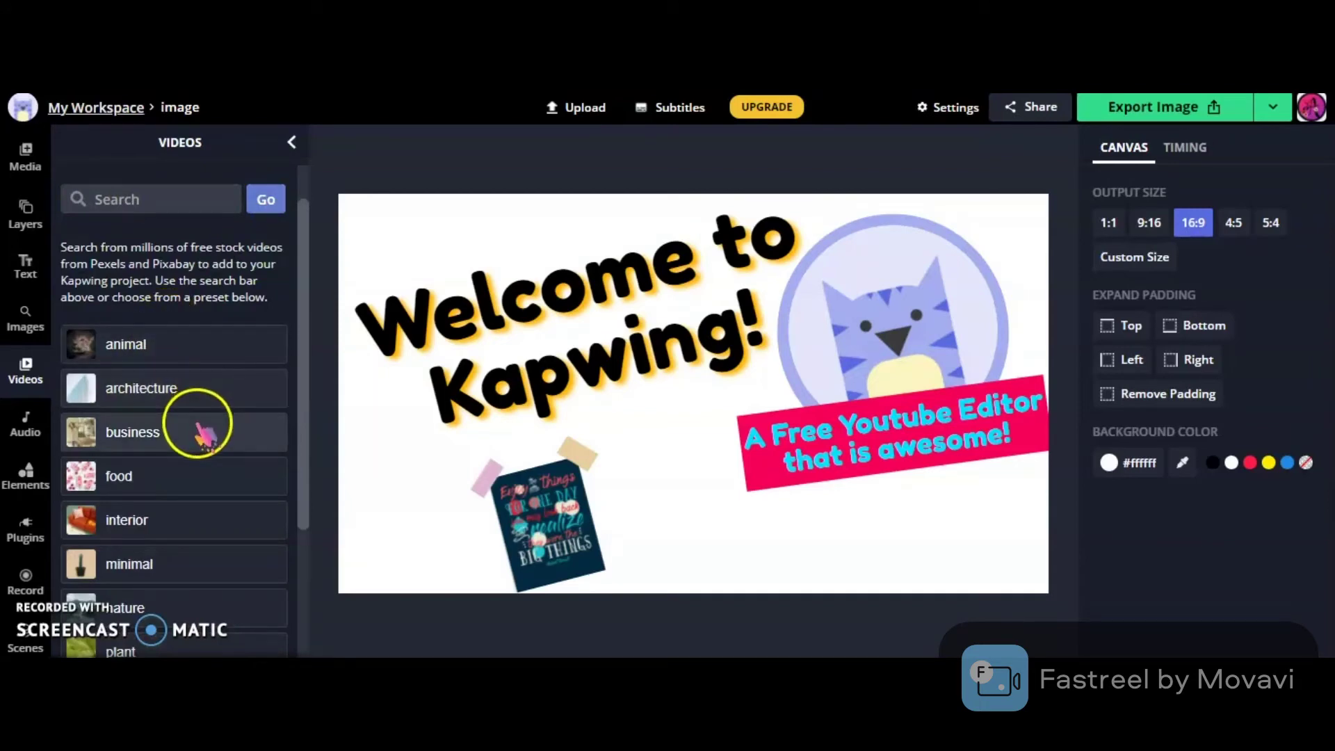
scroll(200, 528, down, 2)
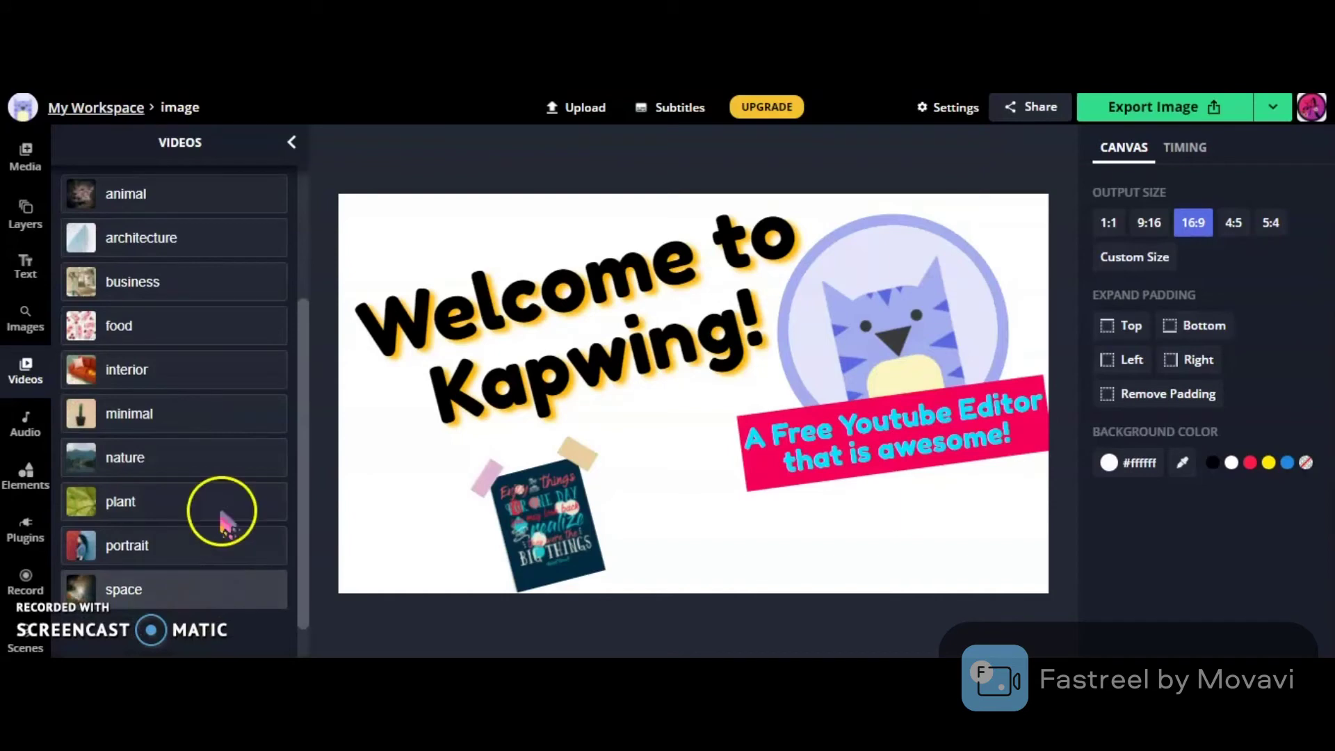
click(185, 198)
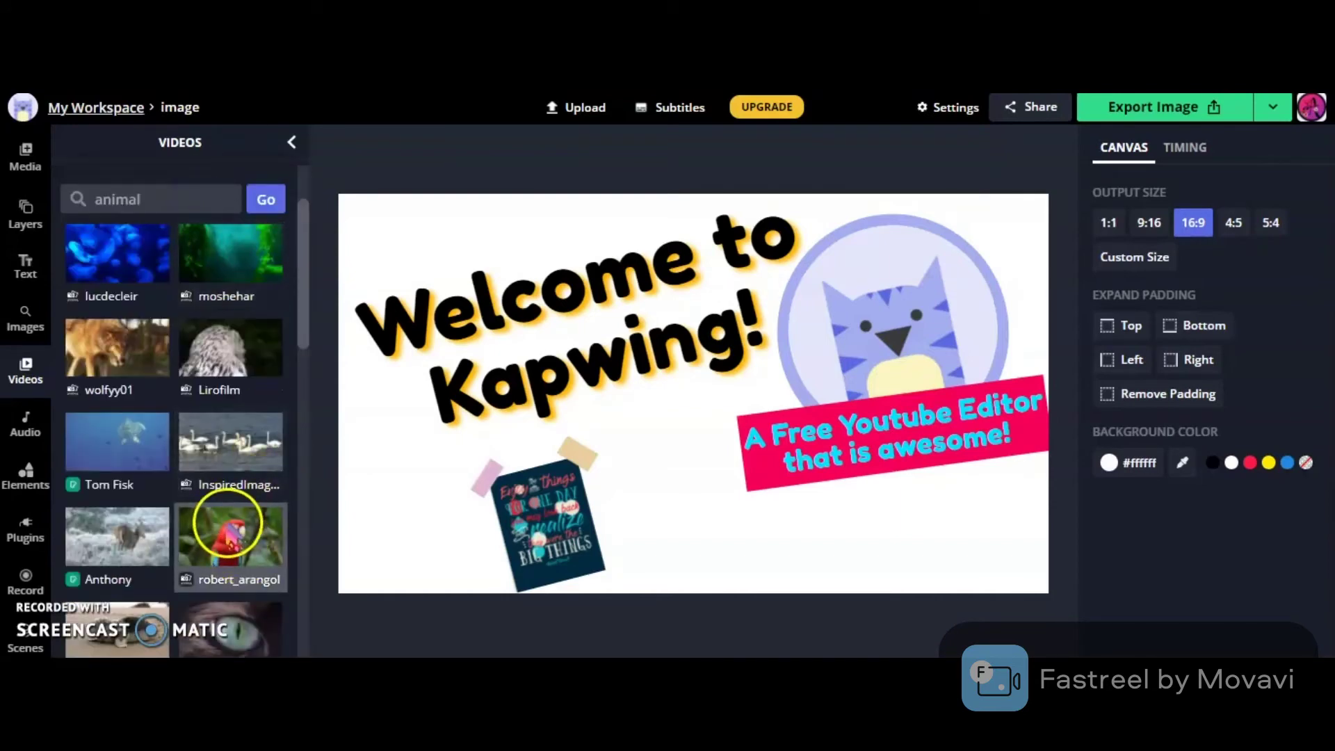
click(251, 544)
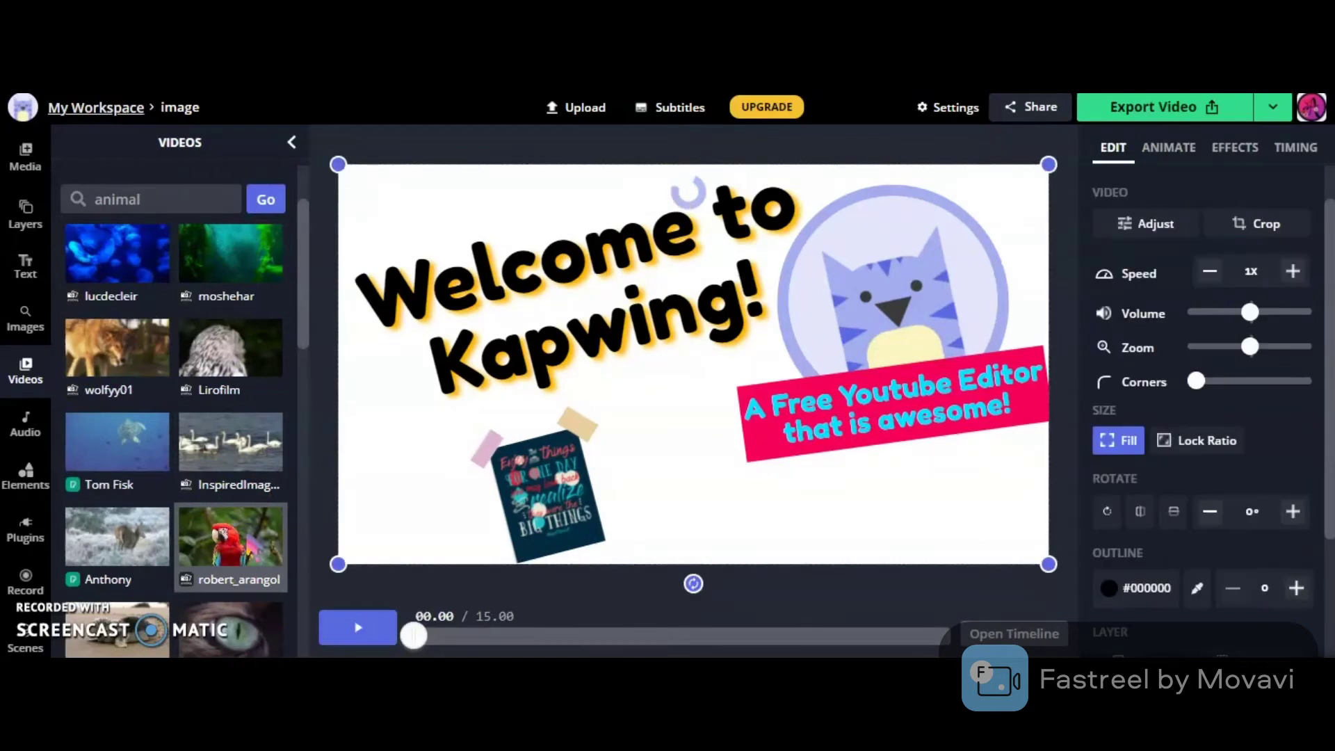
- Shrink the parrot clip and place it just right of the poster, with playback paused and rewound to the start
drag(1051, 163, 477, 471)
drag(381, 532, 654, 509)
drag(748, 543, 718, 519)
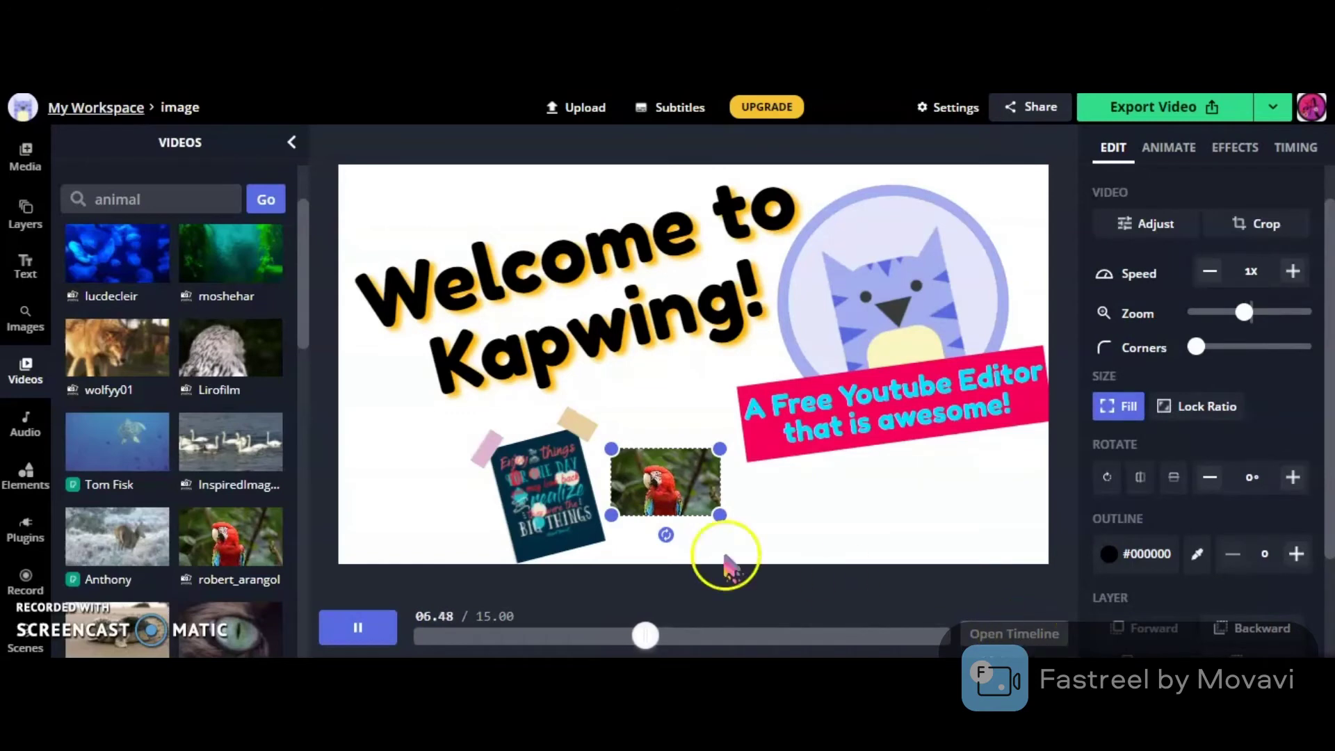
drag(721, 515, 785, 553)
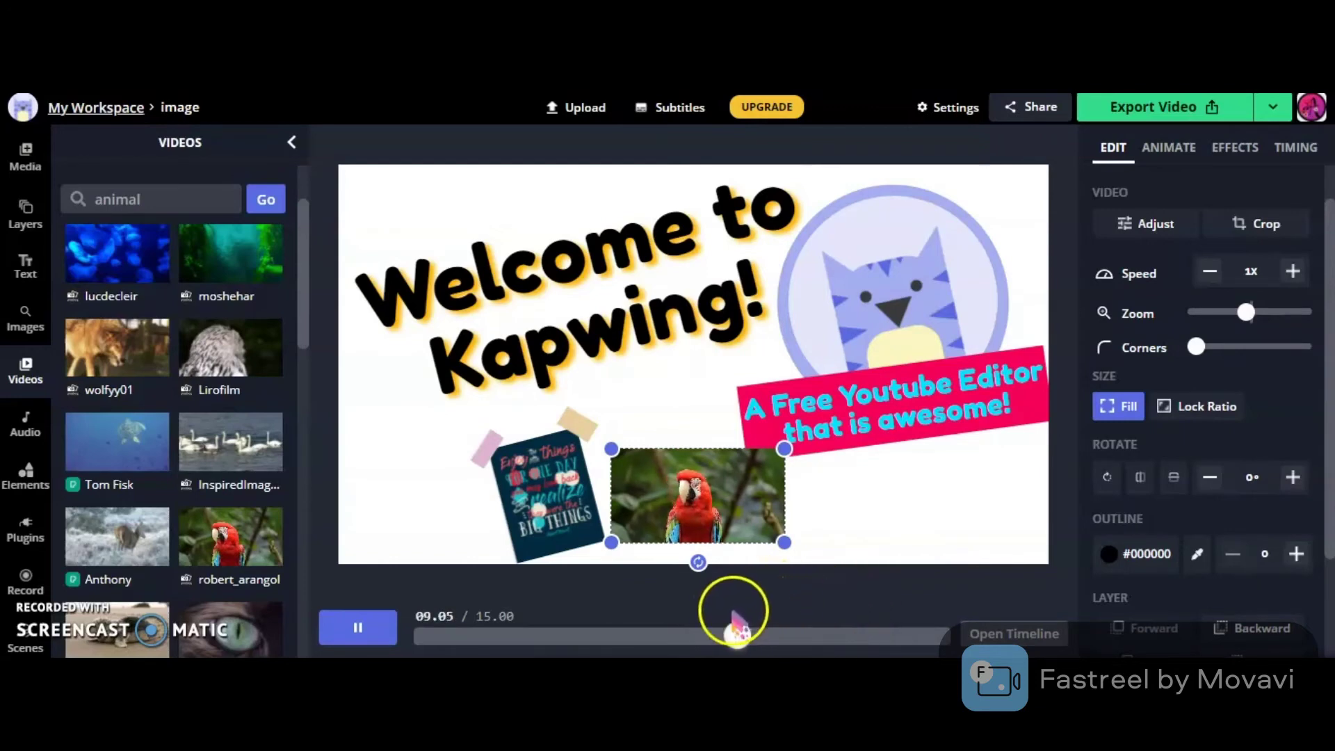
click(359, 628)
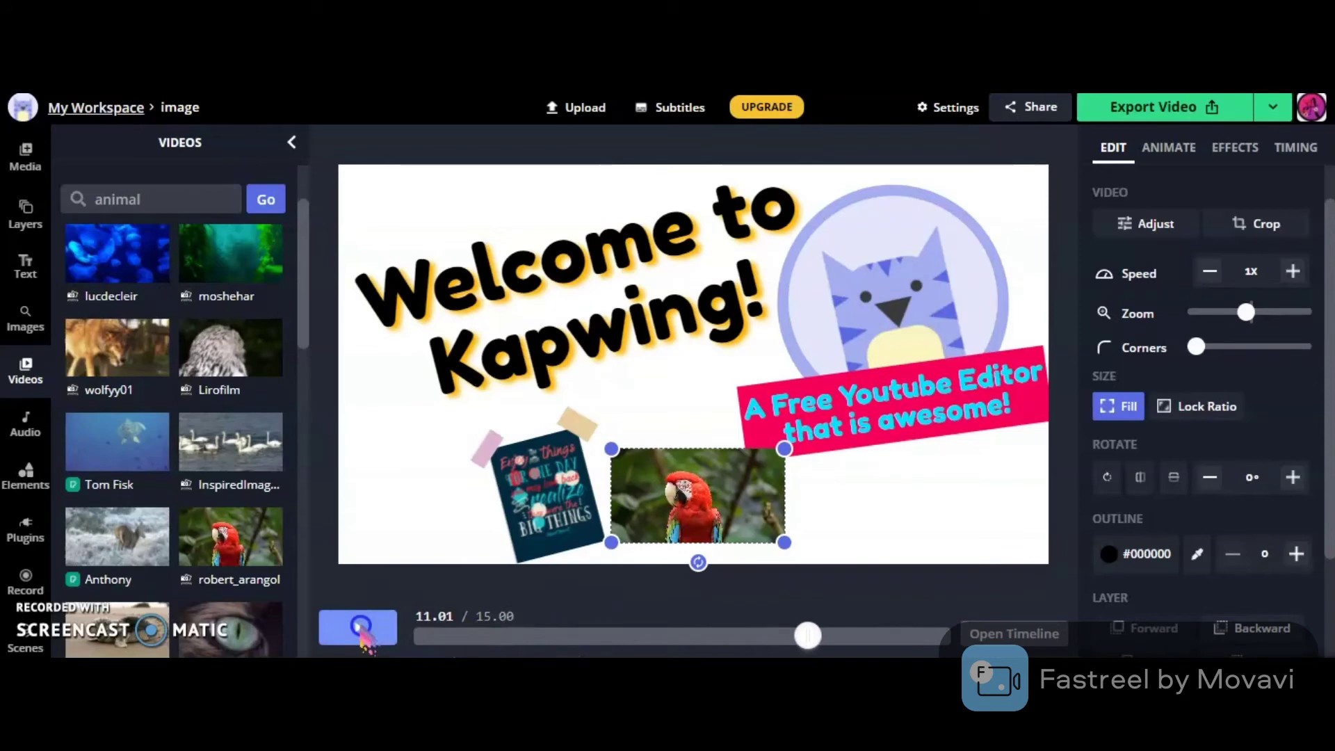
drag(724, 621, 411, 621)
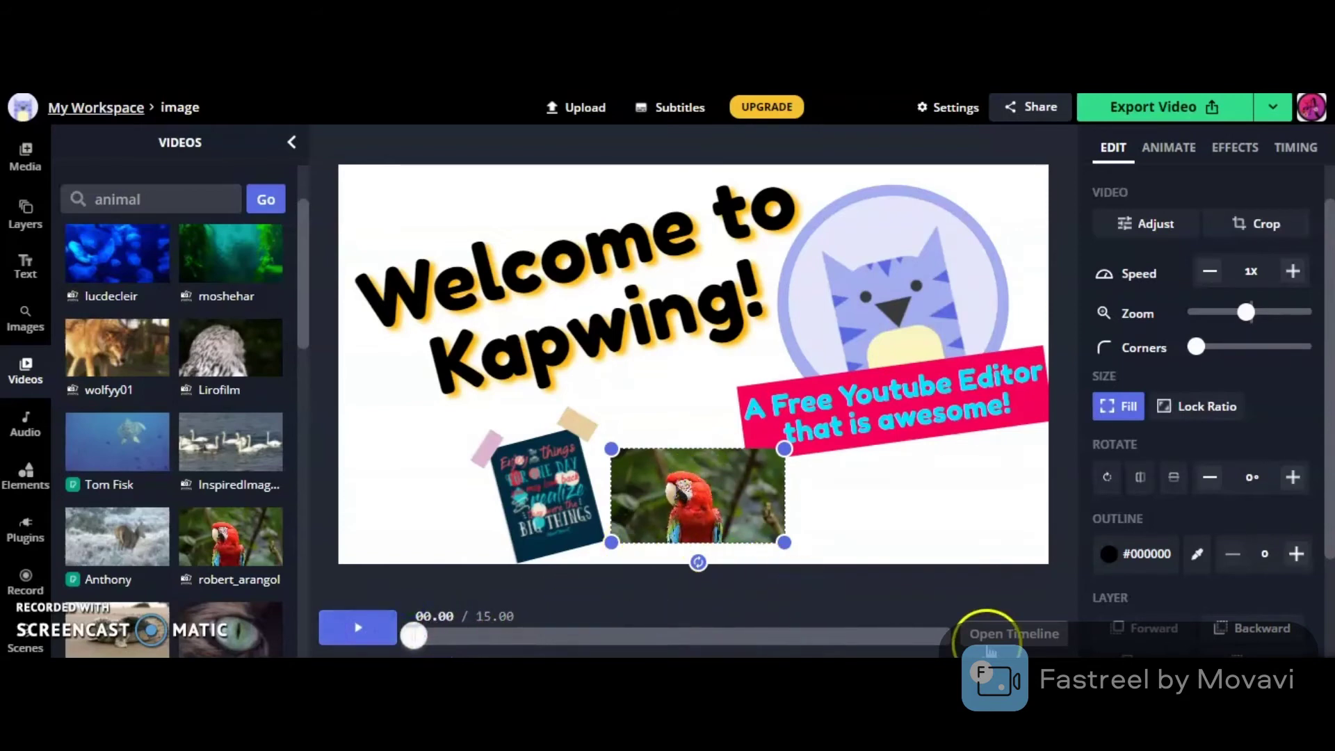
- Open the project's scenes overview
click(290, 146)
scroll(31, 383, down, 1)
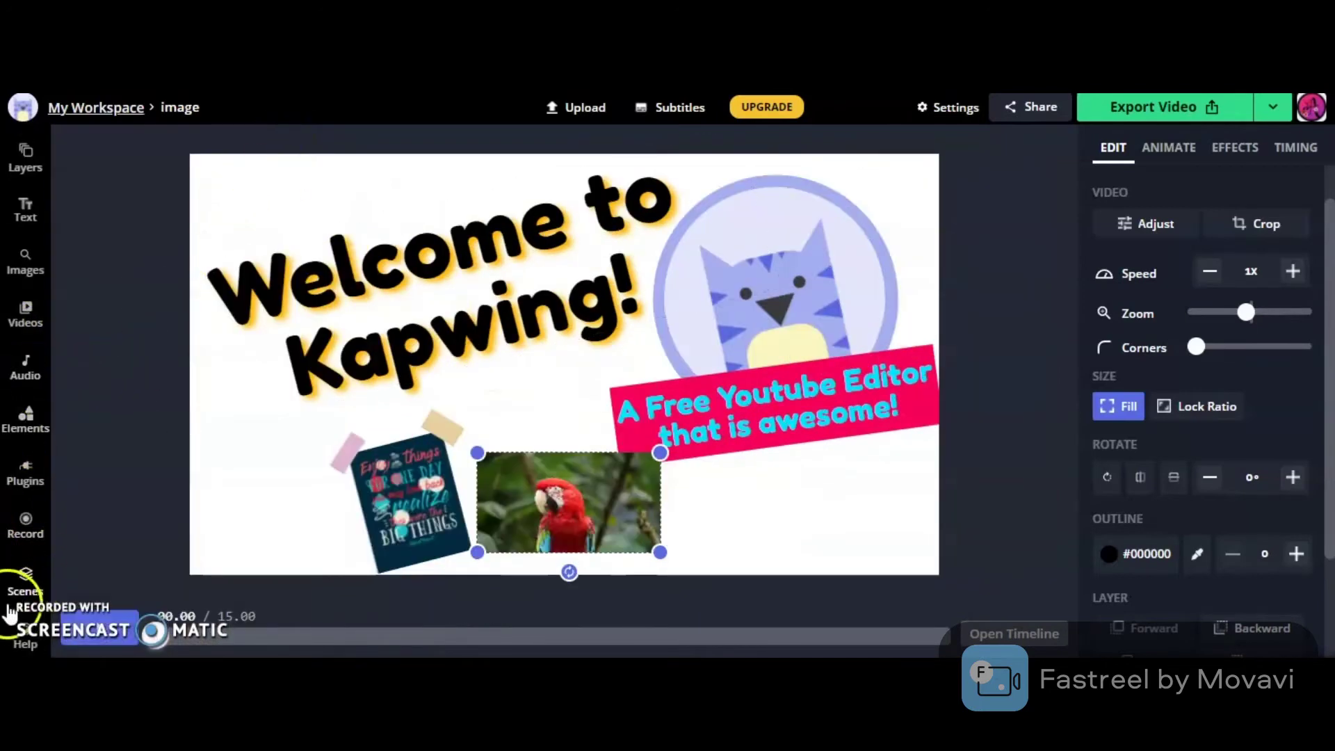
click(14, 583)
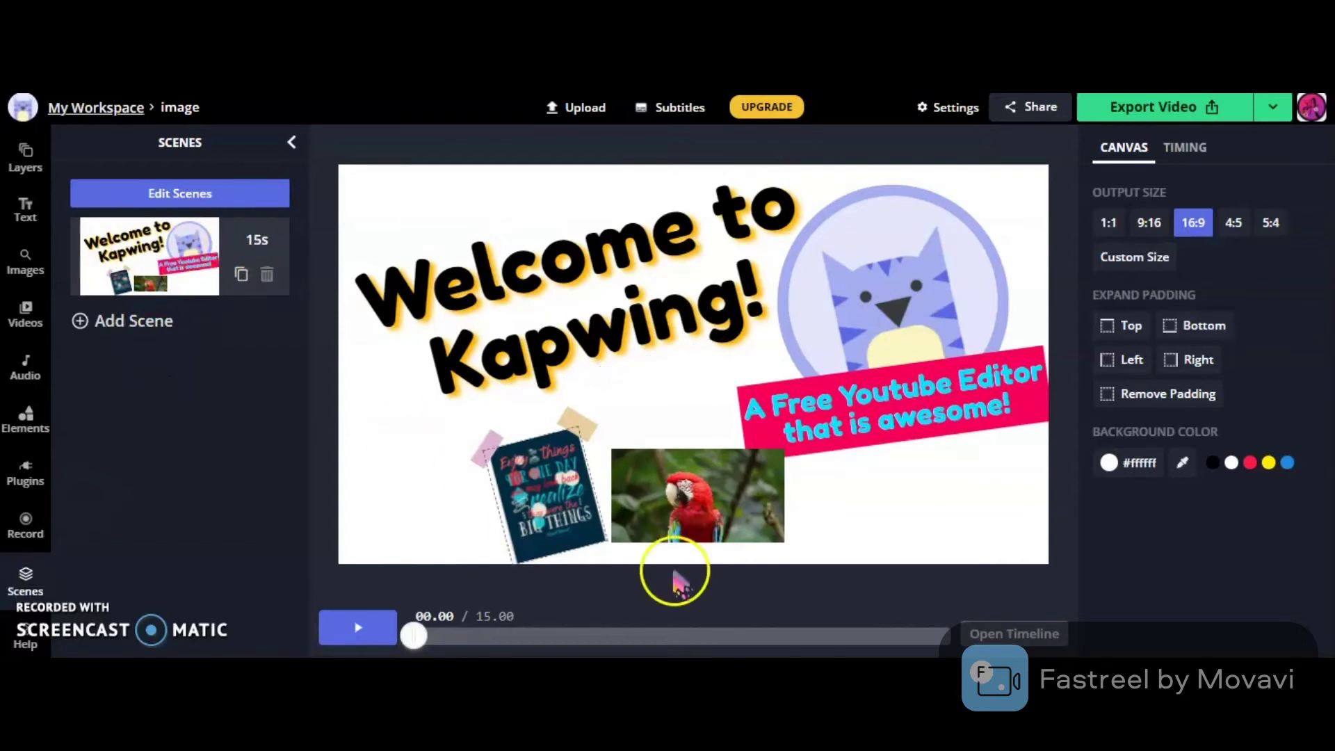
click(1012, 633)
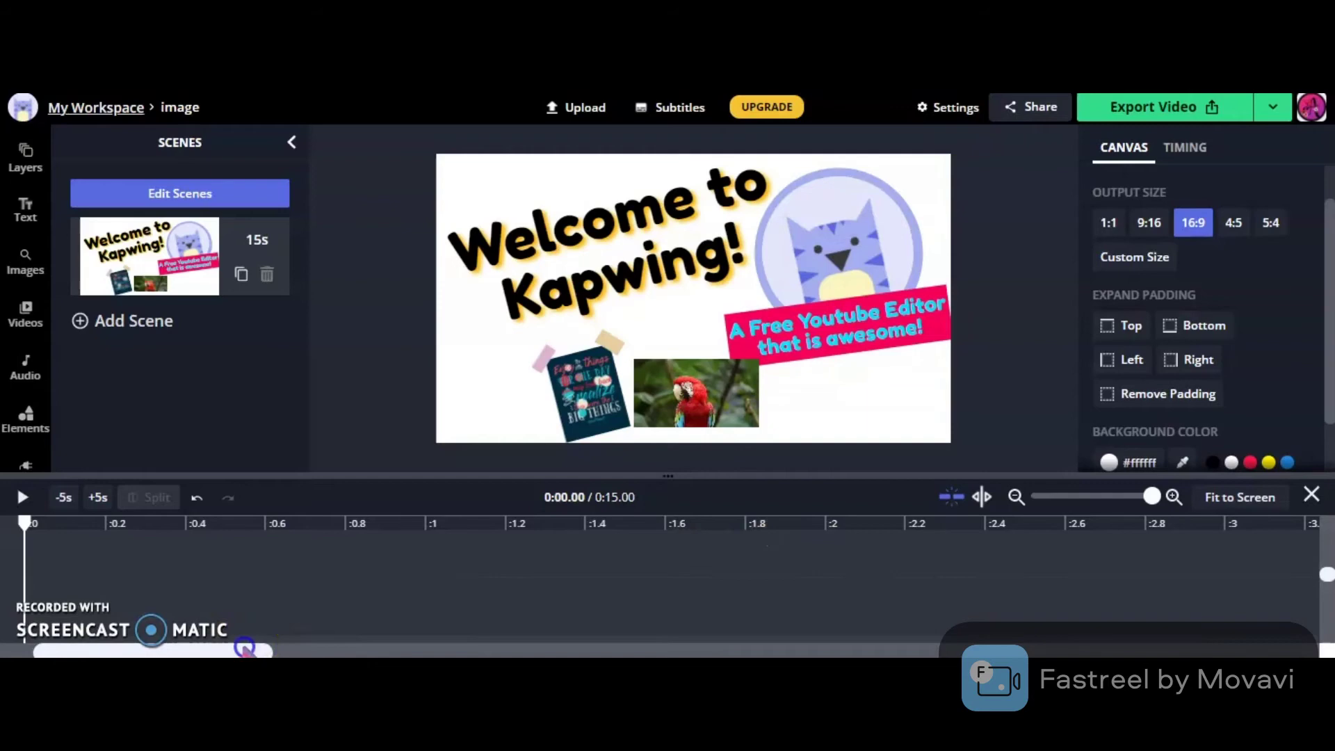
click(475, 337)
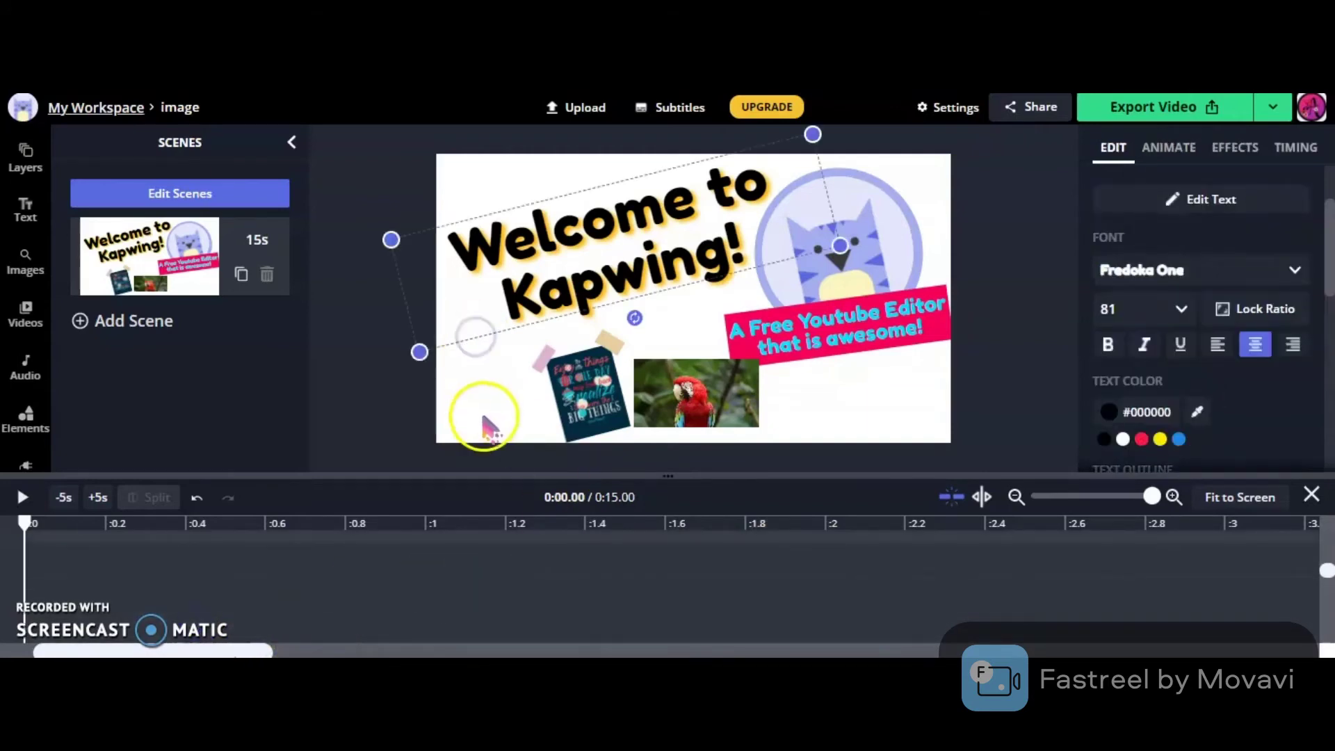
click(472, 368)
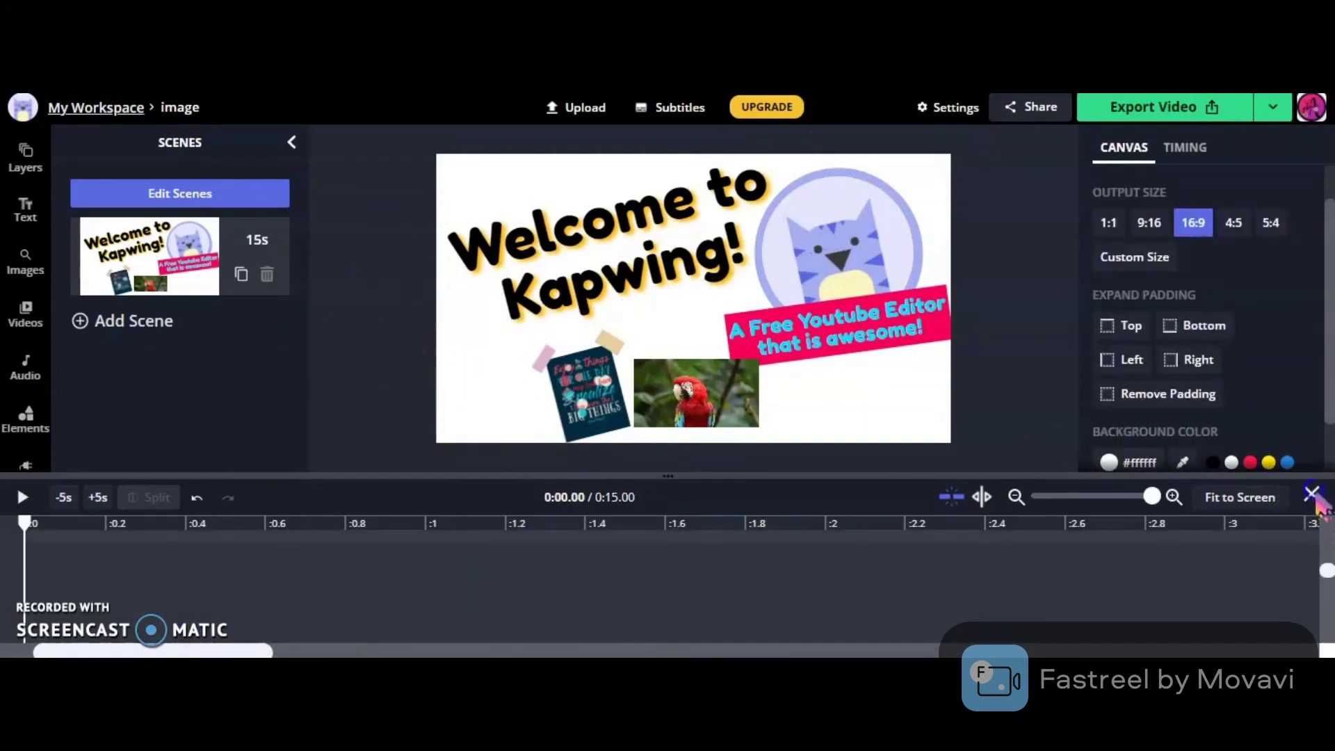
click(1312, 495)
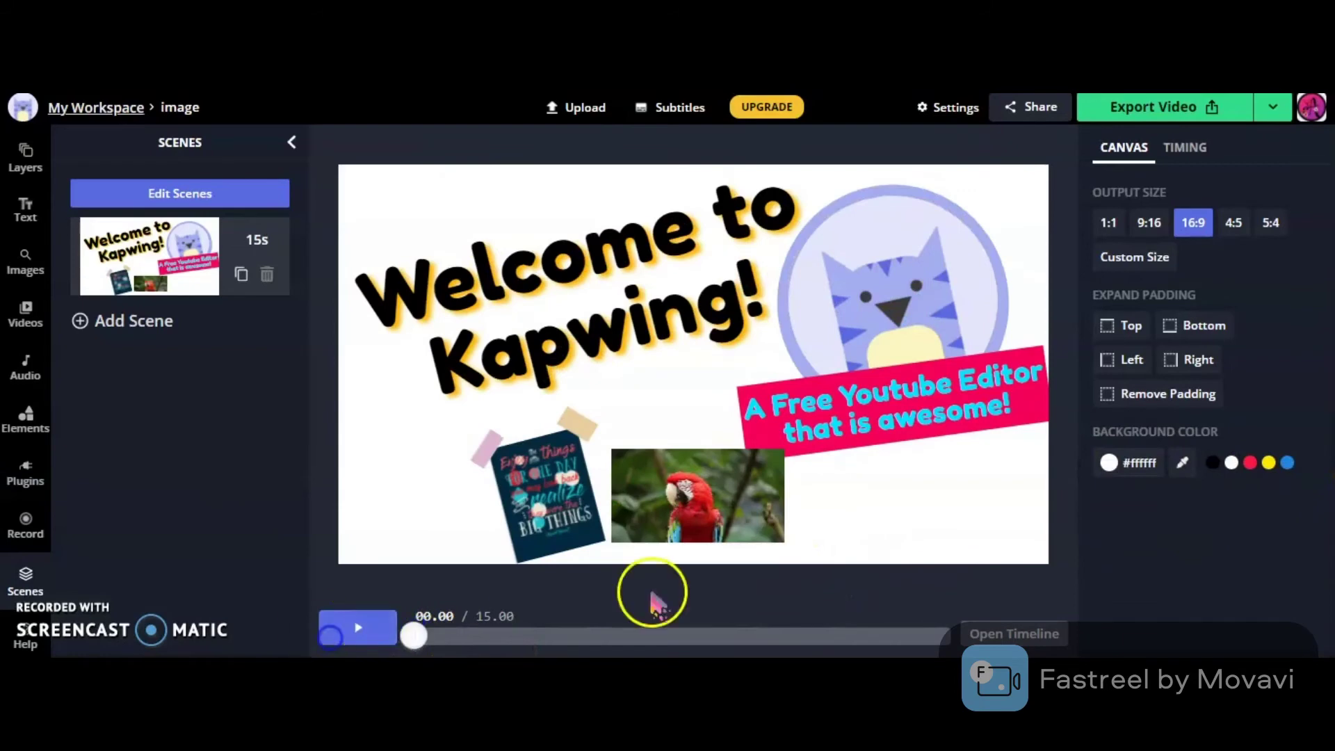
- Open the timeline and trim the end of the "Welcome to Kapwing!" text layer to 5 seconds
click(1048, 643)
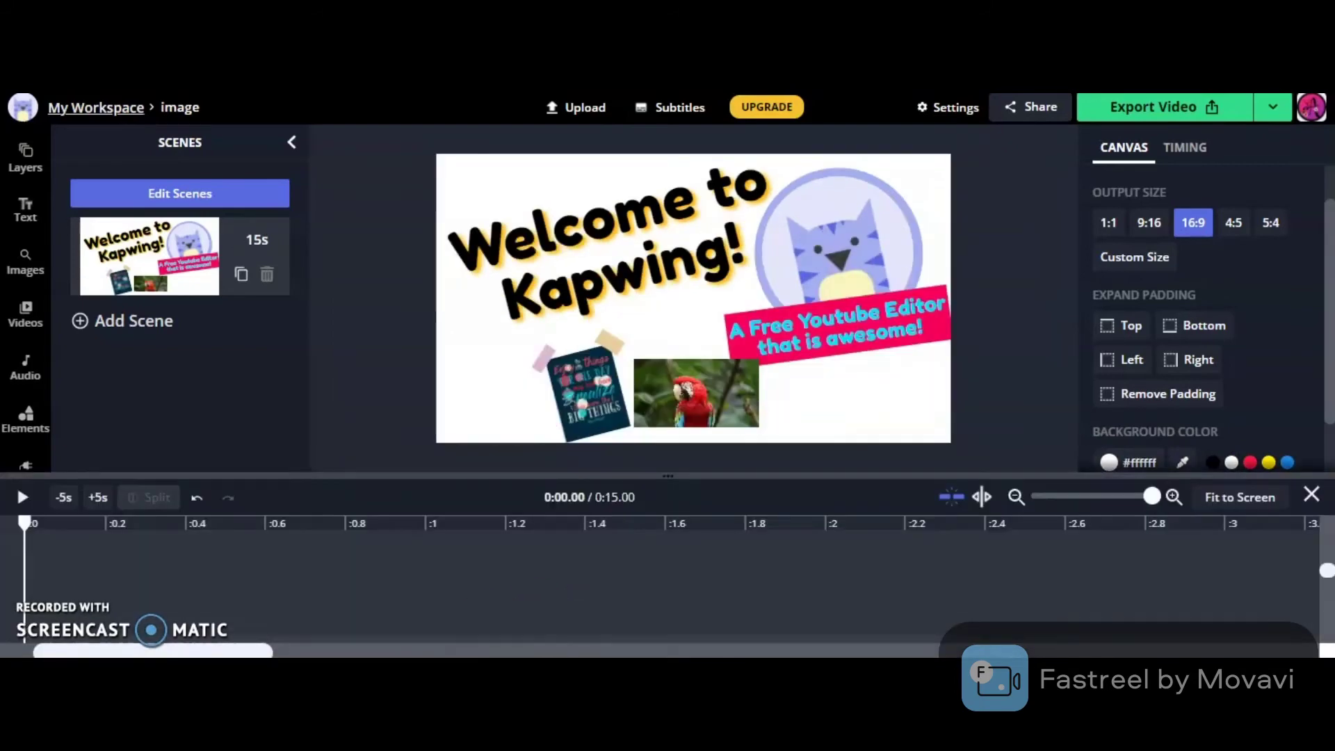
drag(223, 651, 124, 553)
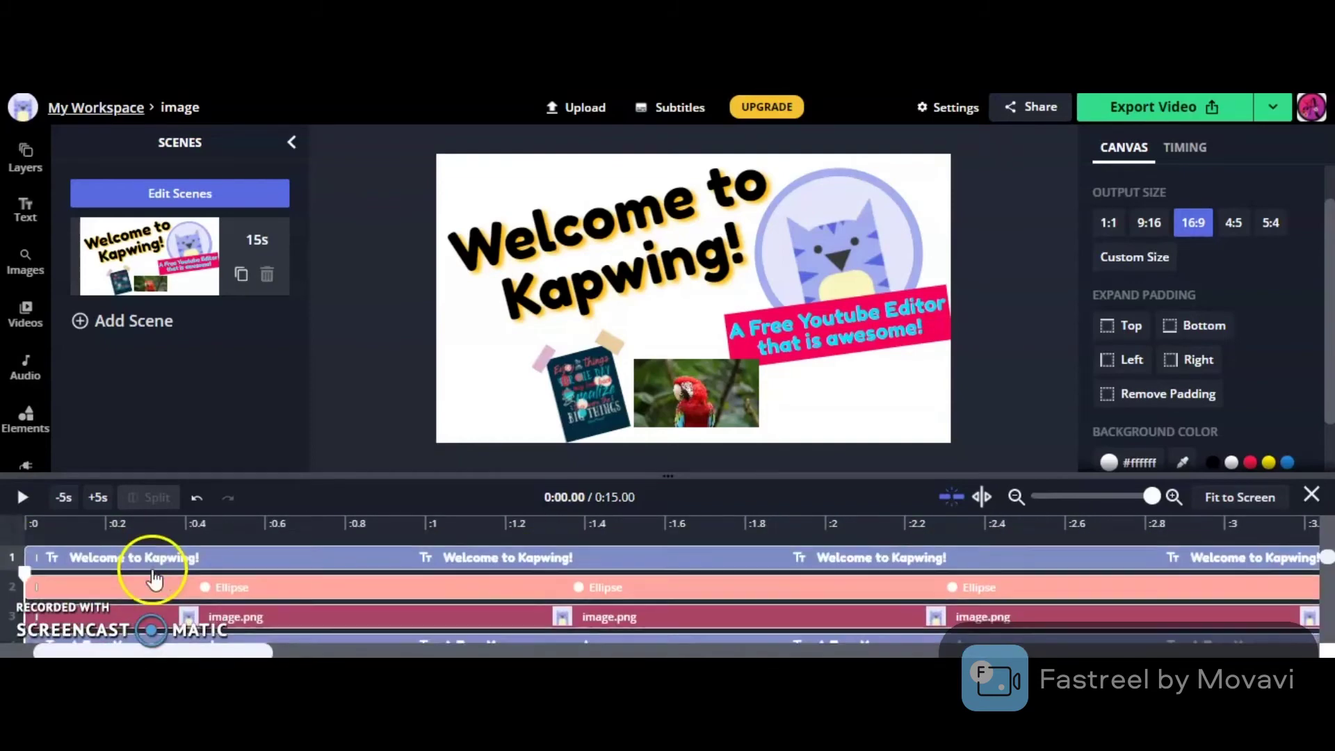
drag(186, 648, 1133, 617)
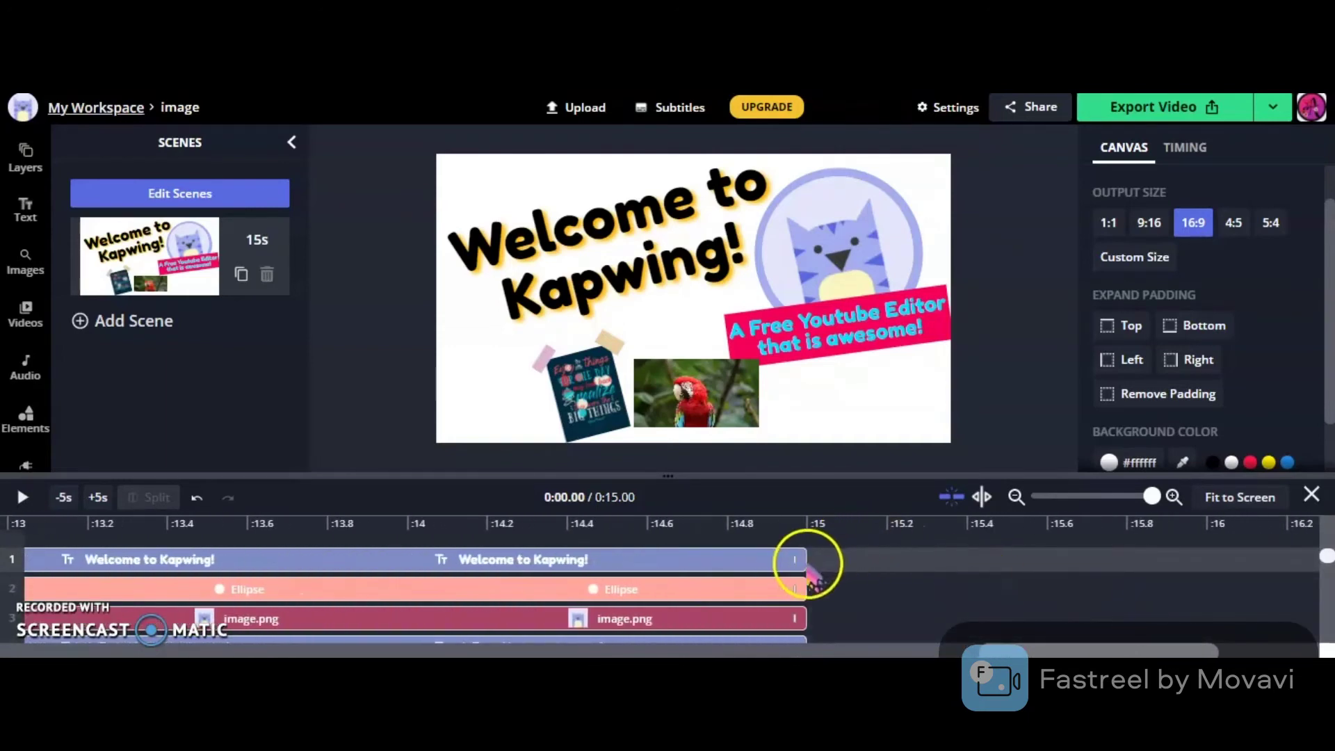
drag(795, 556, 8, 533)
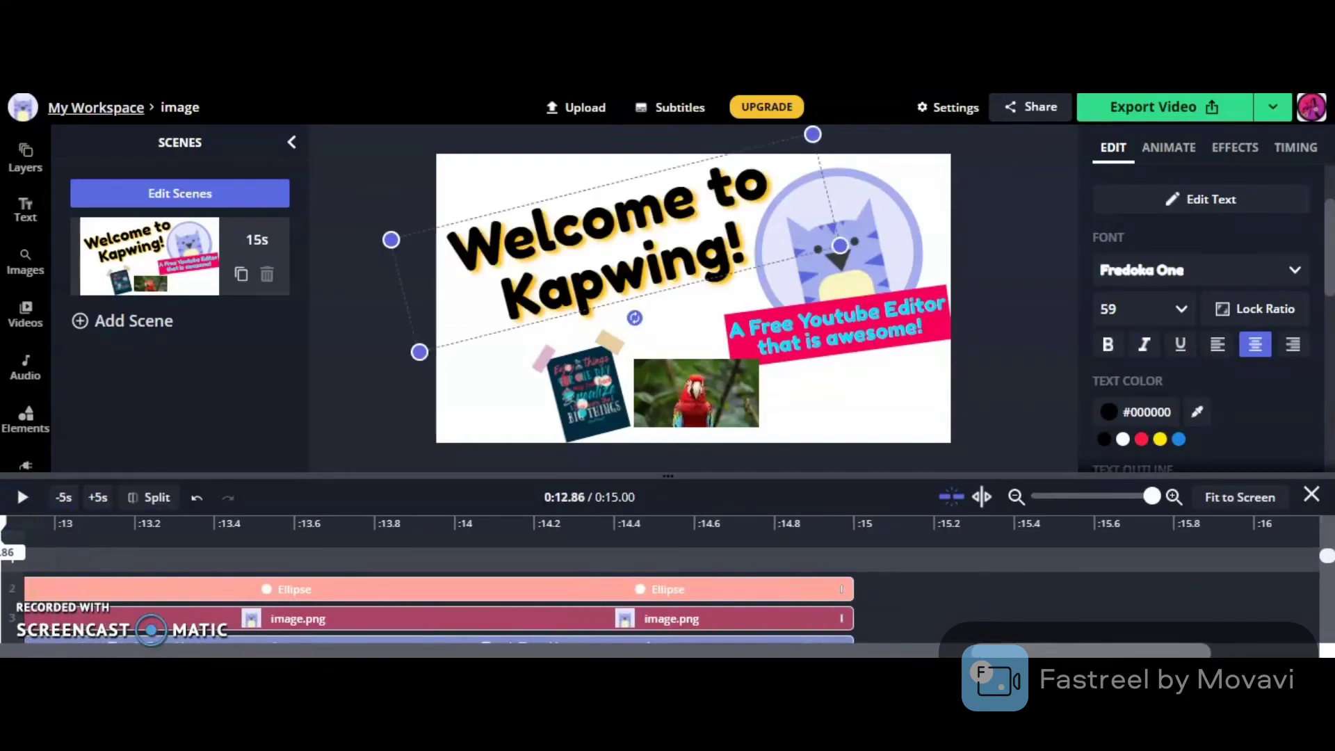
drag(28, 551, 31, 553)
drag(995, 650, 817, 633)
drag(1197, 561, 11, 548)
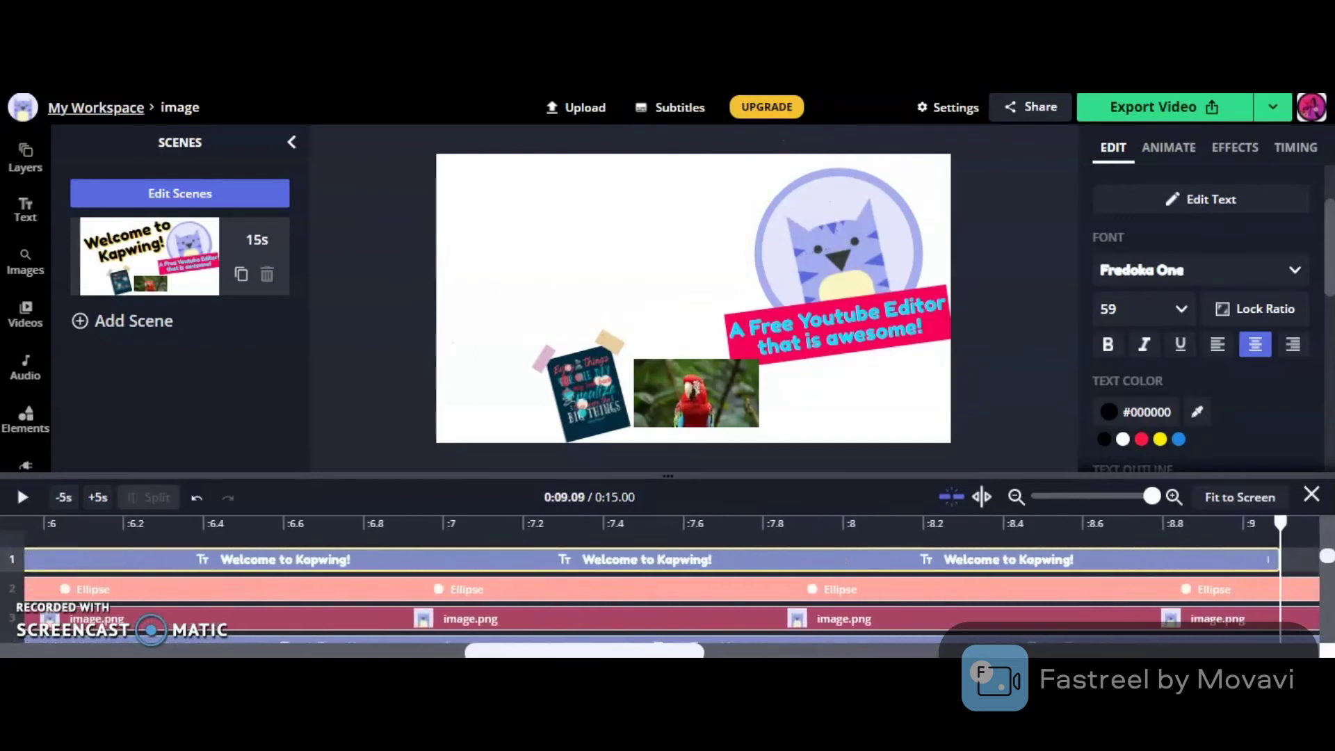
click(1229, 569)
drag(1265, 556, 34, 532)
drag(691, 649, 480, 649)
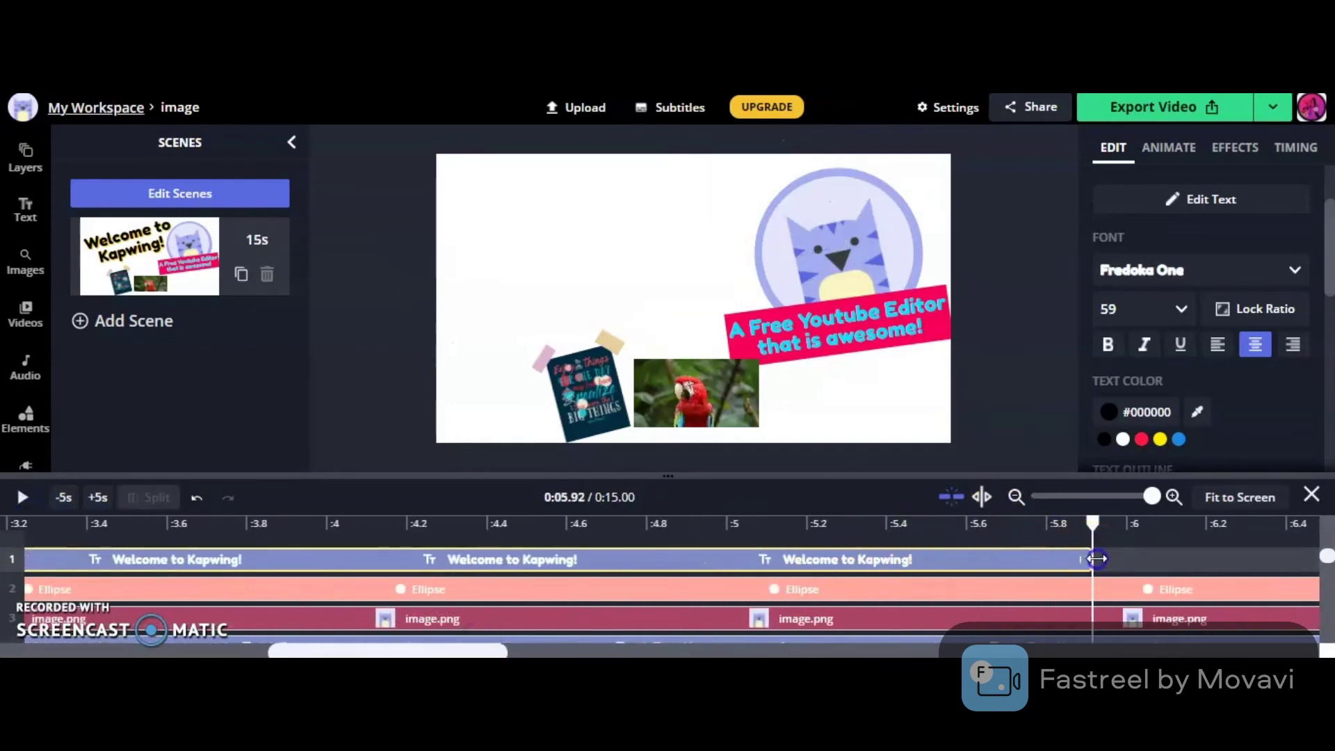
click(777, 528)
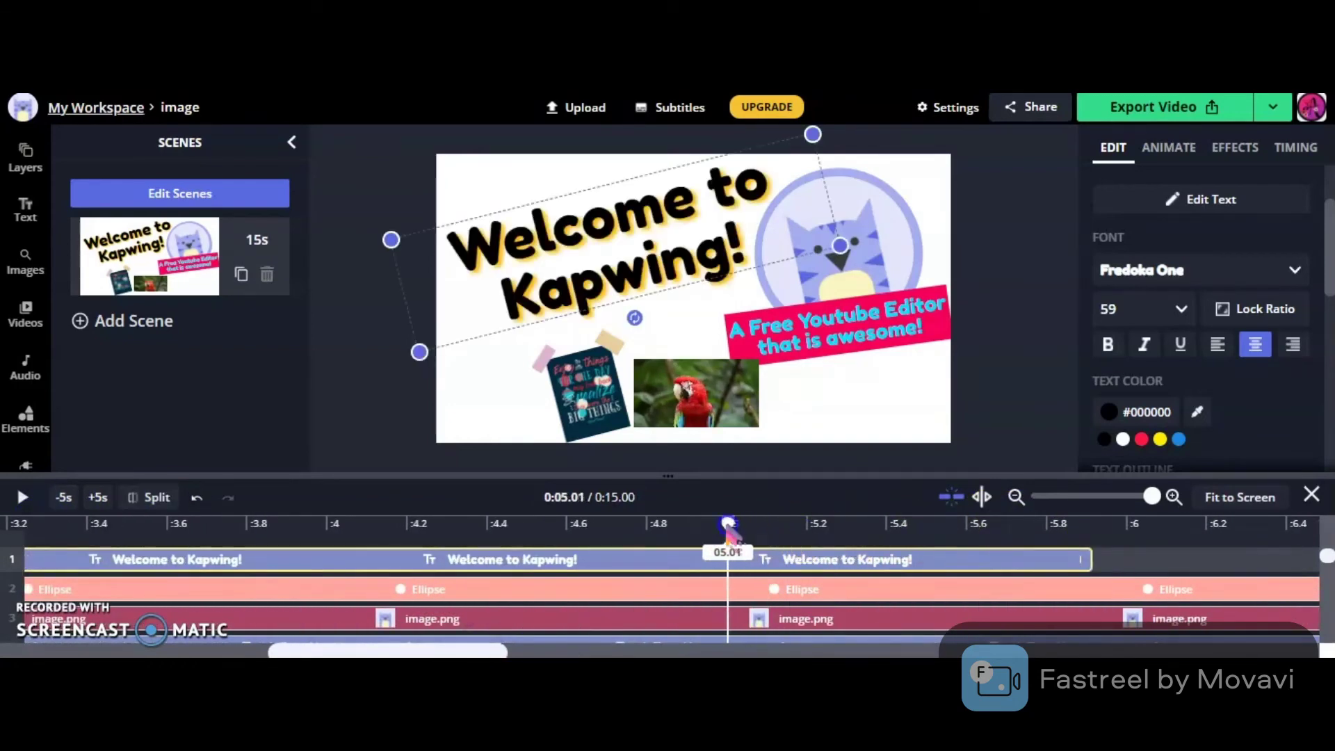
drag(1085, 557, 721, 549)
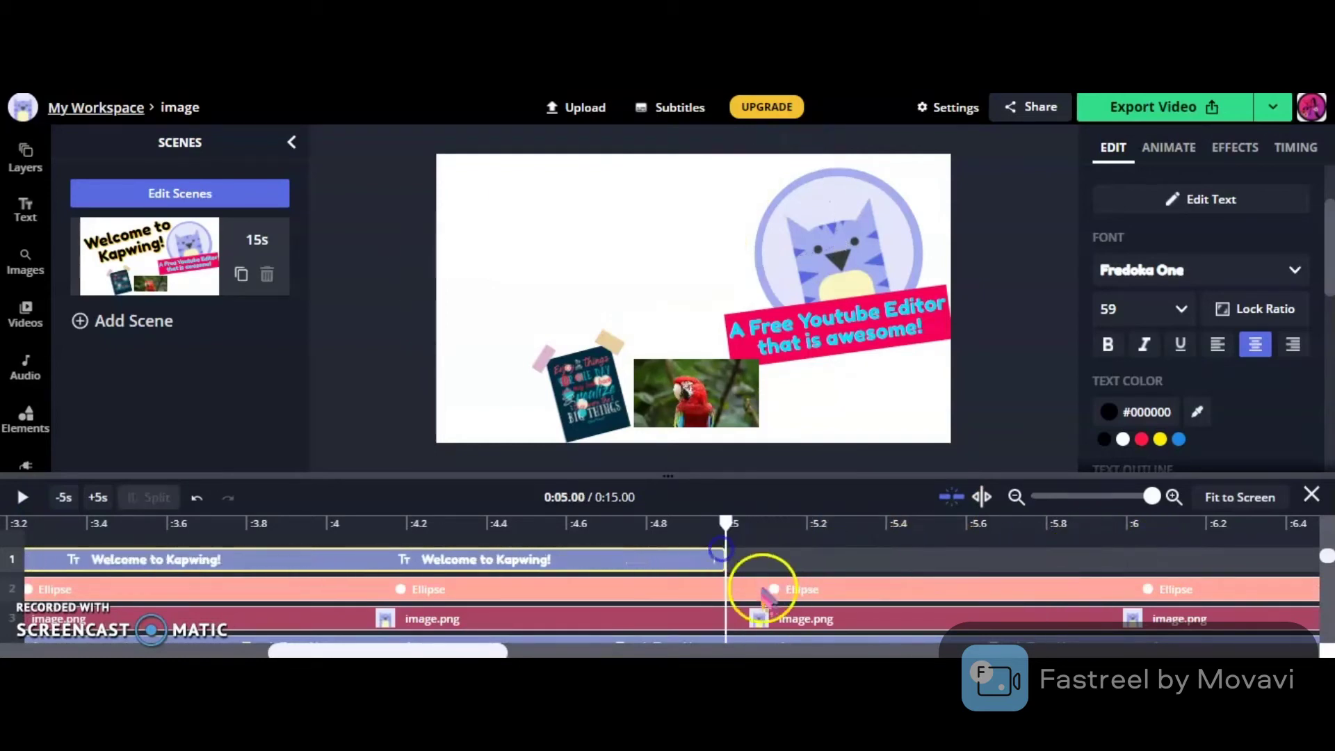
- Select the ellipse layer in the timeline and look through the layer tracks below the title
click(903, 586)
drag(904, 585, 710, 591)
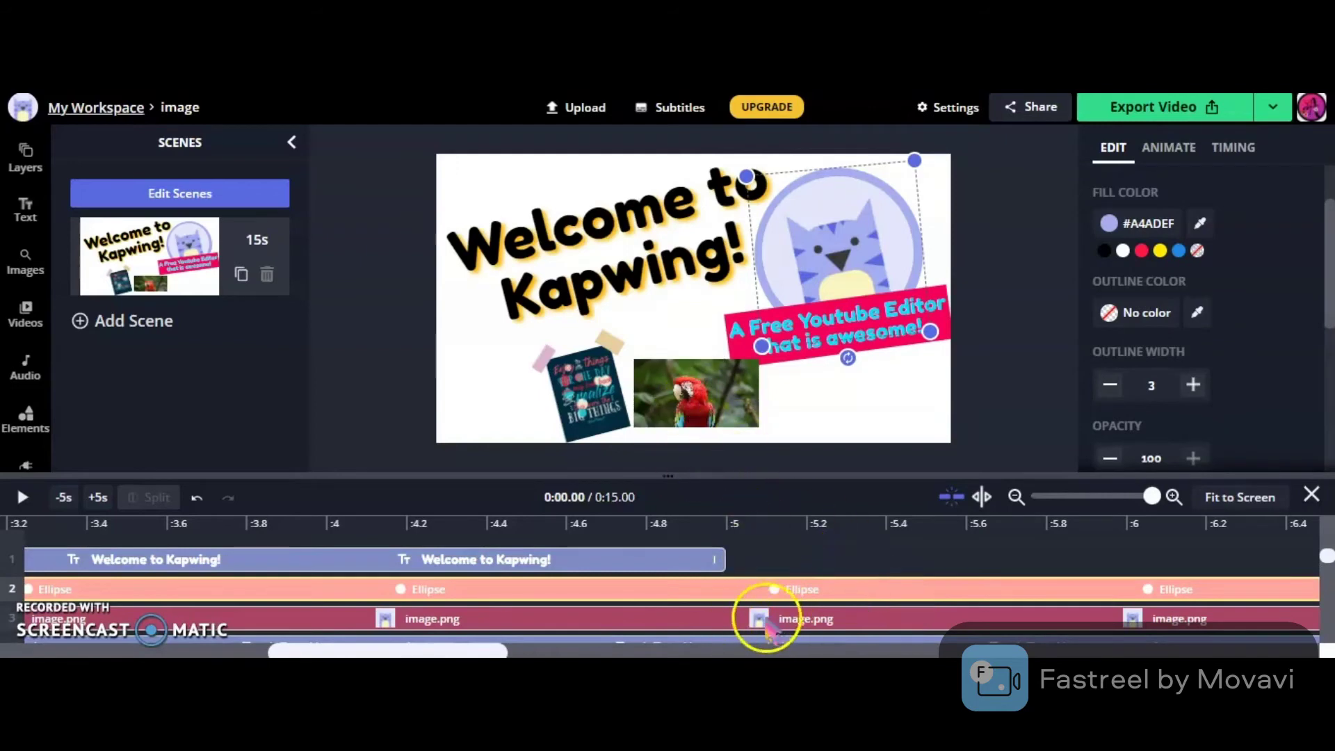
scroll(779, 616, down, 4)
scroll(799, 601, up, 4)
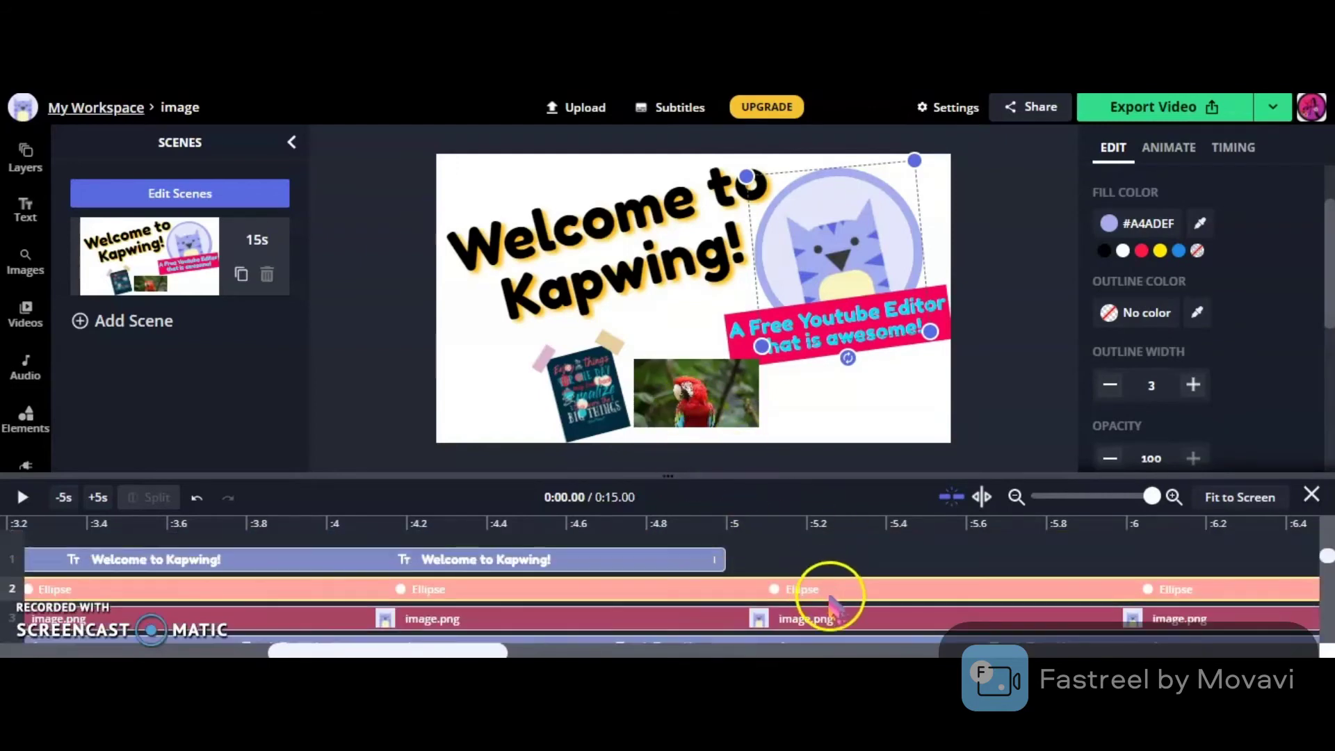
- Close the timeline with the preview rewound to its start and open the help options
click(1312, 494)
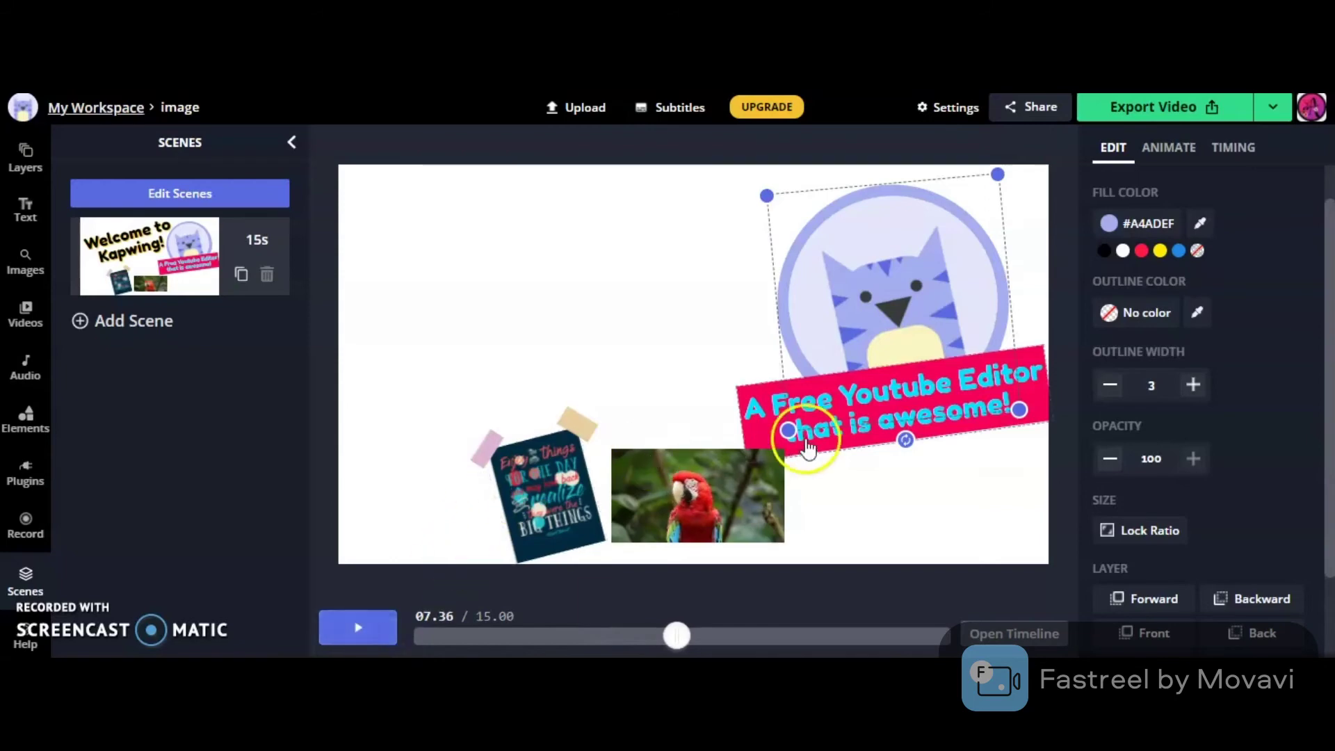
drag(664, 643, 348, 590)
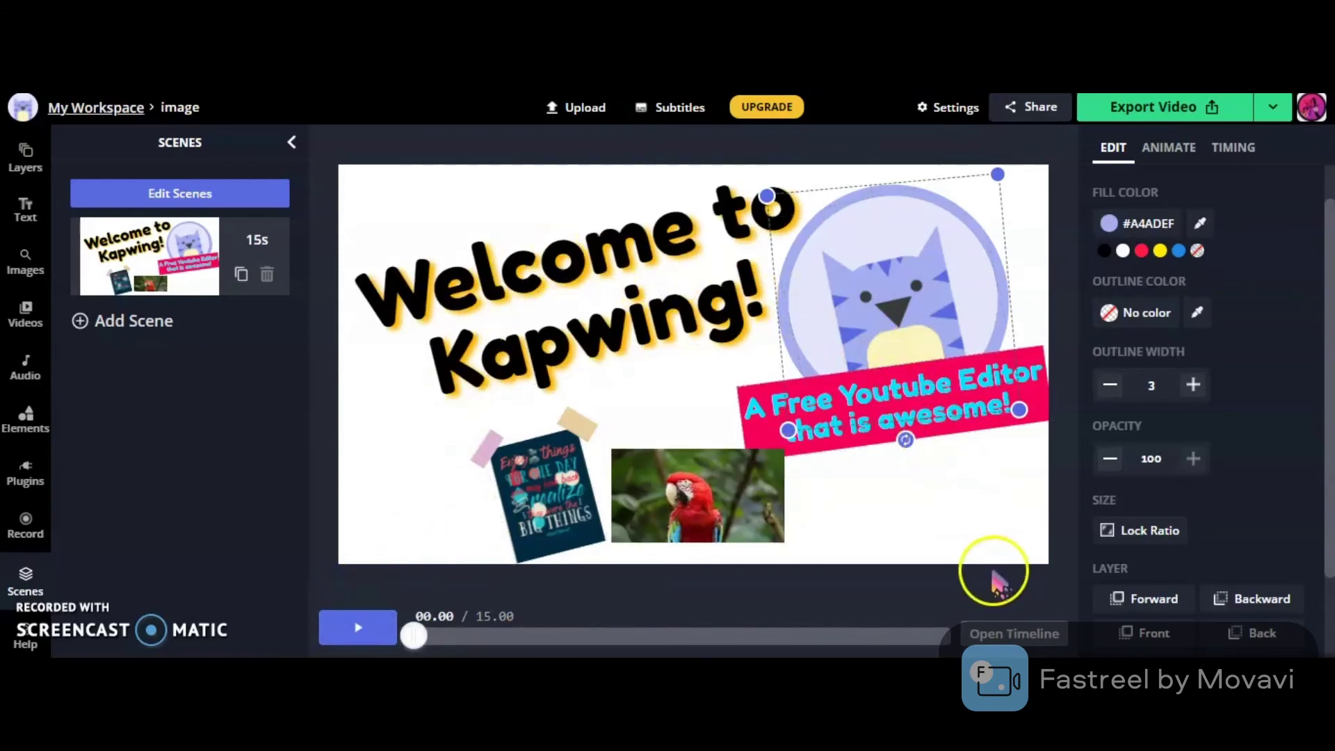
click(28, 640)
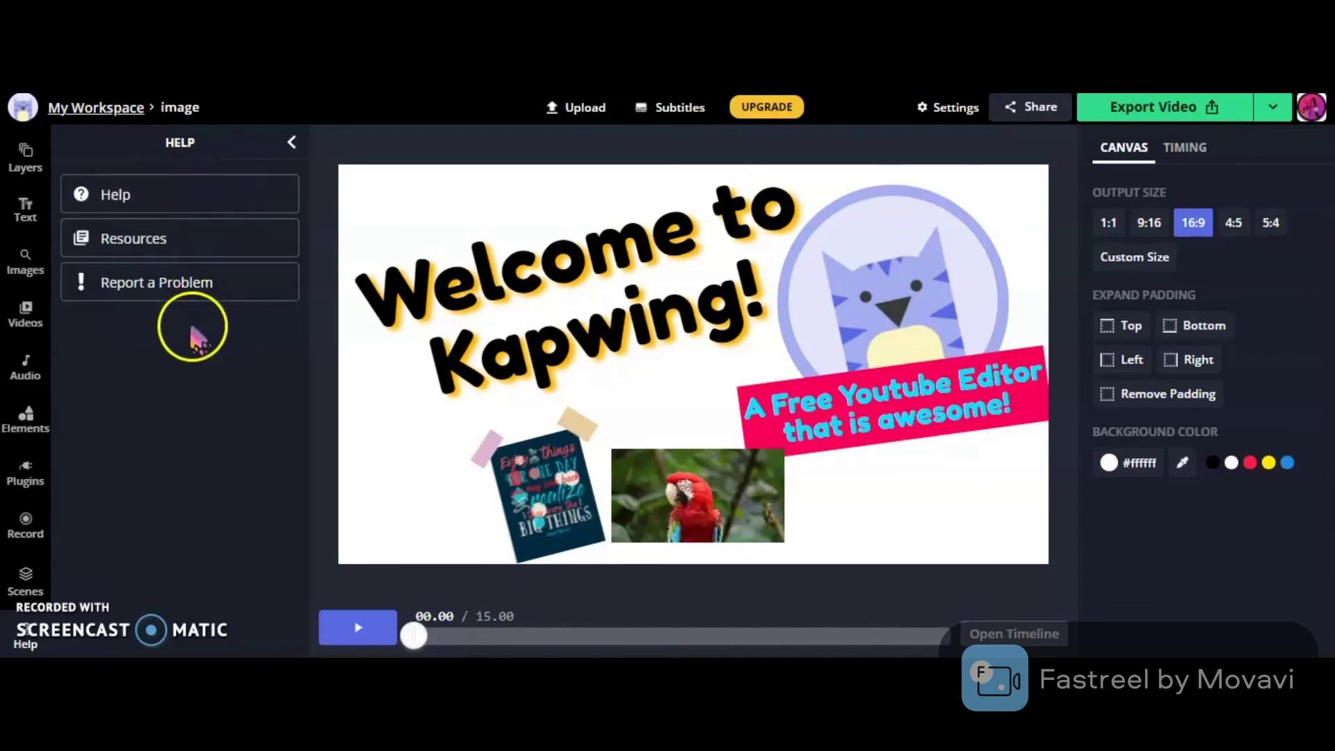
- Look through the recording options and the list of available plugins
click(31, 532)
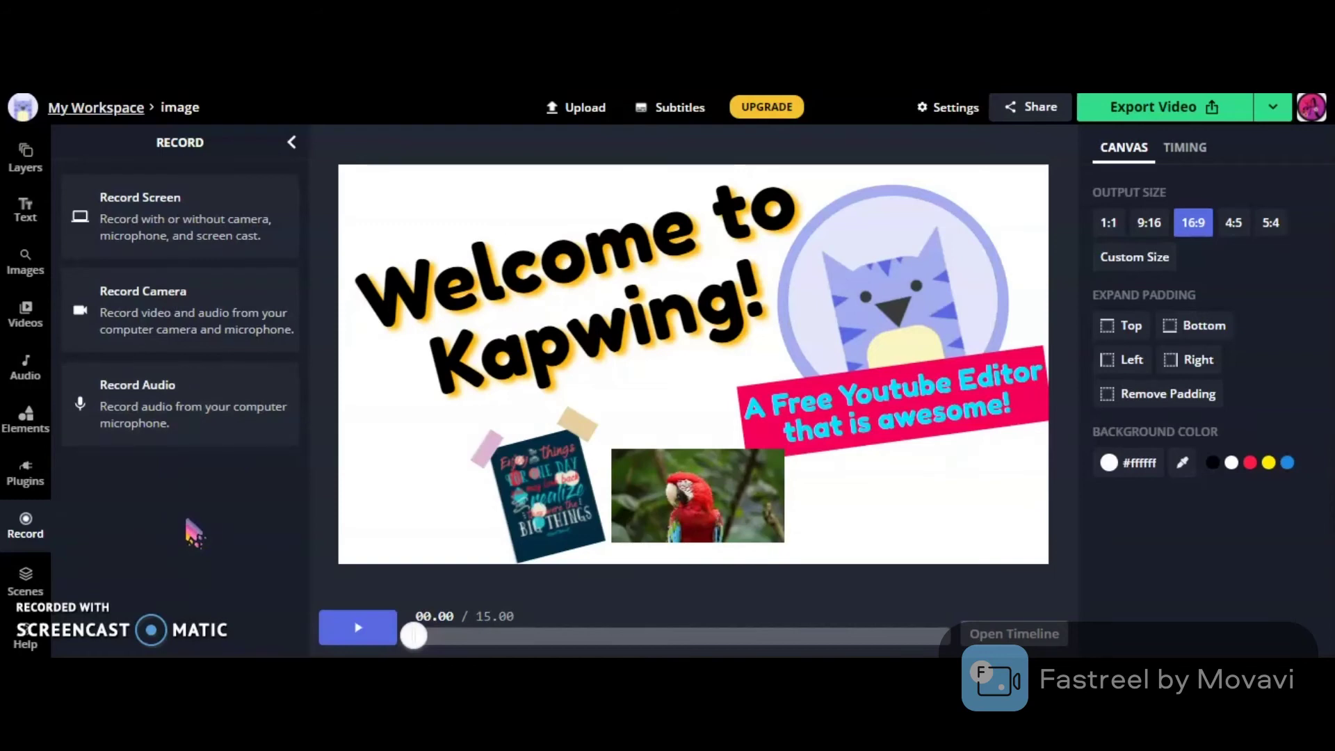
click(20, 480)
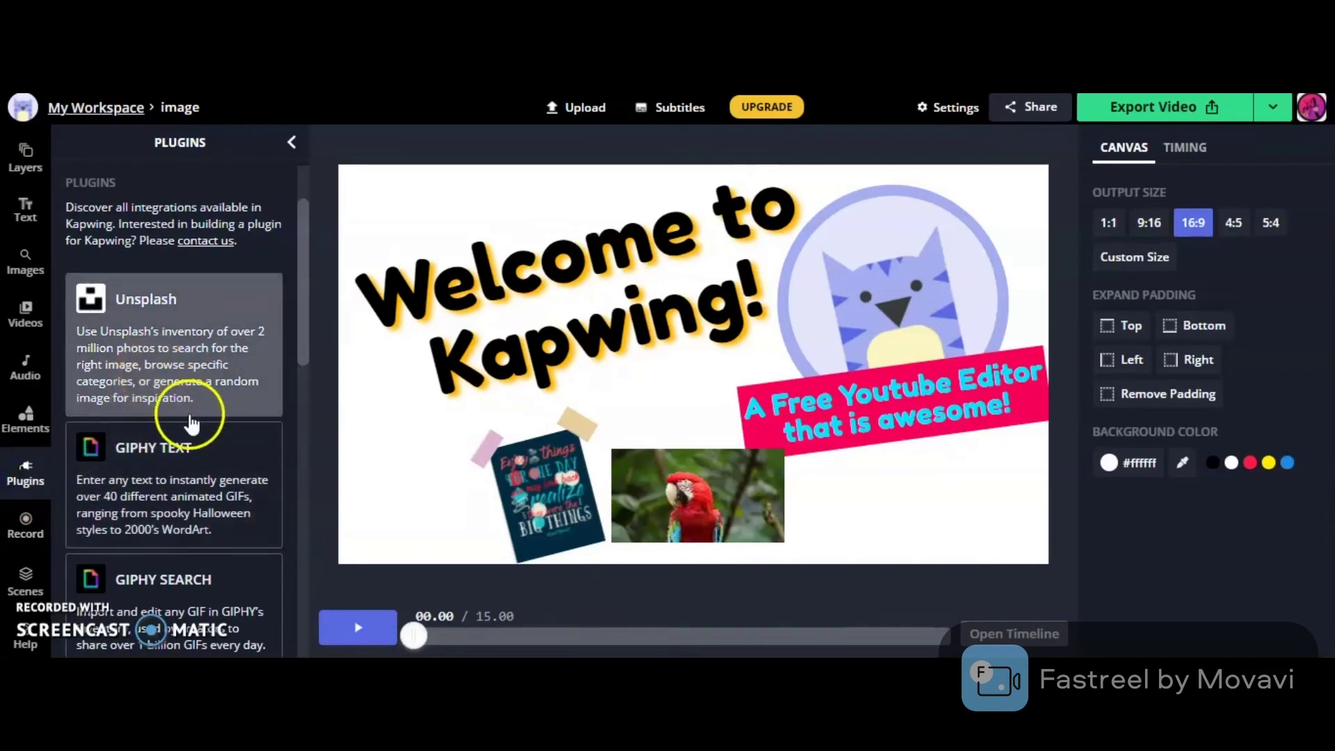
scroll(201, 495, down, 4)
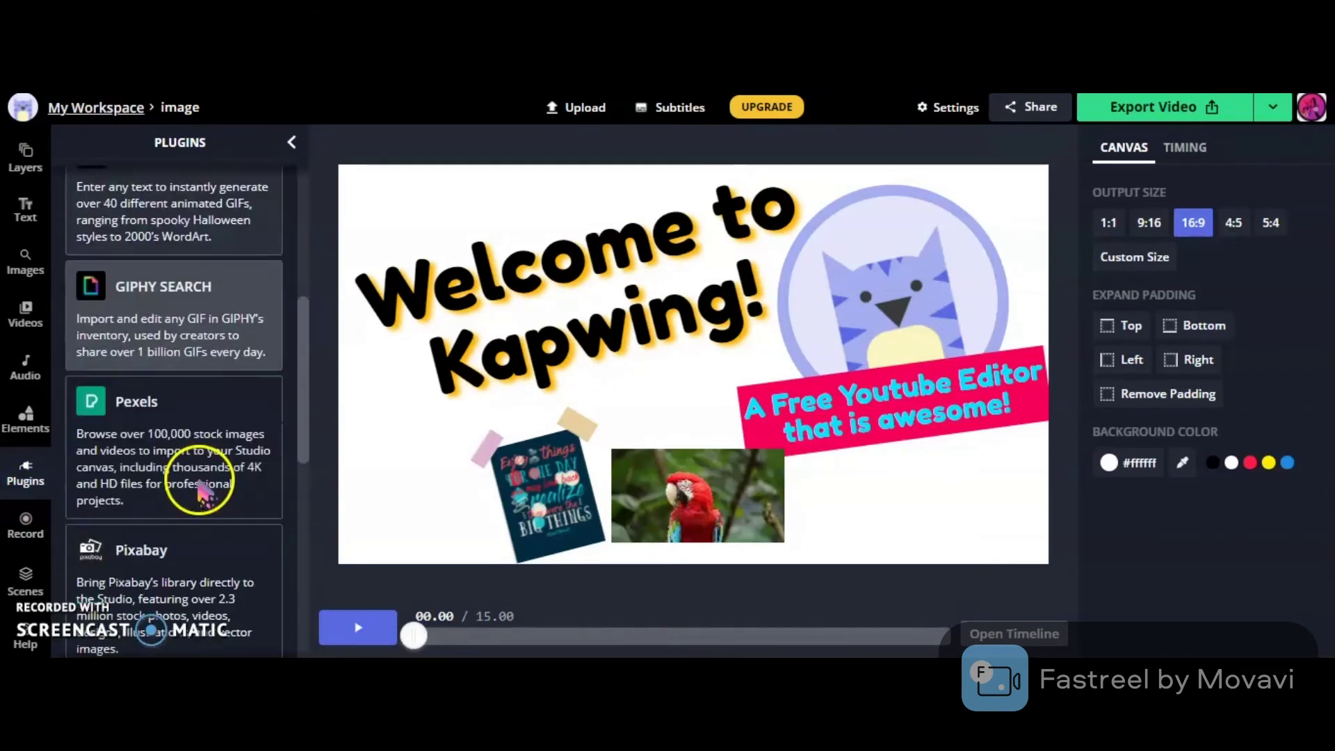
scroll(207, 496, down, 4)
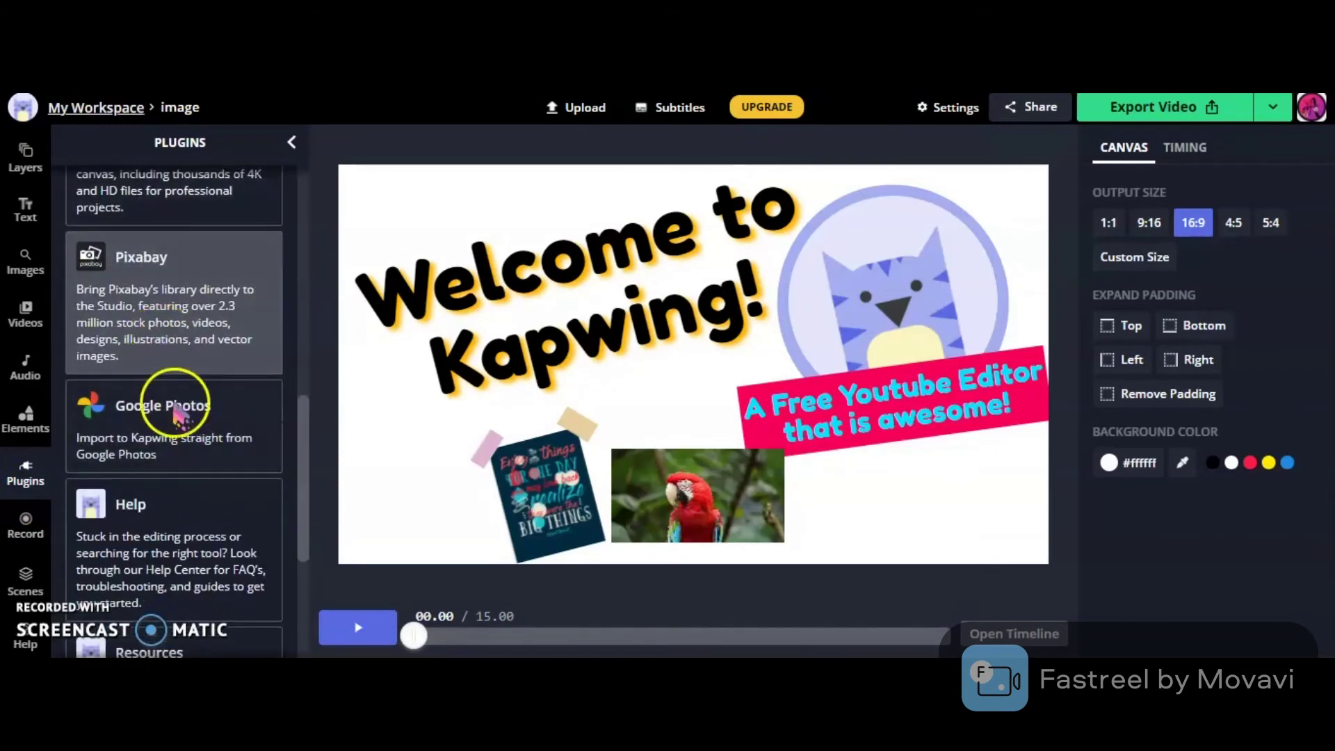
scroll(179, 492, up, 5)
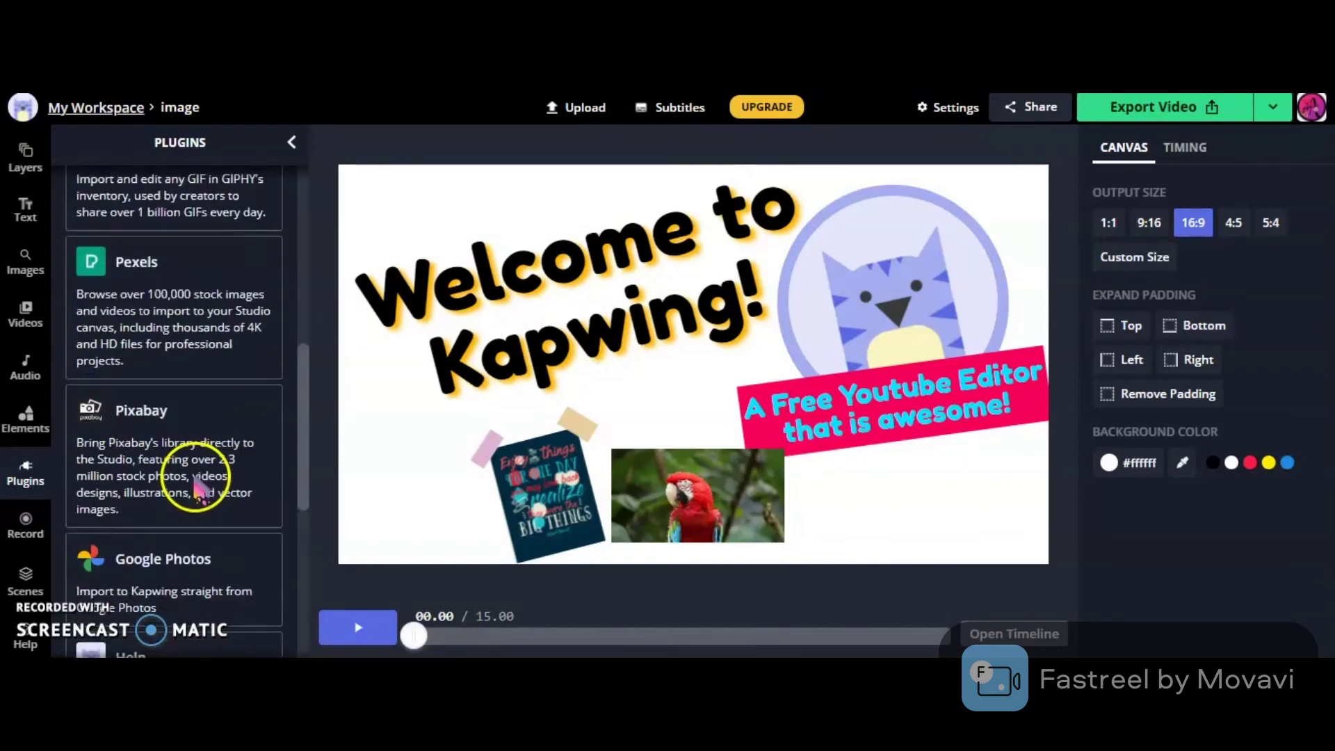
scroll(174, 361, up, 4)
- Generate animated "parrots" text with the GIPHY TEXT plugin and add the purple spooky lettering with black outline to the canvas
click(212, 452)
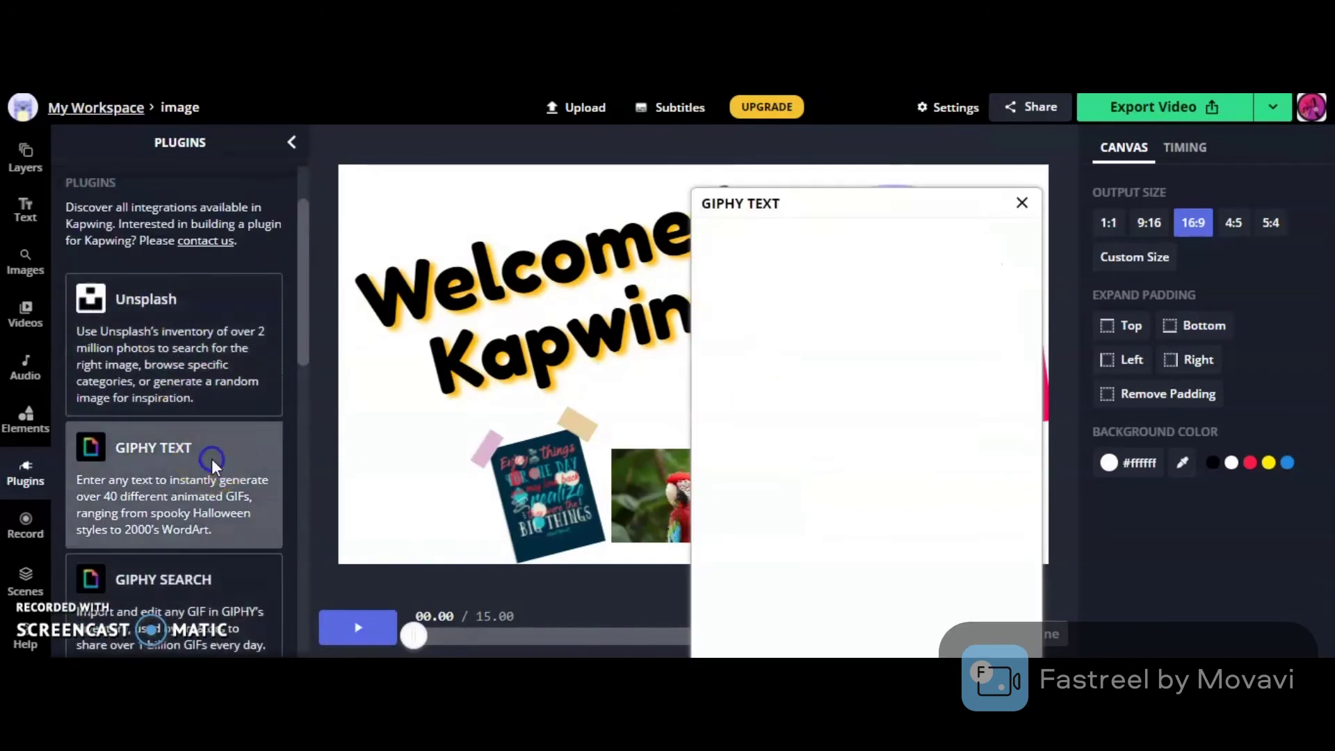
click(861, 306)
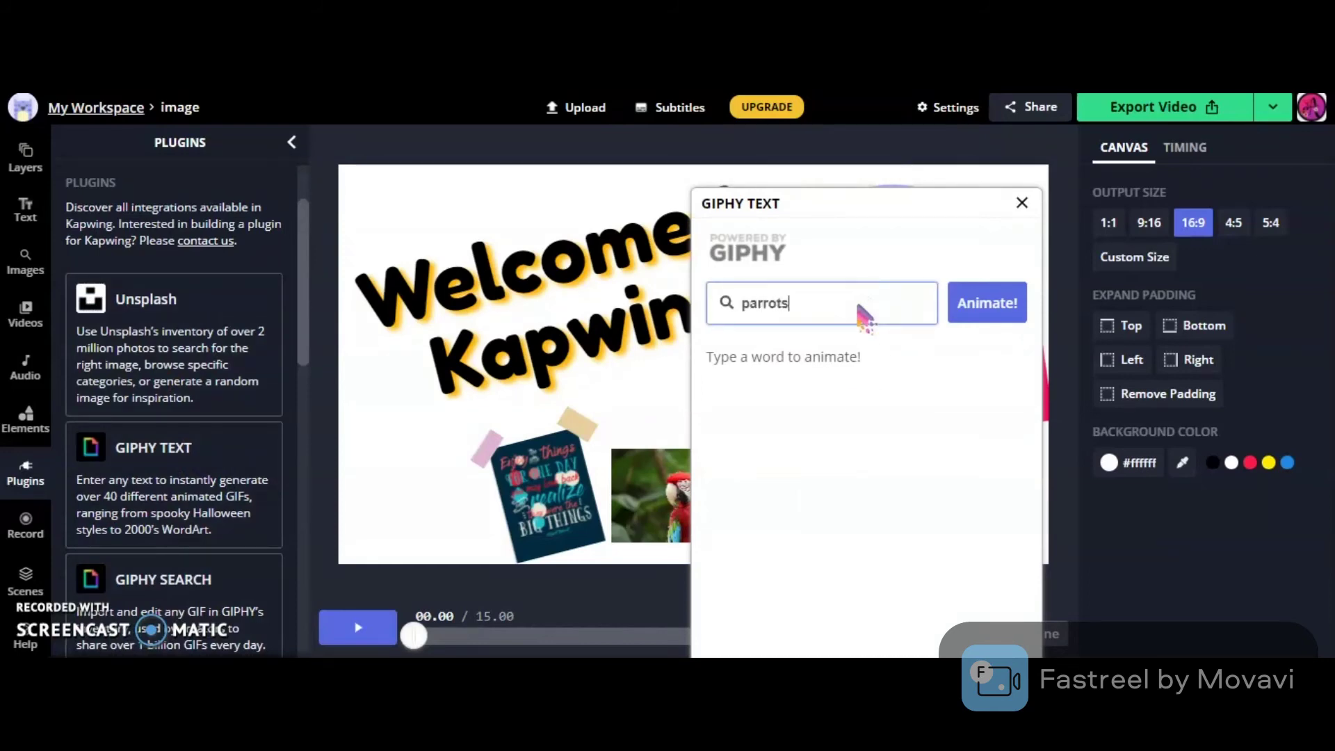
key(Return)
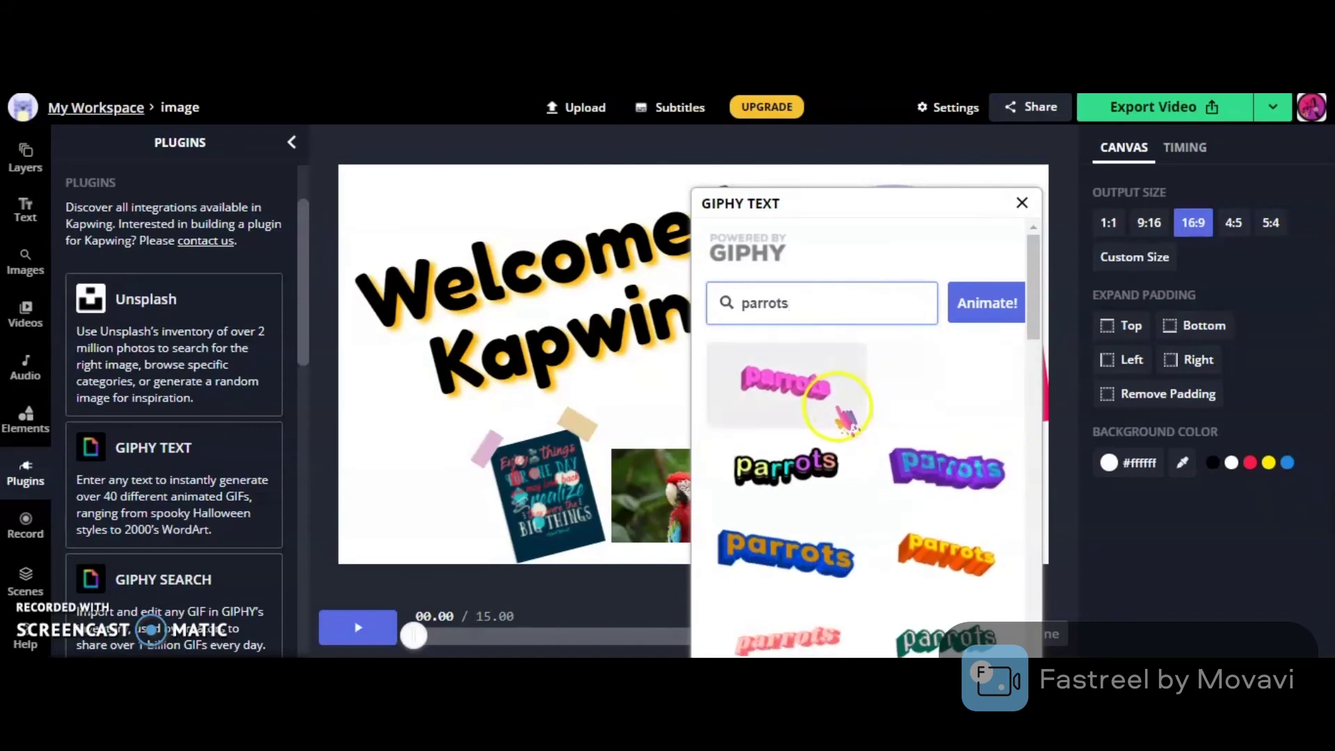
scroll(855, 414, down, 4)
scroll(831, 402, down, 5)
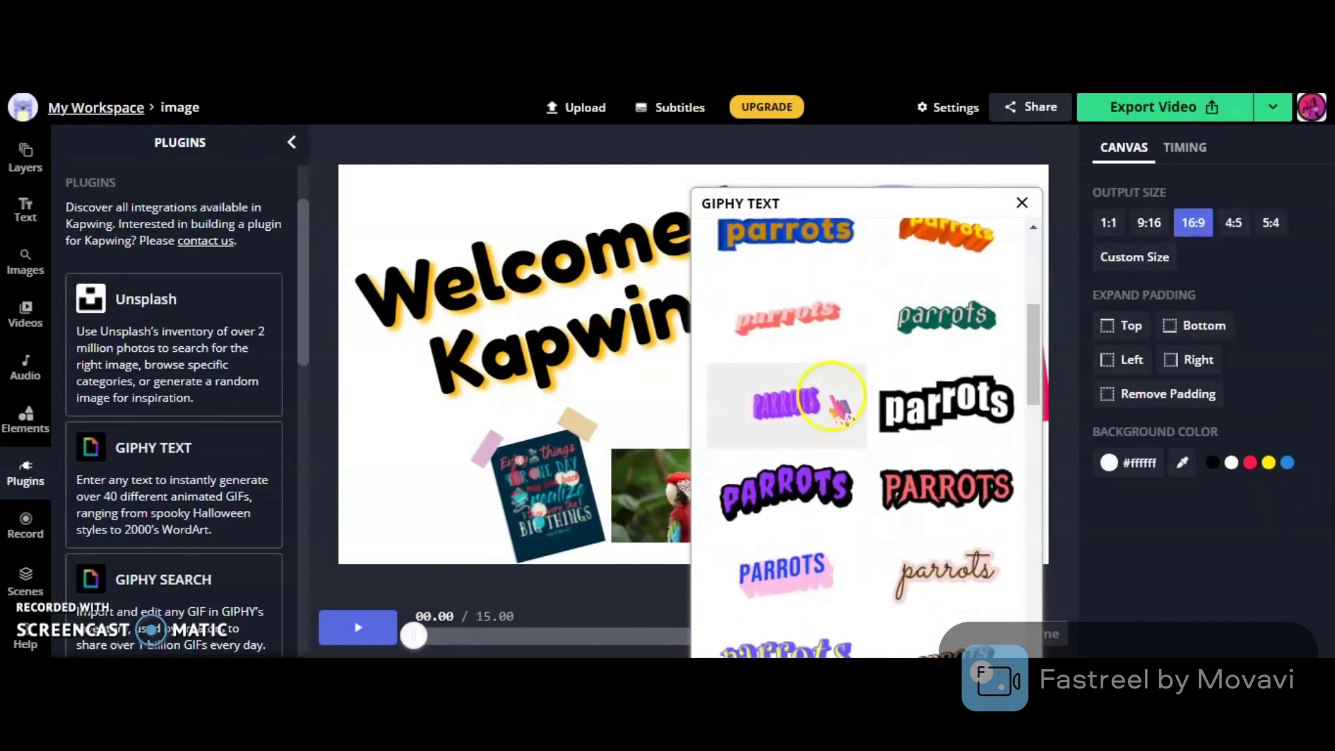
scroll(820, 351, up, 3)
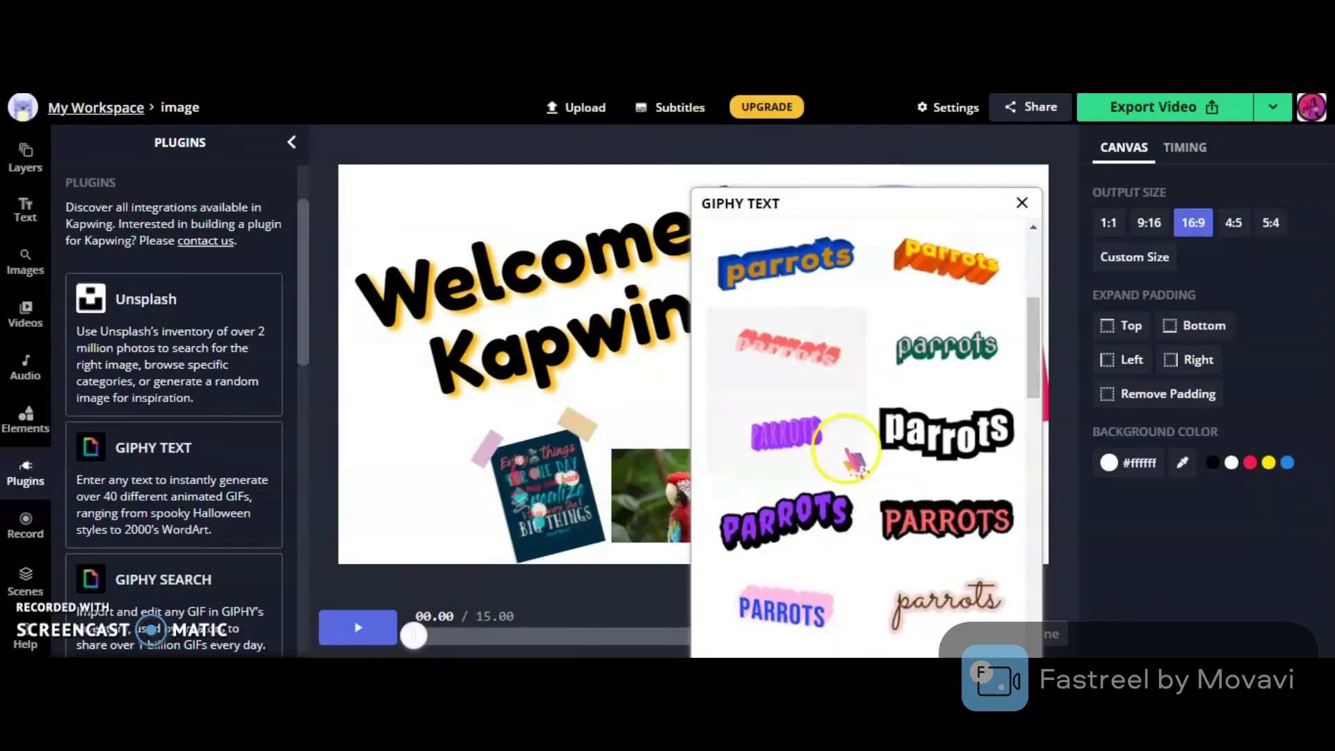
click(792, 516)
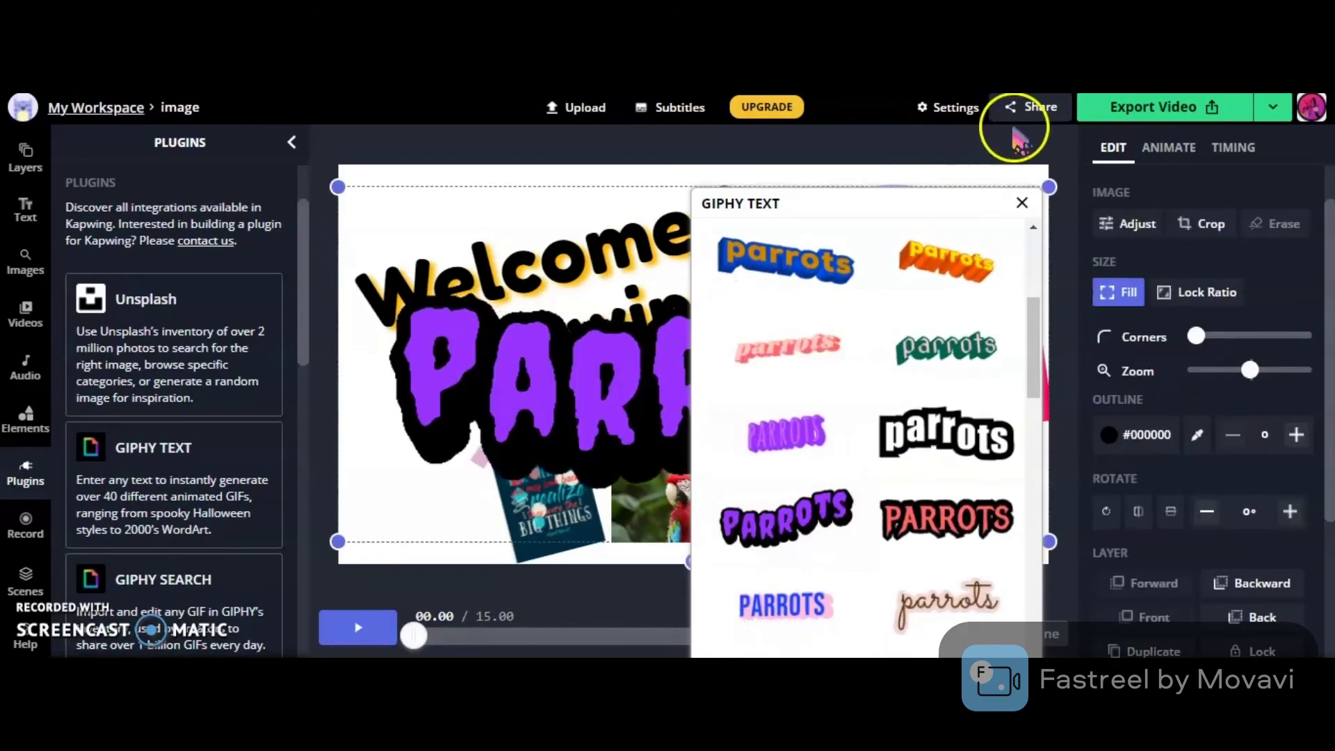
click(1022, 203)
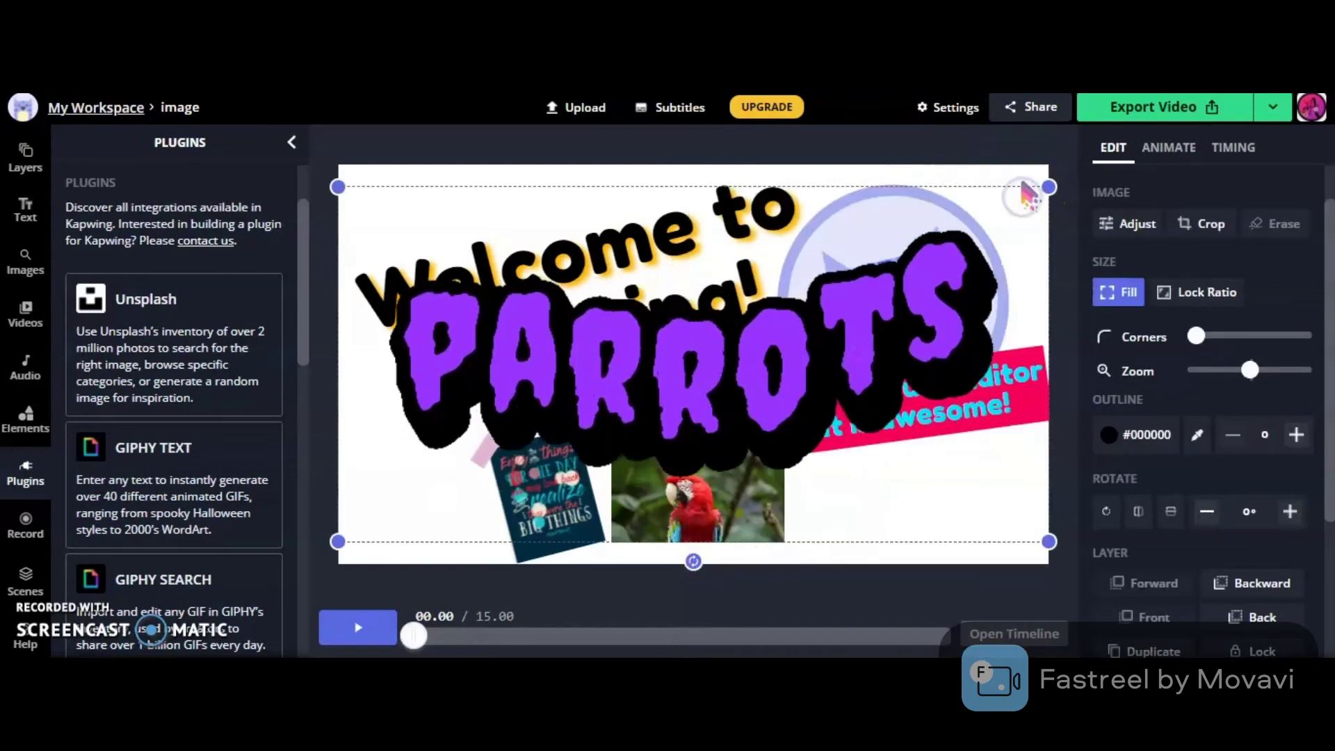
- Shrink the purple PARROTS lettering to slightly narrower than the parrot clip and centre it over the clip's lower edge
drag(1049, 187, 585, 433)
drag(498, 497, 749, 535)
drag(825, 580, 784, 542)
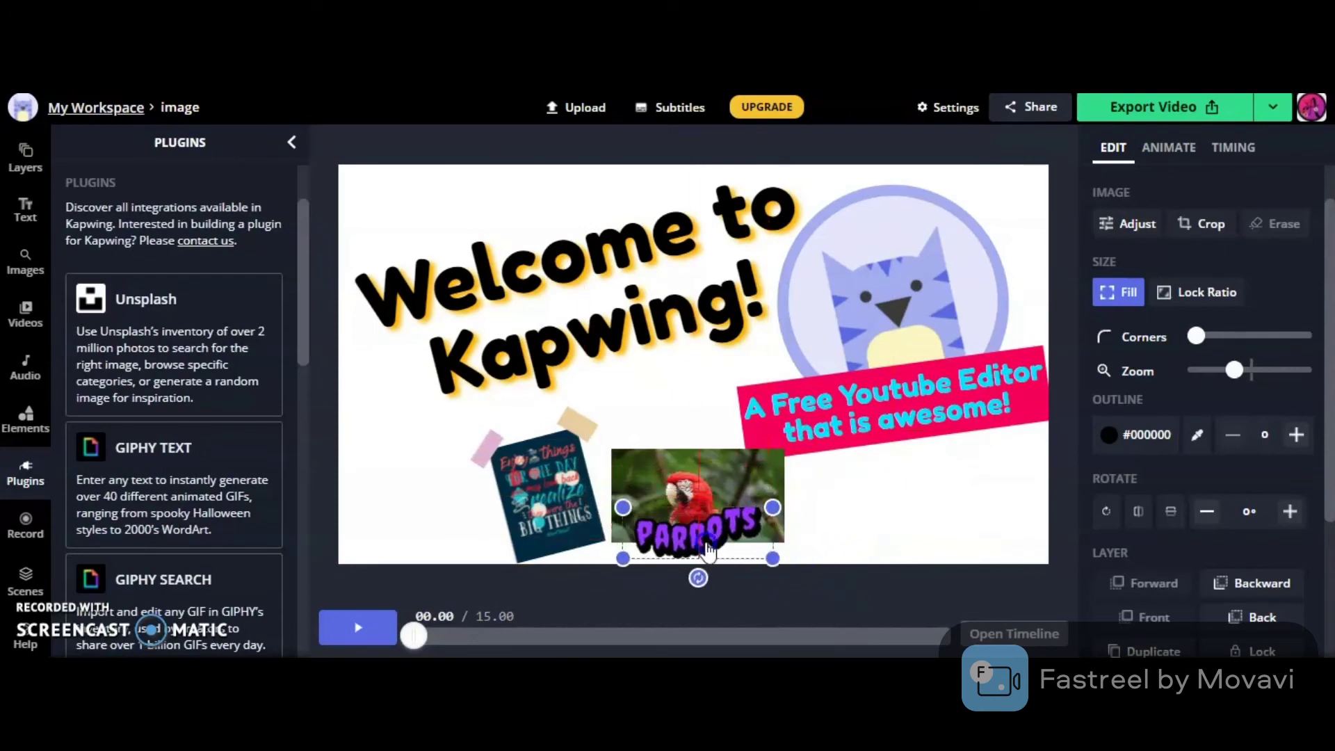
click(901, 591)
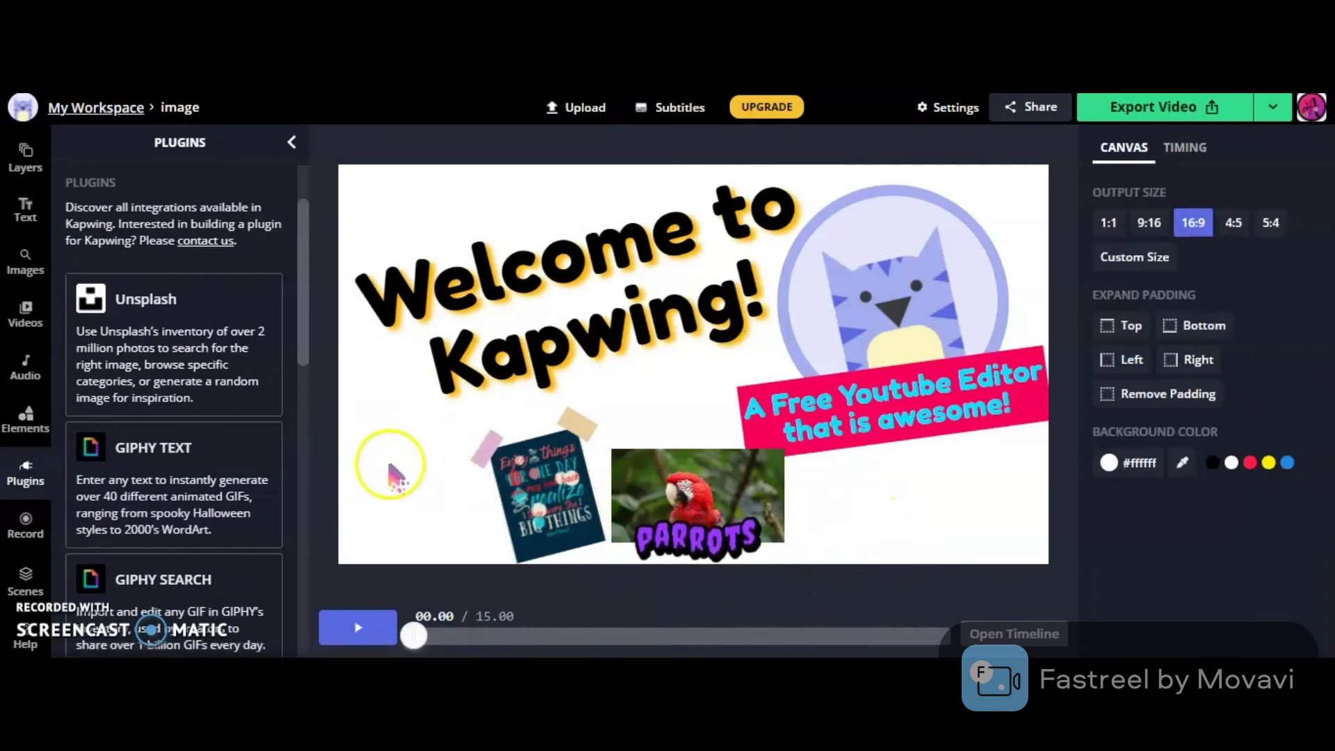
click(20, 374)
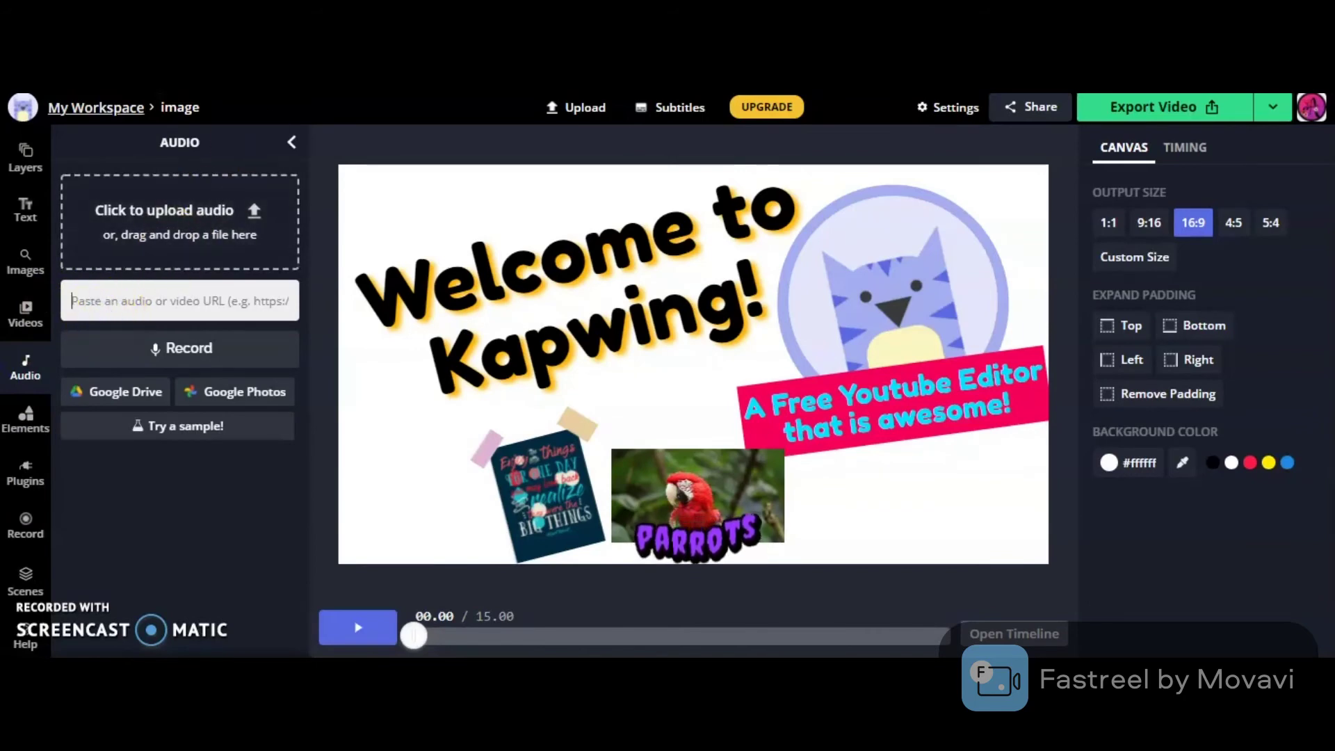
text(roar)
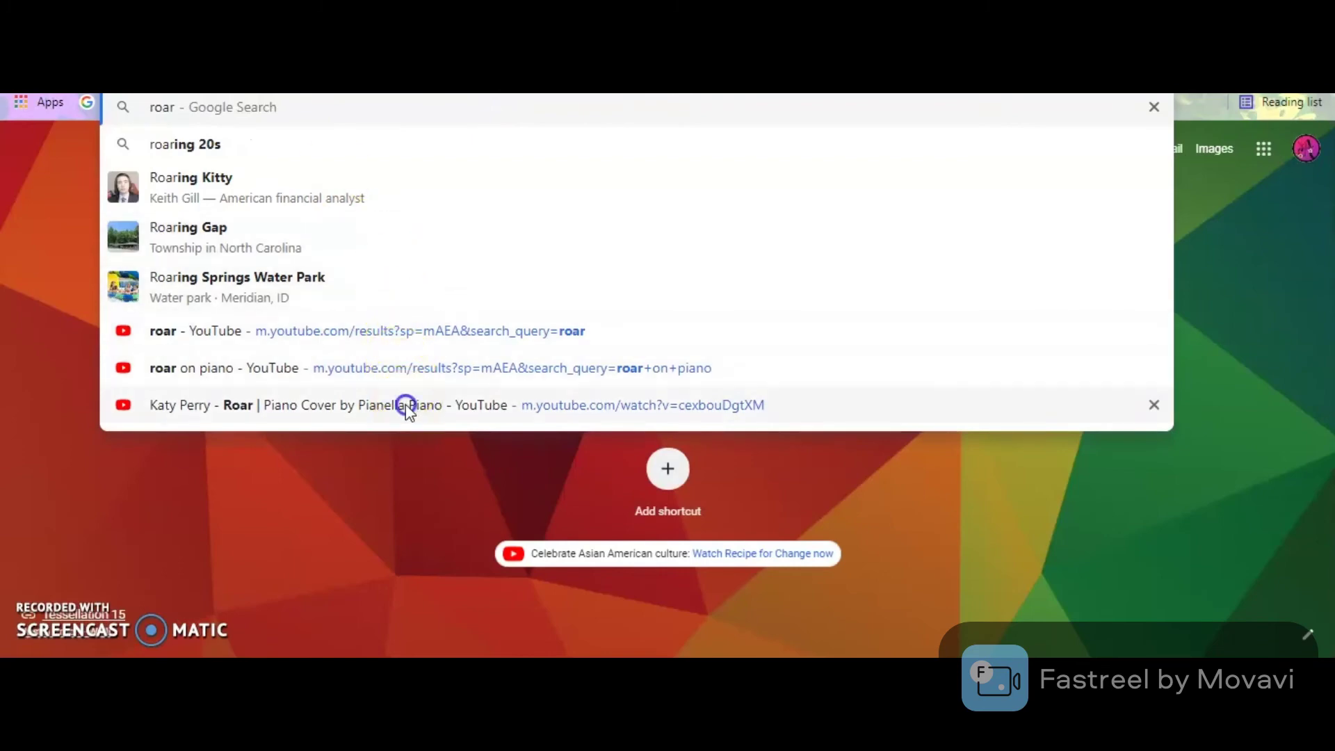
click(407, 405)
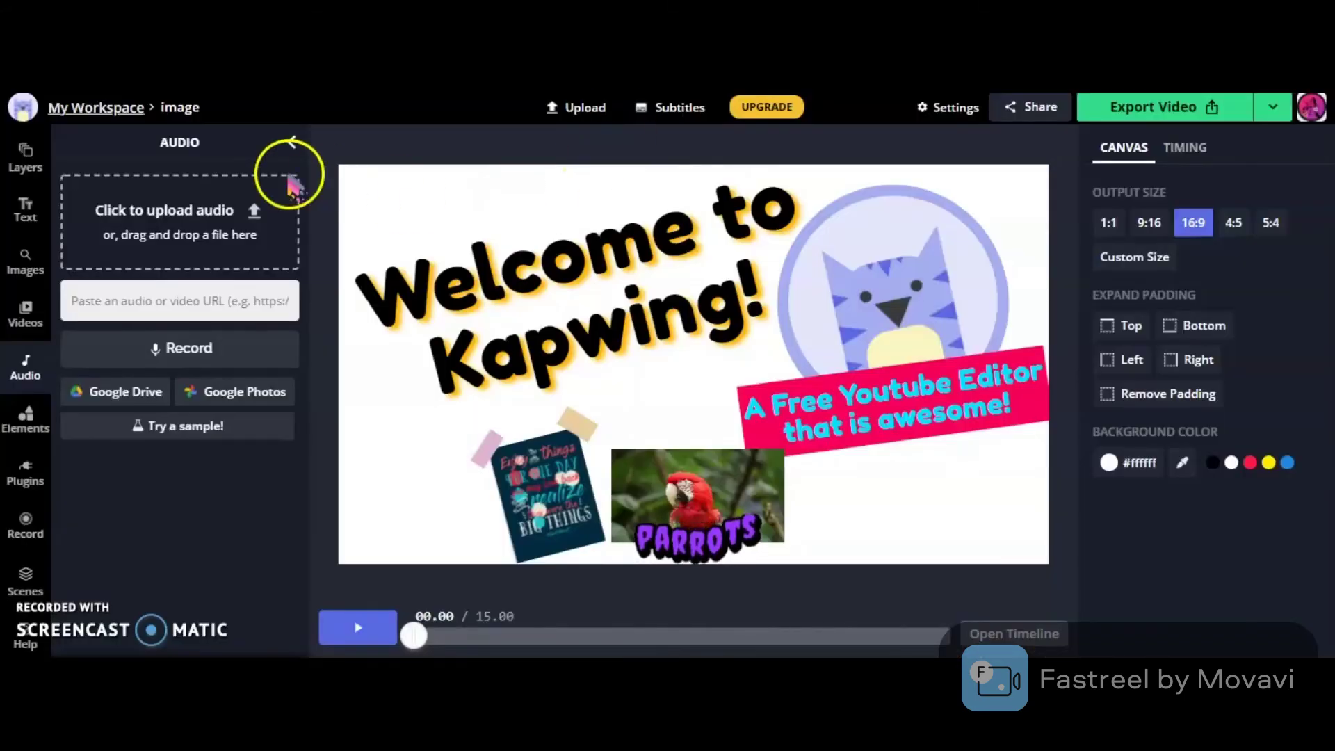
click(180, 300)
text(https://m.youtube.com/watch?v=cexbouDgtXM)
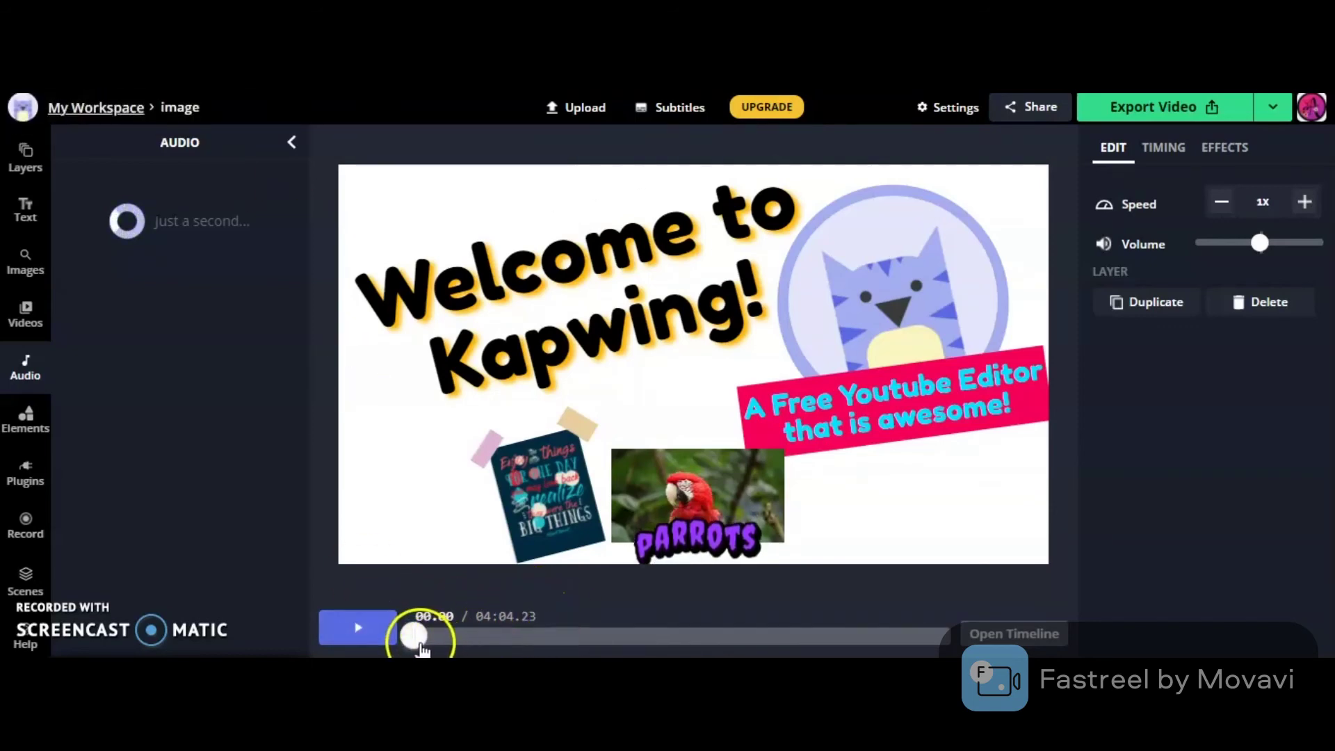
- Scrub through the lengthened video, play it briefly near the end and return the playhead to the start
drag(414, 646, 574, 643)
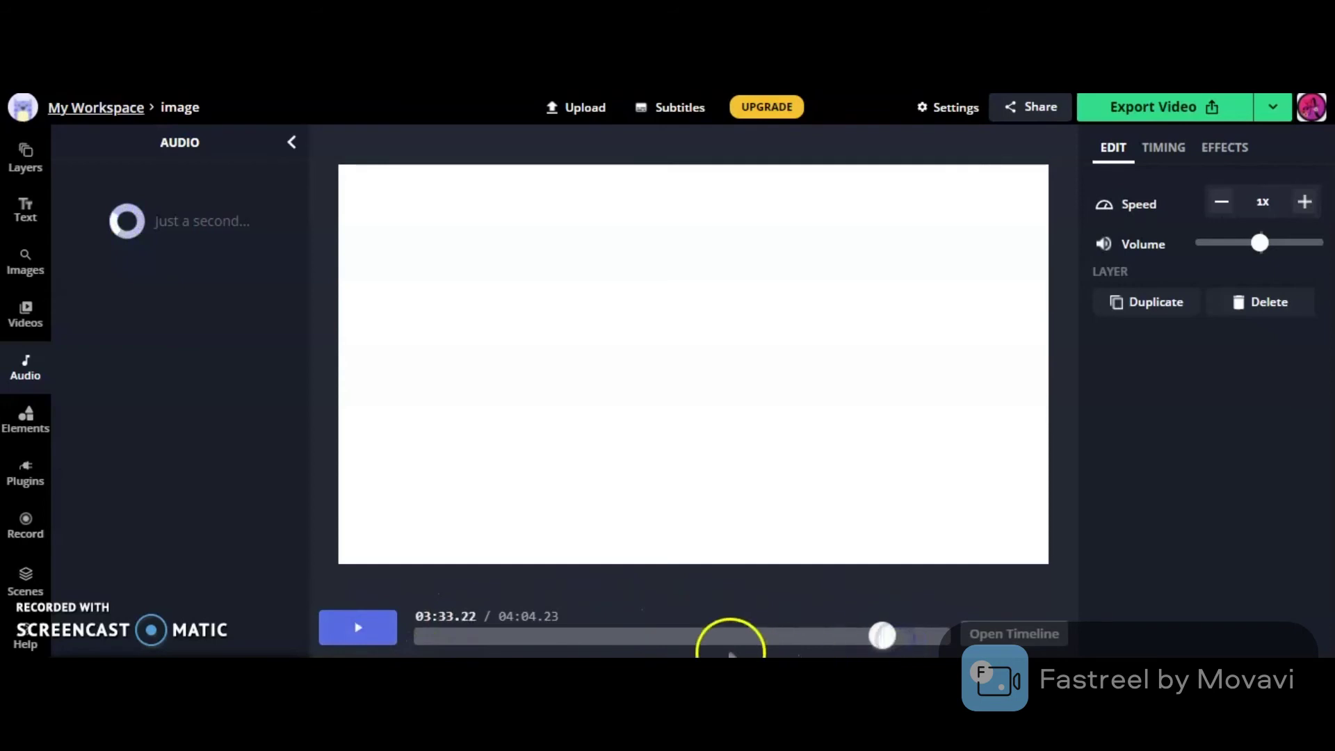
click(359, 630)
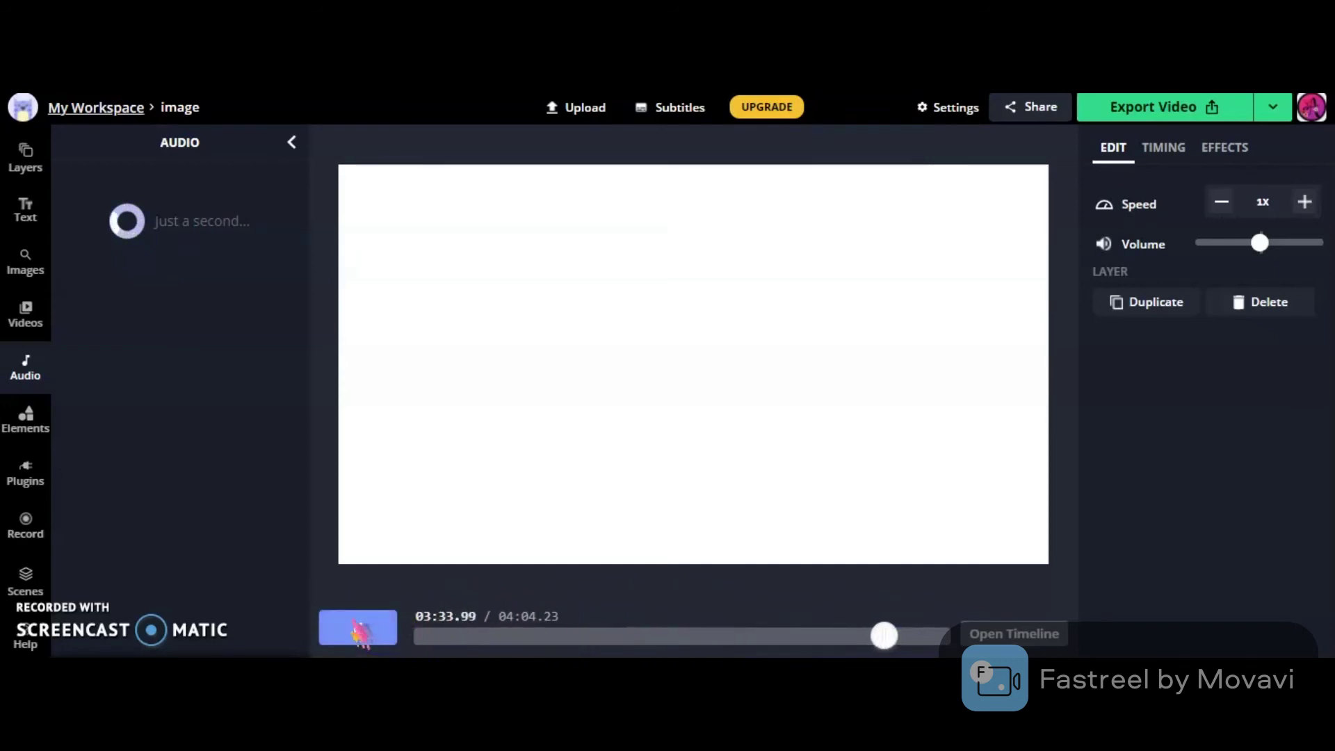
click(359, 630)
drag(880, 641, 415, 634)
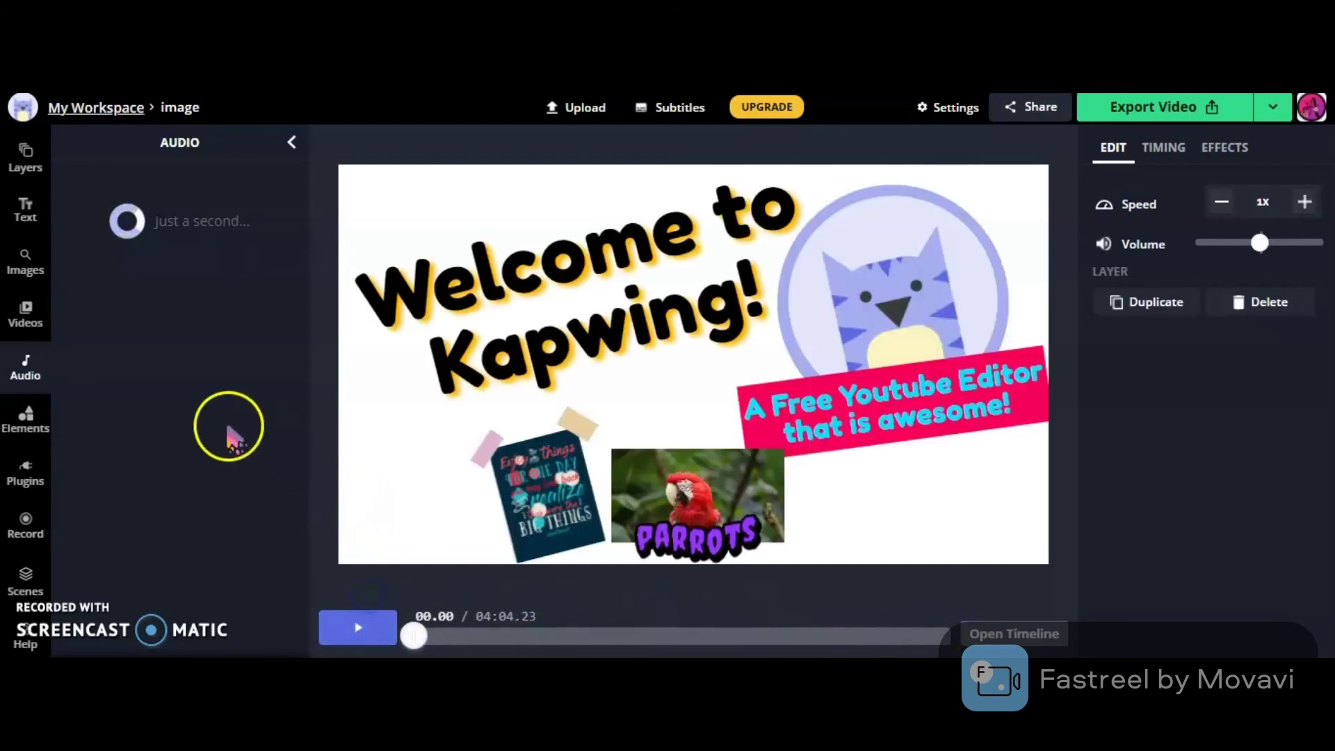
- Delete the imported audio layer from the project
click(25, 156)
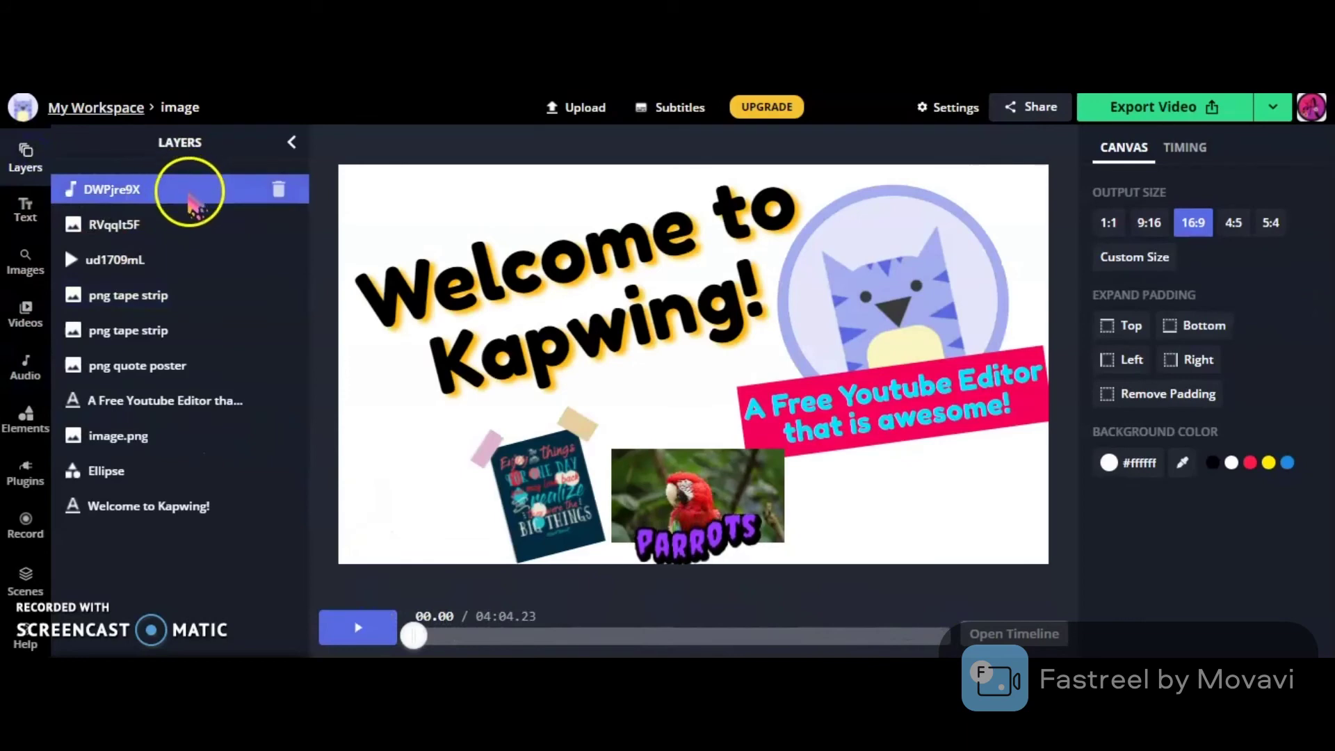
click(101, 192)
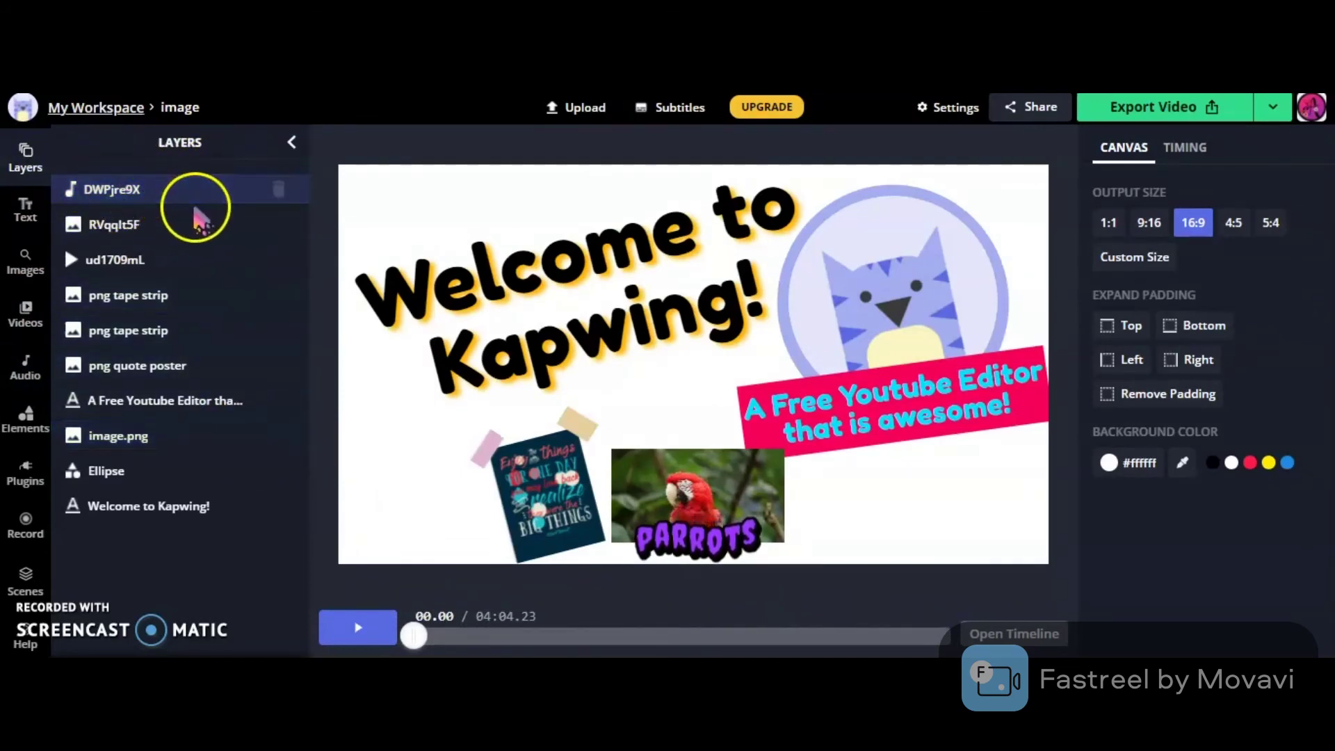
click(278, 188)
click(335, 295)
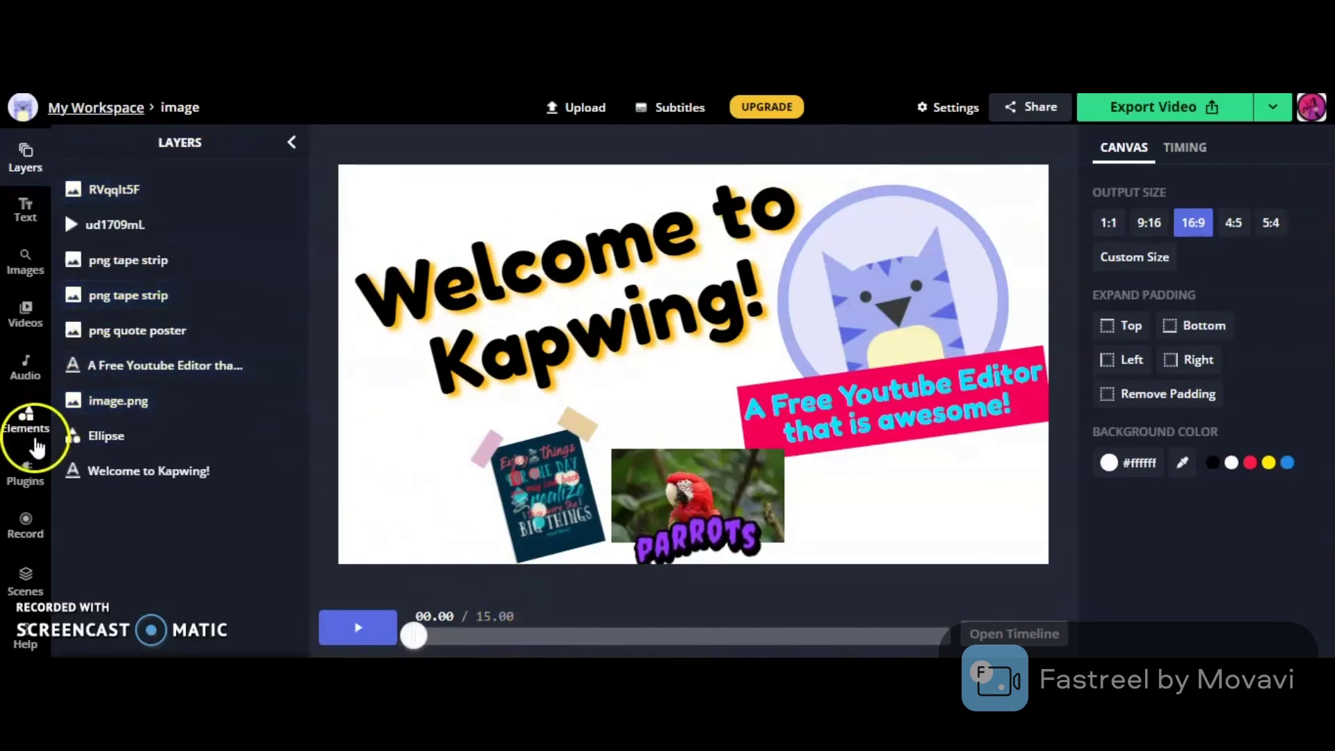
- Try a heart shape on the canvas by adding and enlarging it, and delete it again
click(25, 417)
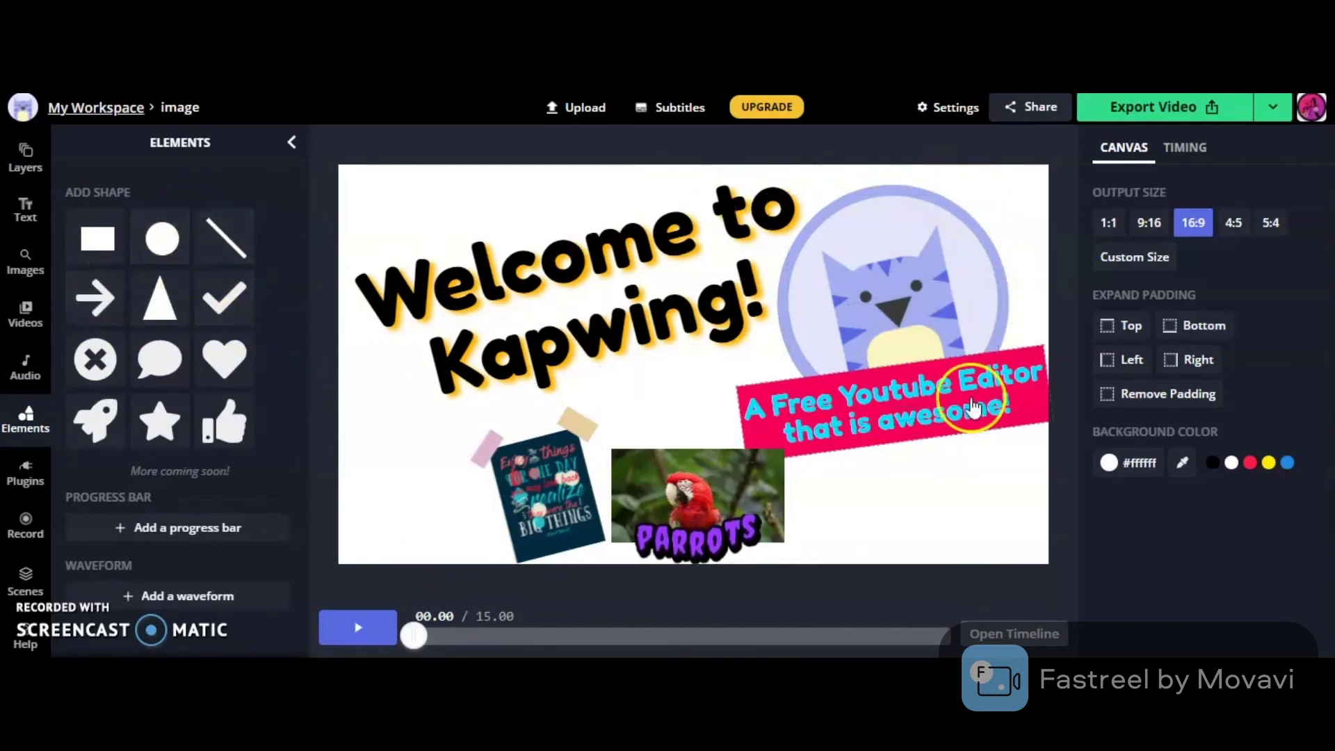
click(224, 358)
drag(700, 424, 783, 497)
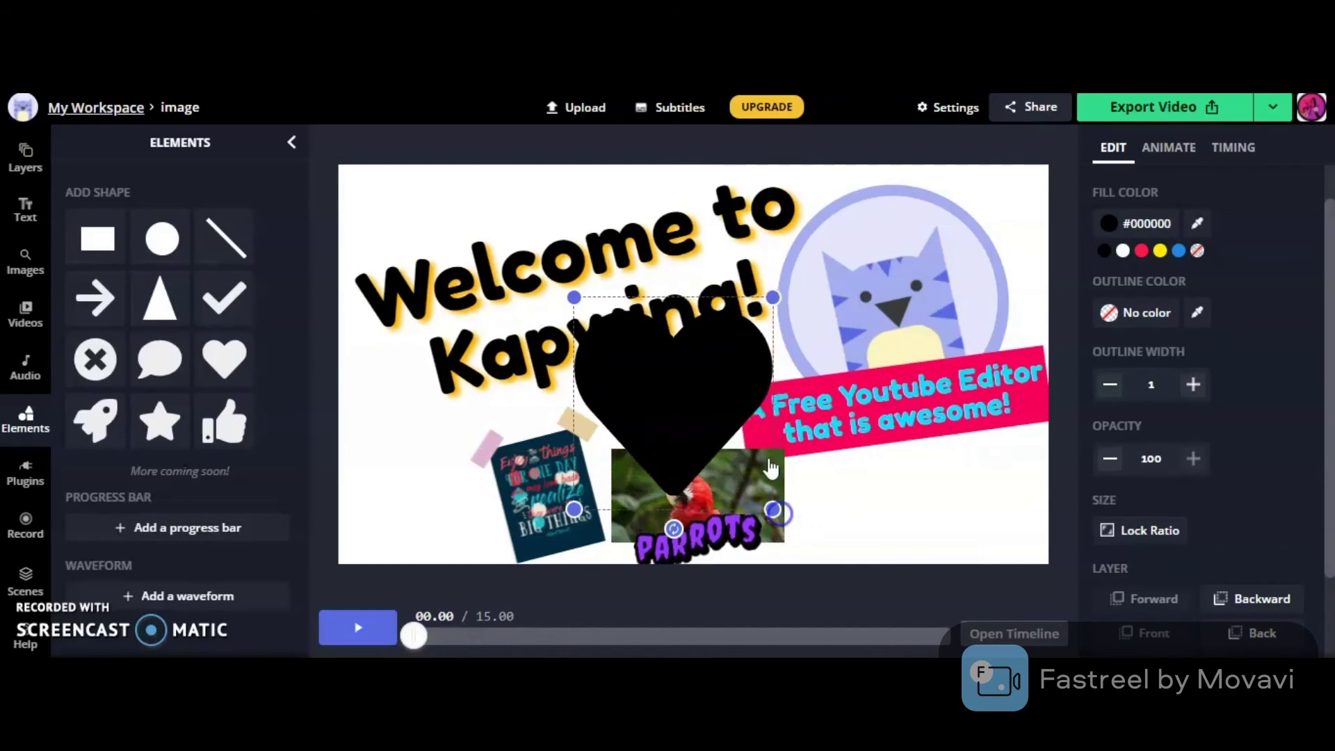
key(Delete)
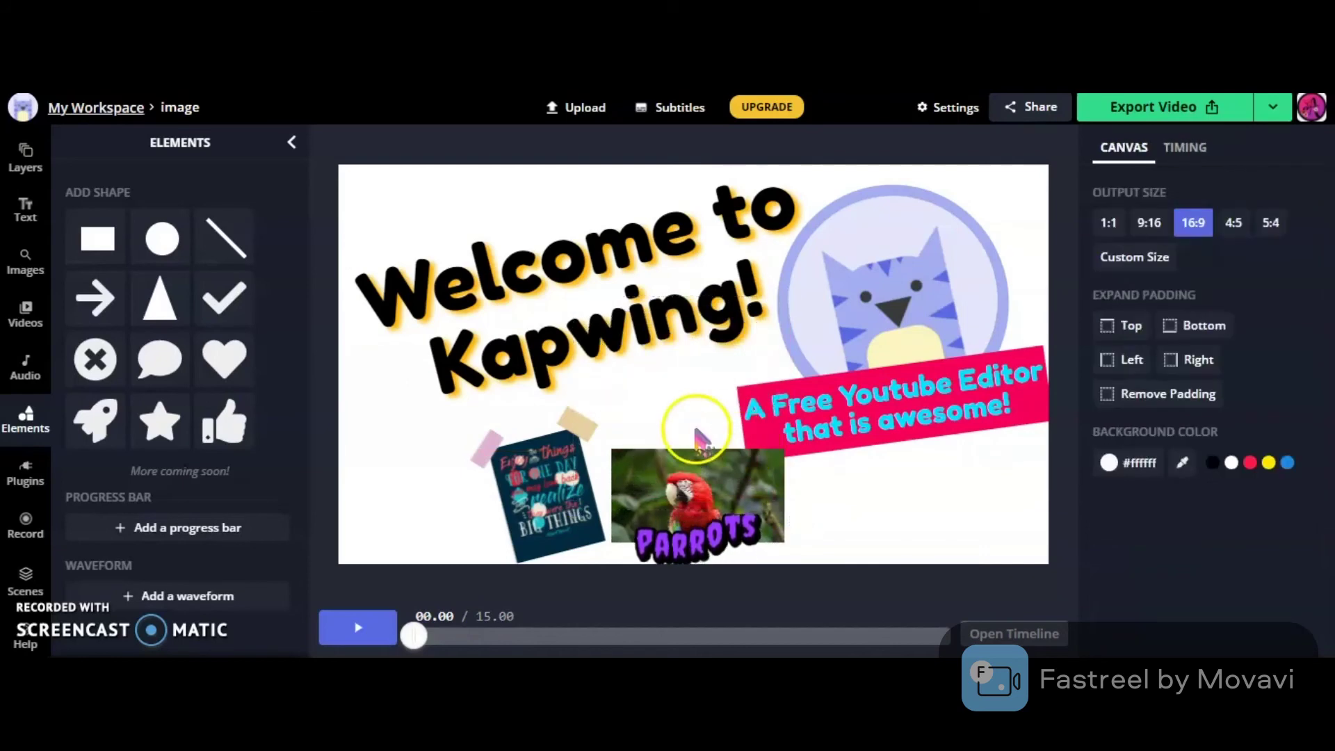
- Add a check mark shape, open its animation options and enlarge it to span from the quote poster to the caption
click(224, 298)
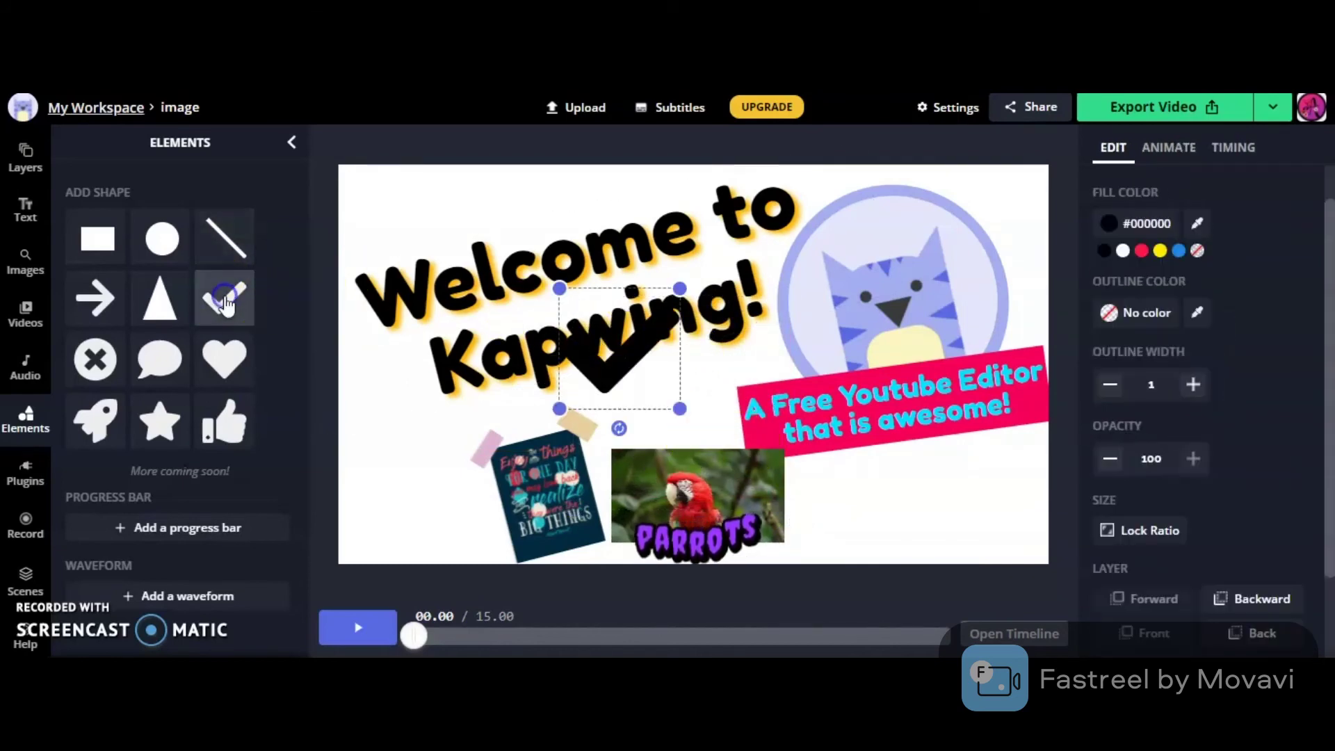
click(1182, 150)
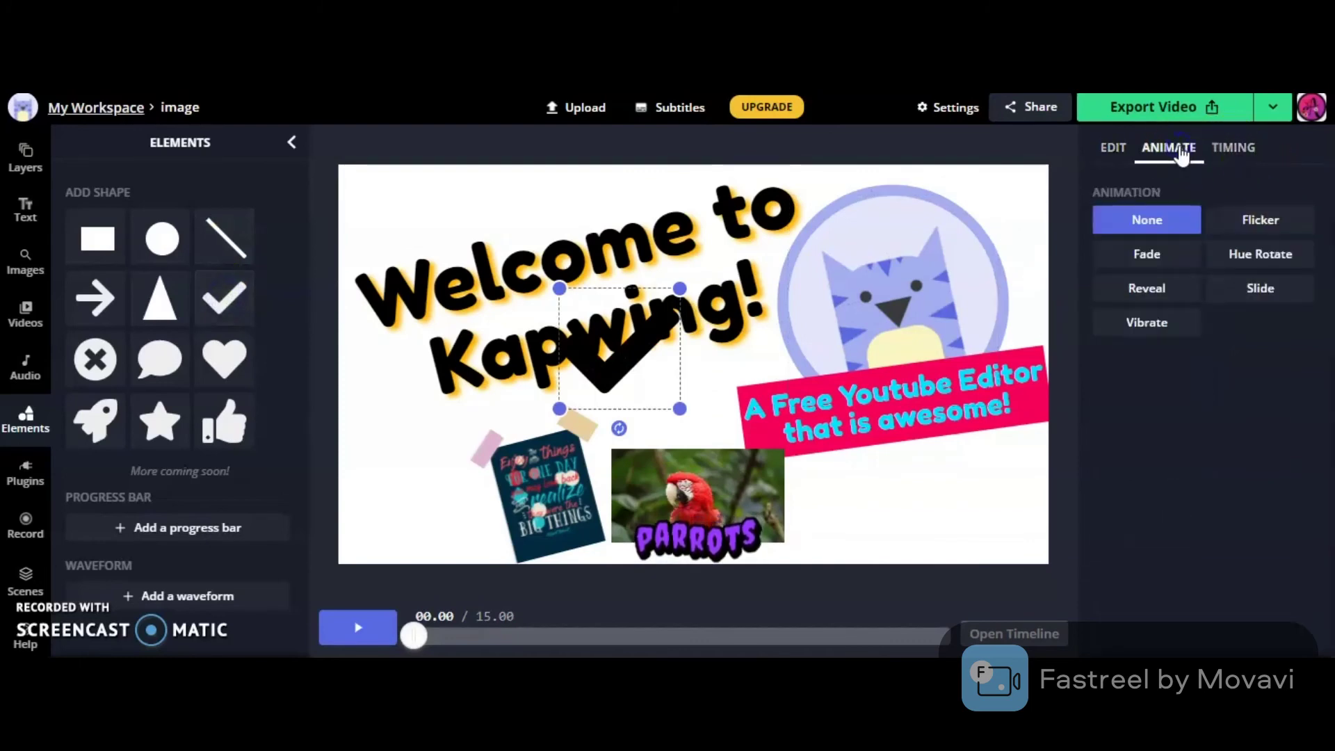
click(594, 365)
drag(666, 412, 824, 523)
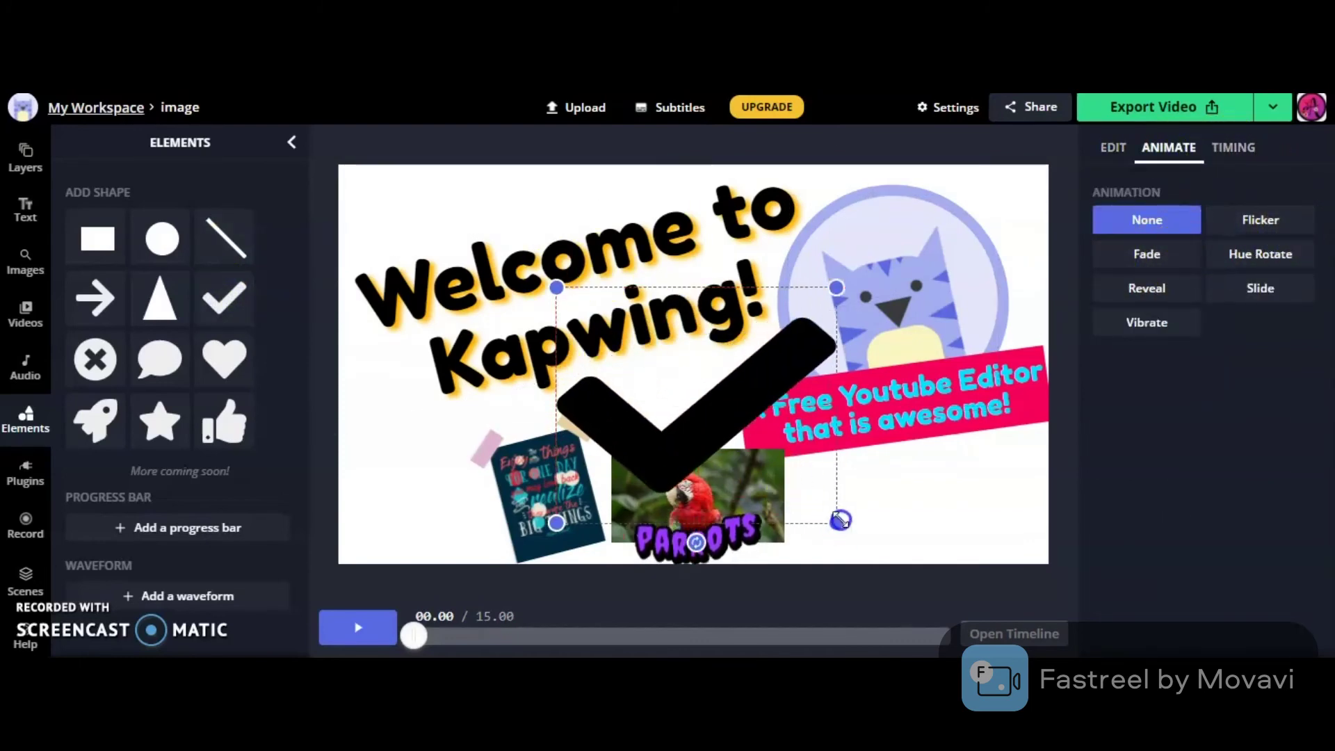
- Preview the Fade, Reveal, Vibrate, Slide and Hue Rotate animations on the check mark and apply Flicker
click(1122, 255)
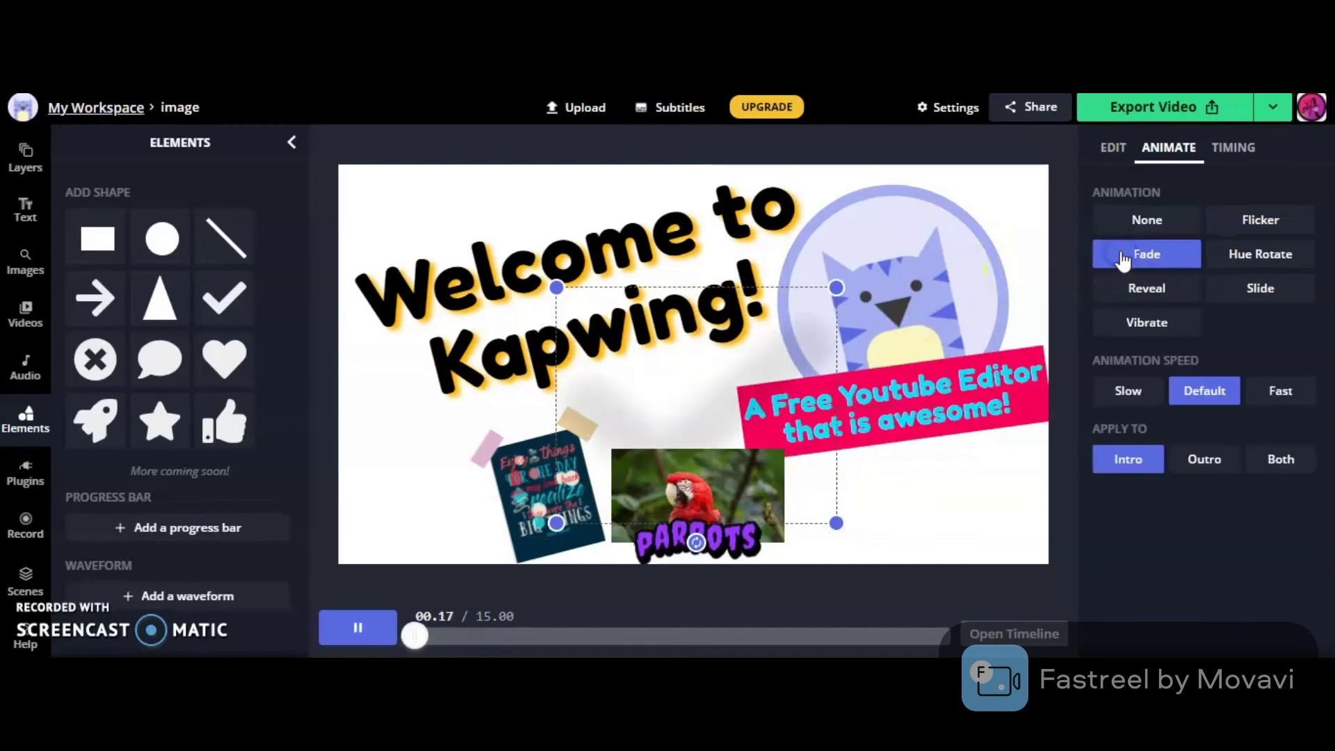
click(1147, 291)
click(1161, 322)
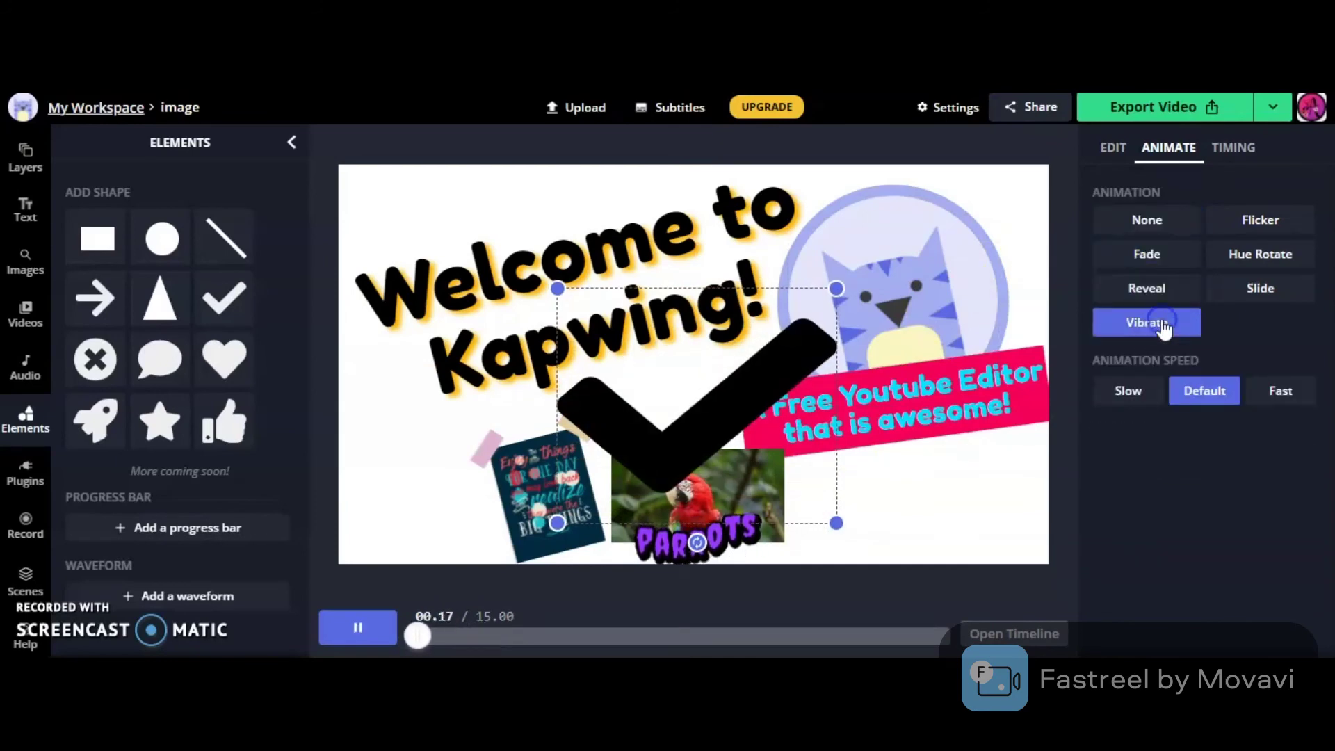
click(1226, 289)
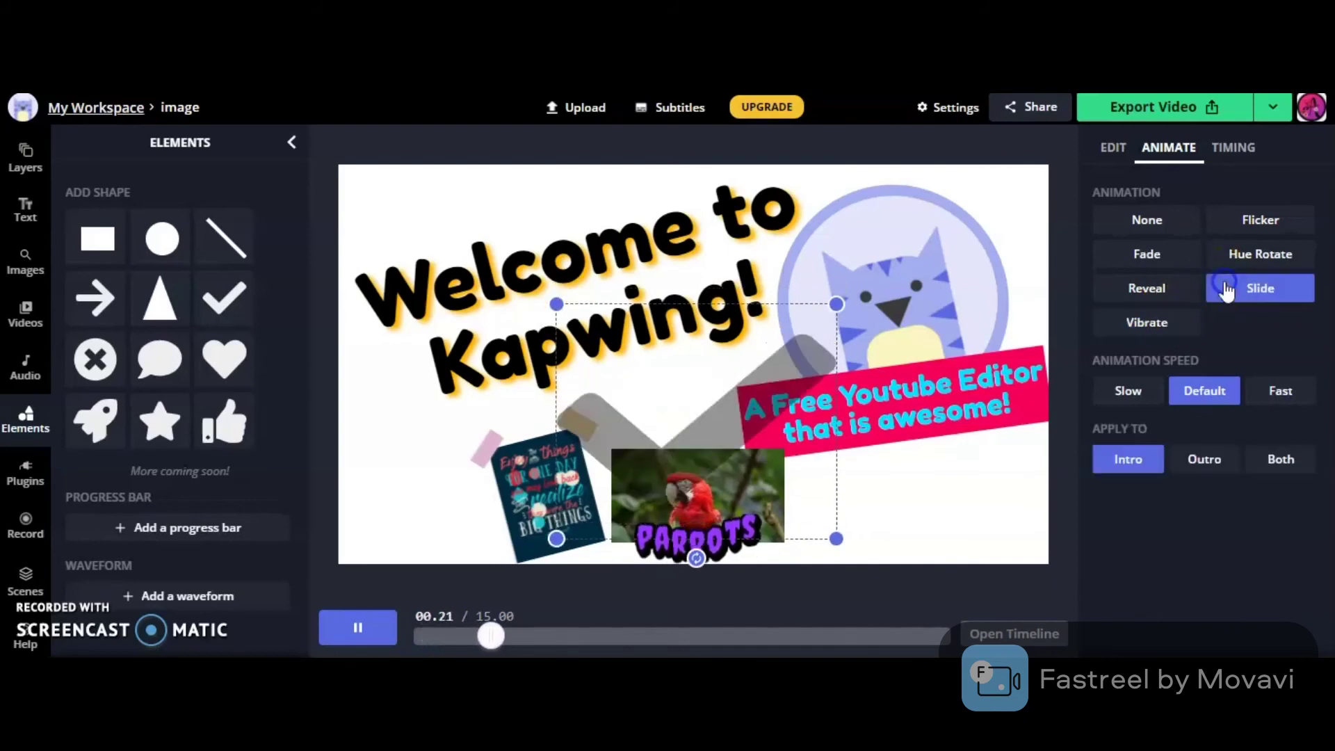
click(1239, 269)
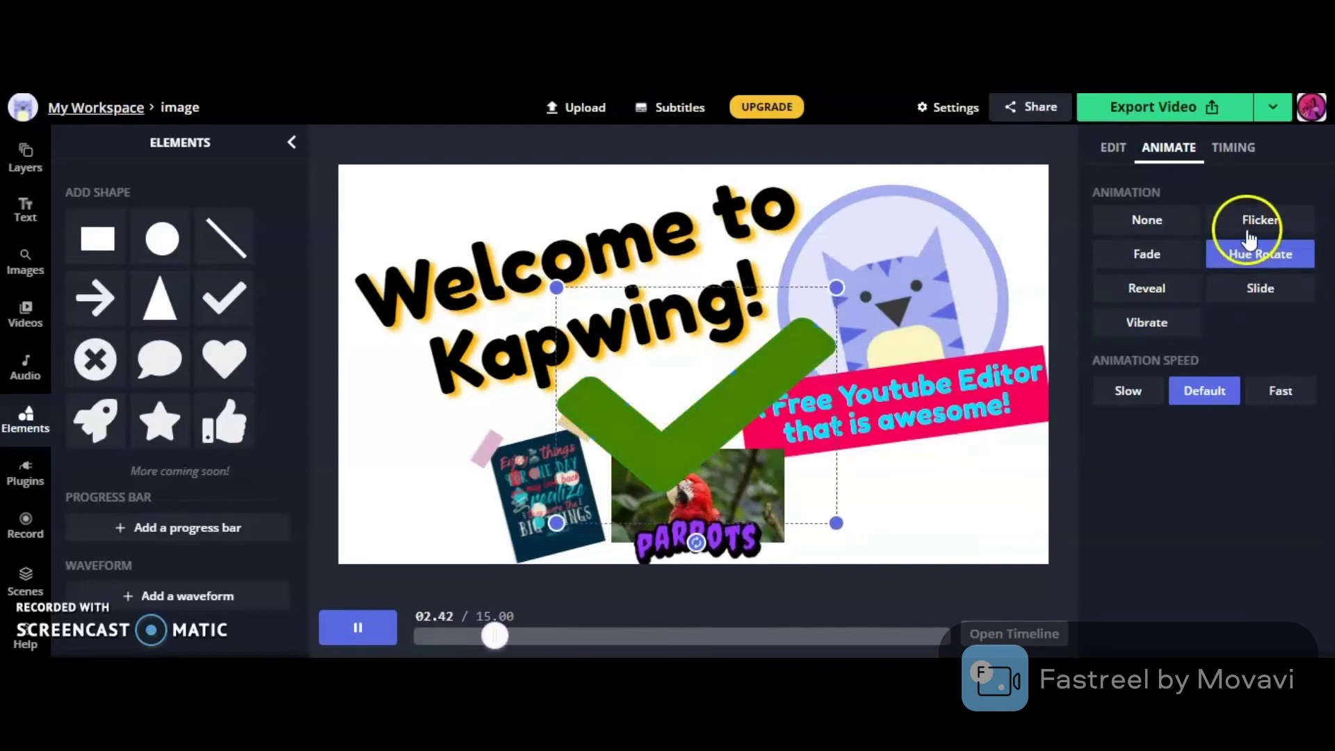
click(1246, 227)
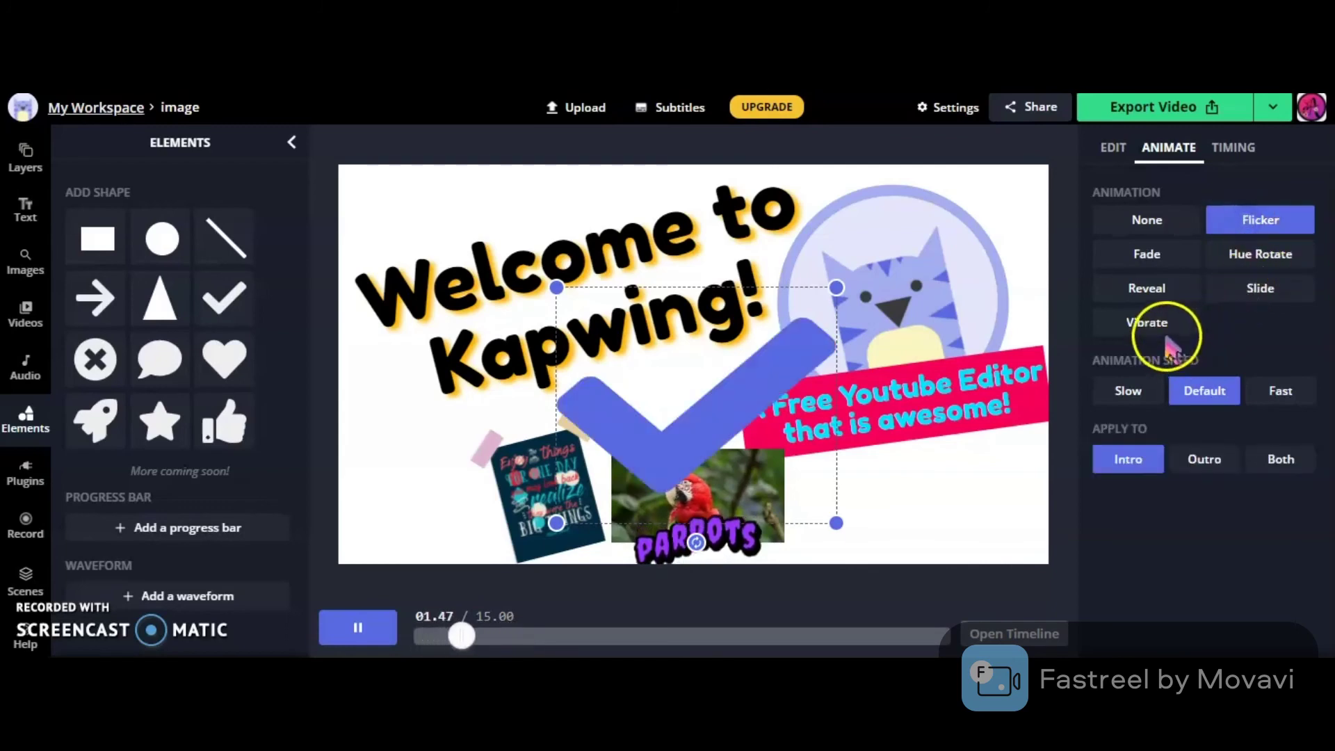
- Preview Flicker on the check mark once more, set its animation to None and open its timing settings
click(327, 621)
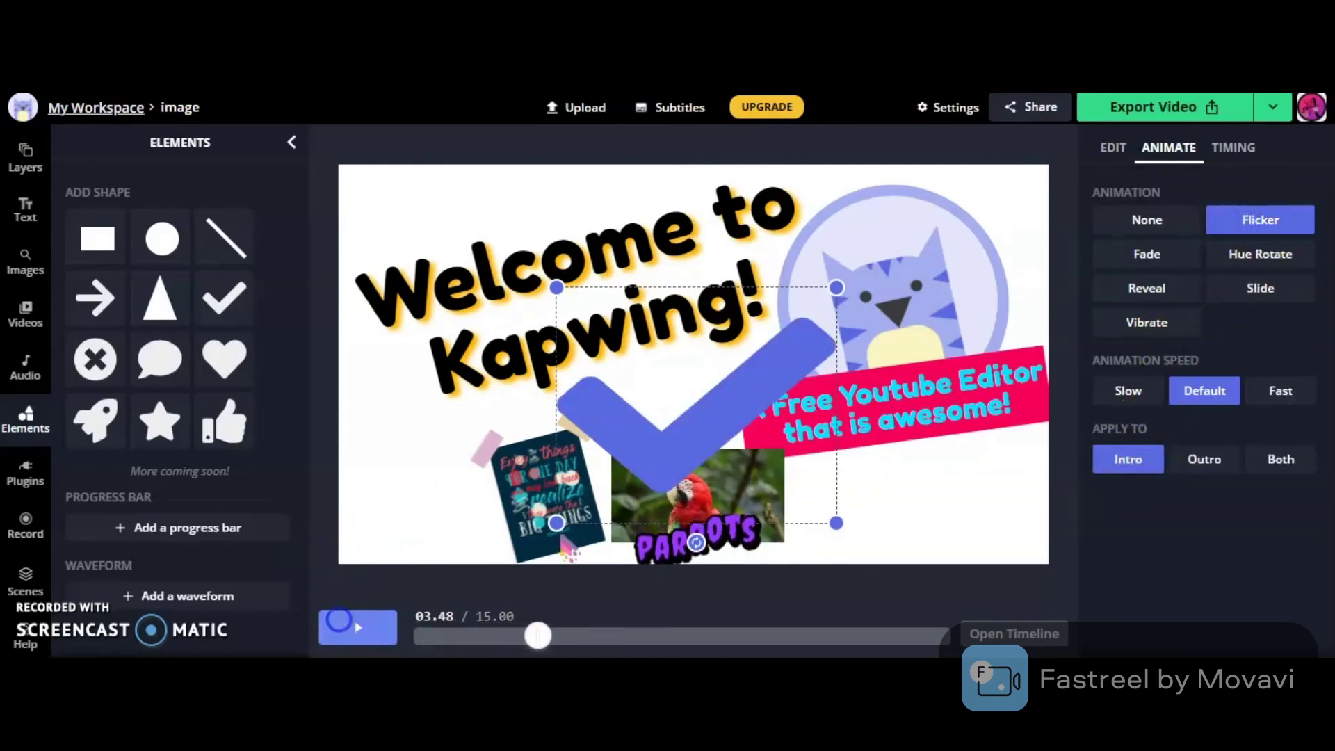
click(1147, 220)
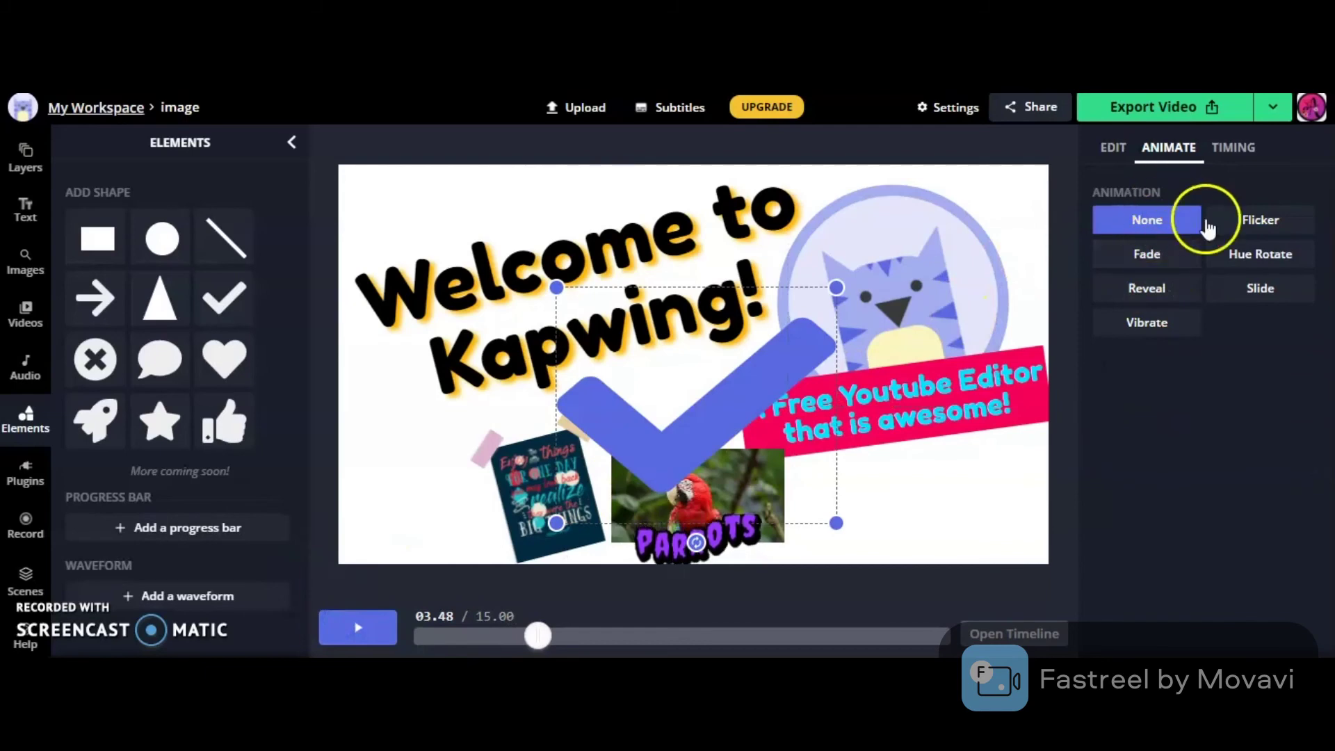
click(1248, 224)
click(357, 627)
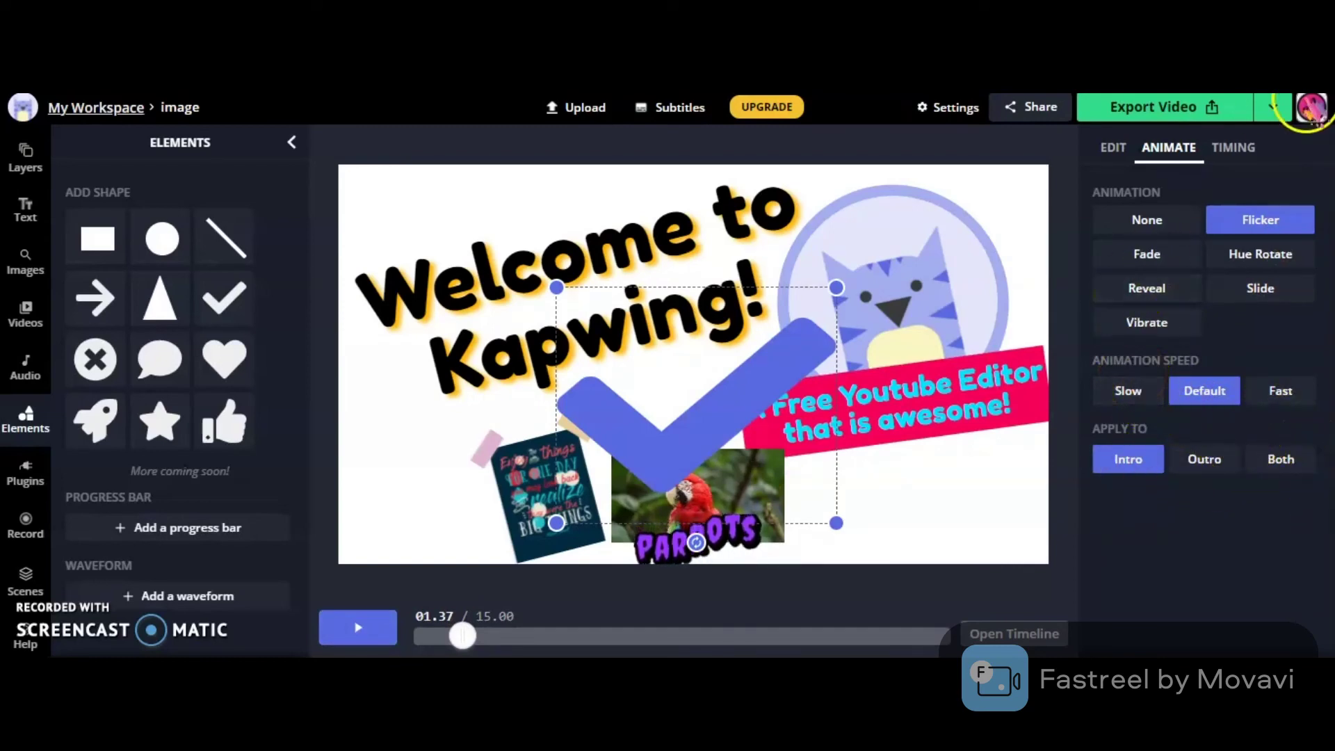
click(1110, 224)
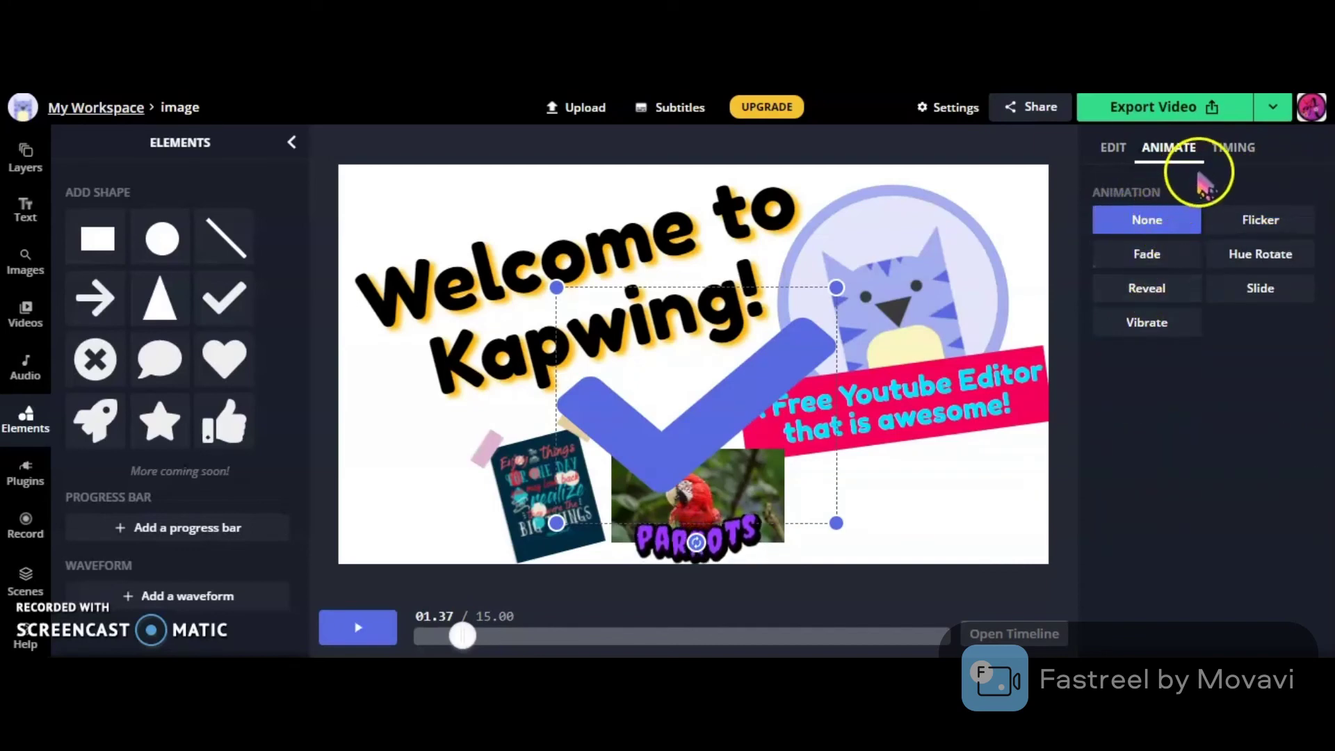
click(1221, 149)
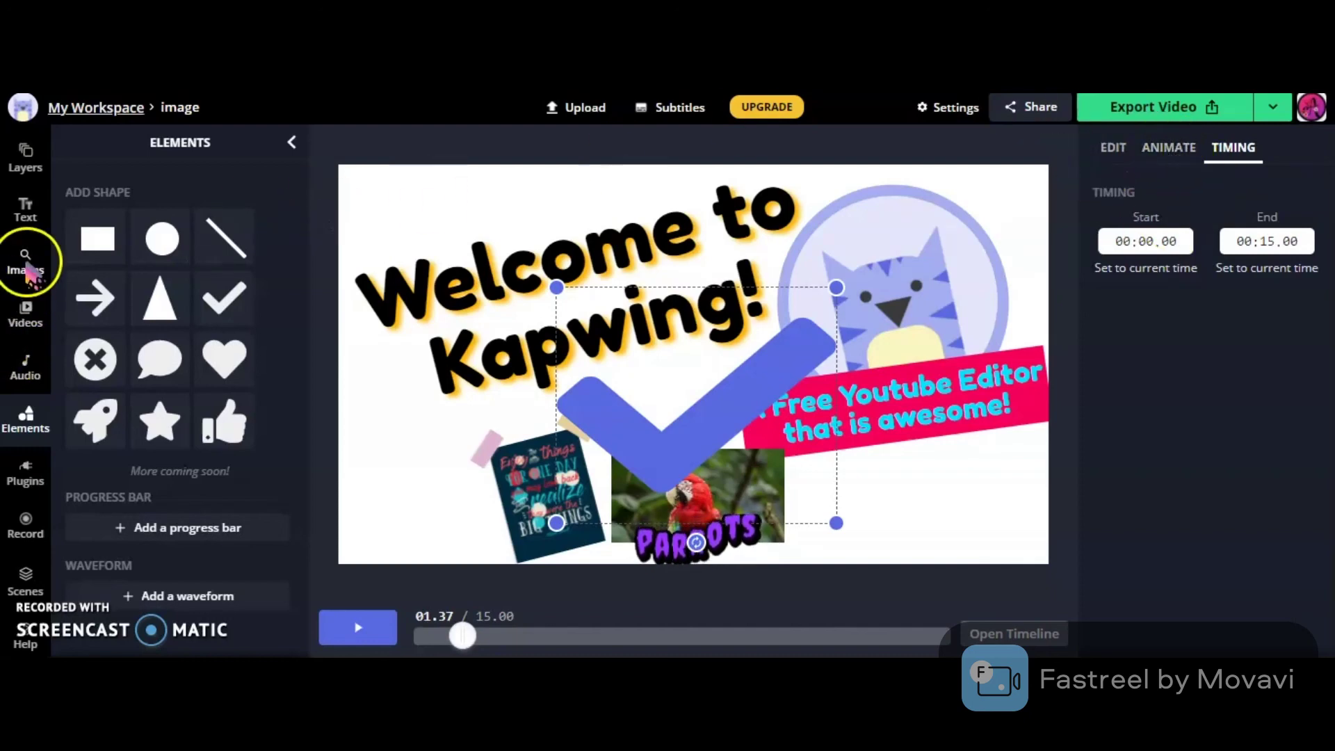
- Lock the pink tape strip in the layer list, test selecting it on the canvas, and unlock it again
click(14, 167)
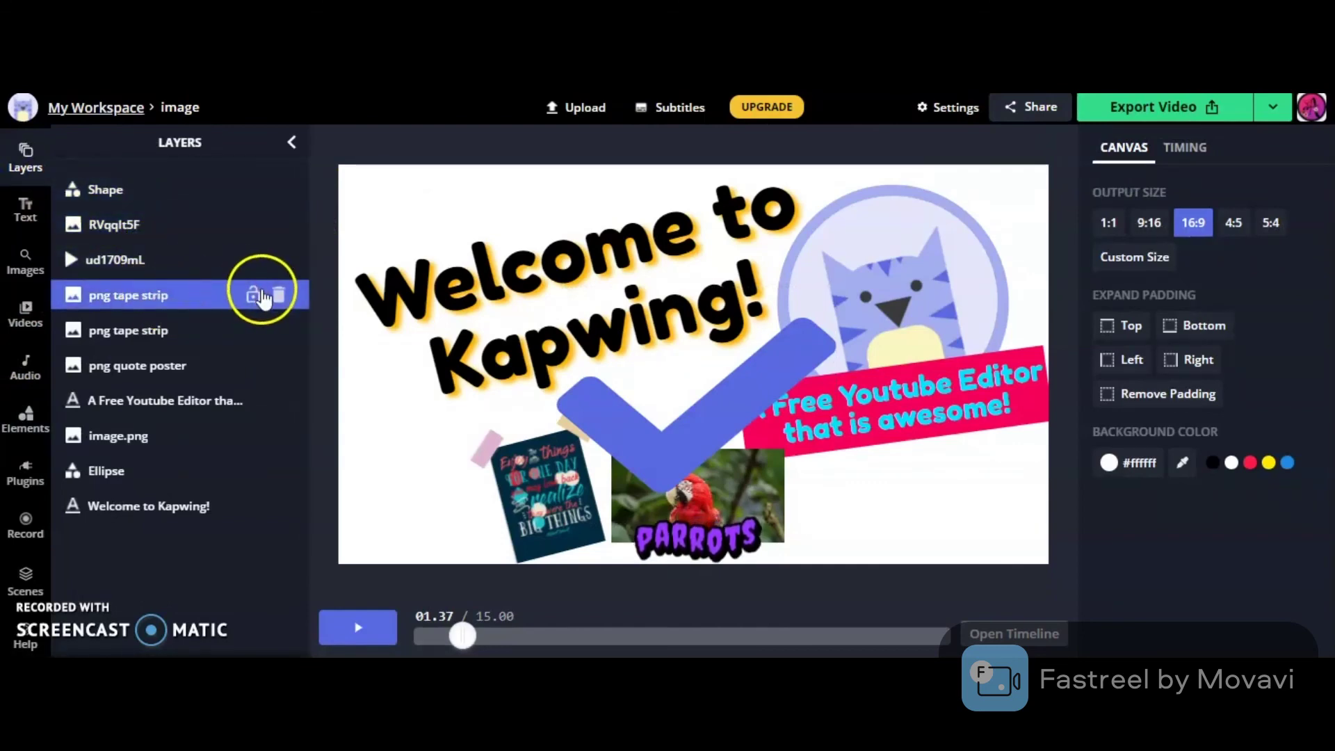
click(240, 299)
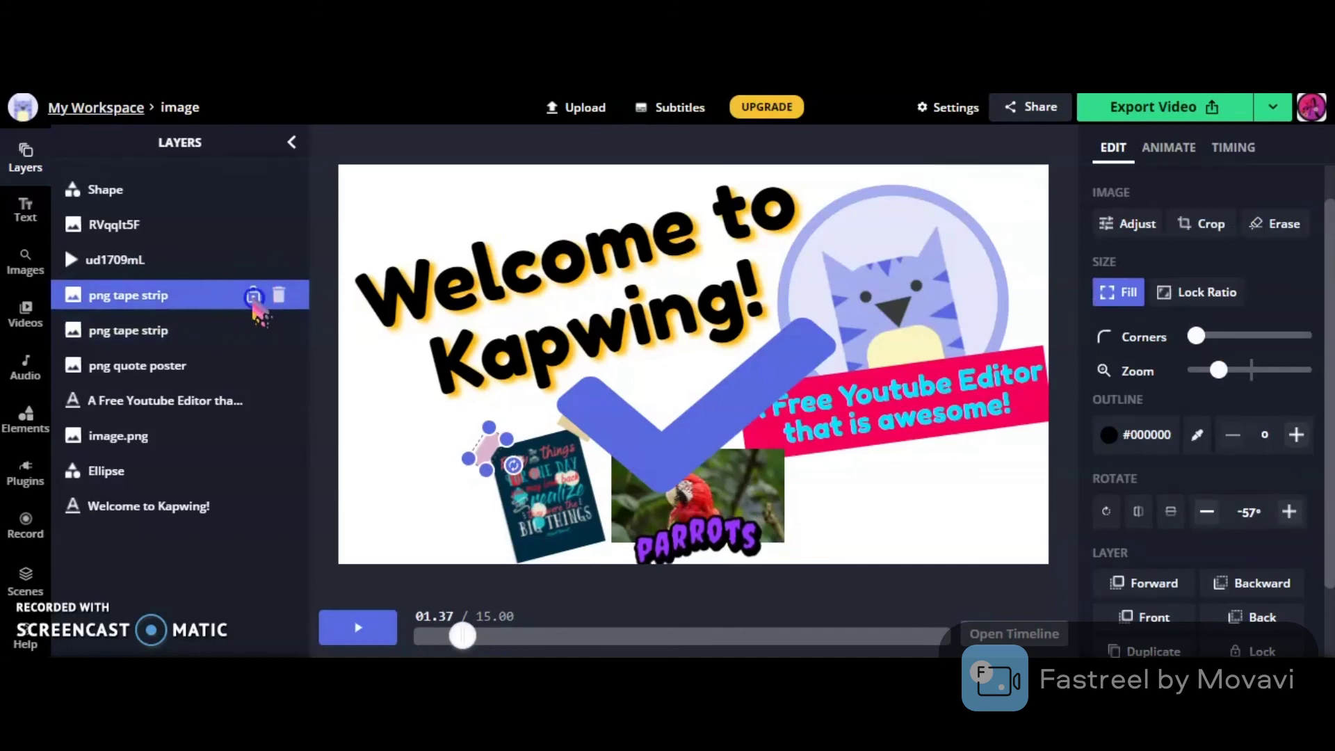
click(253, 298)
click(480, 452)
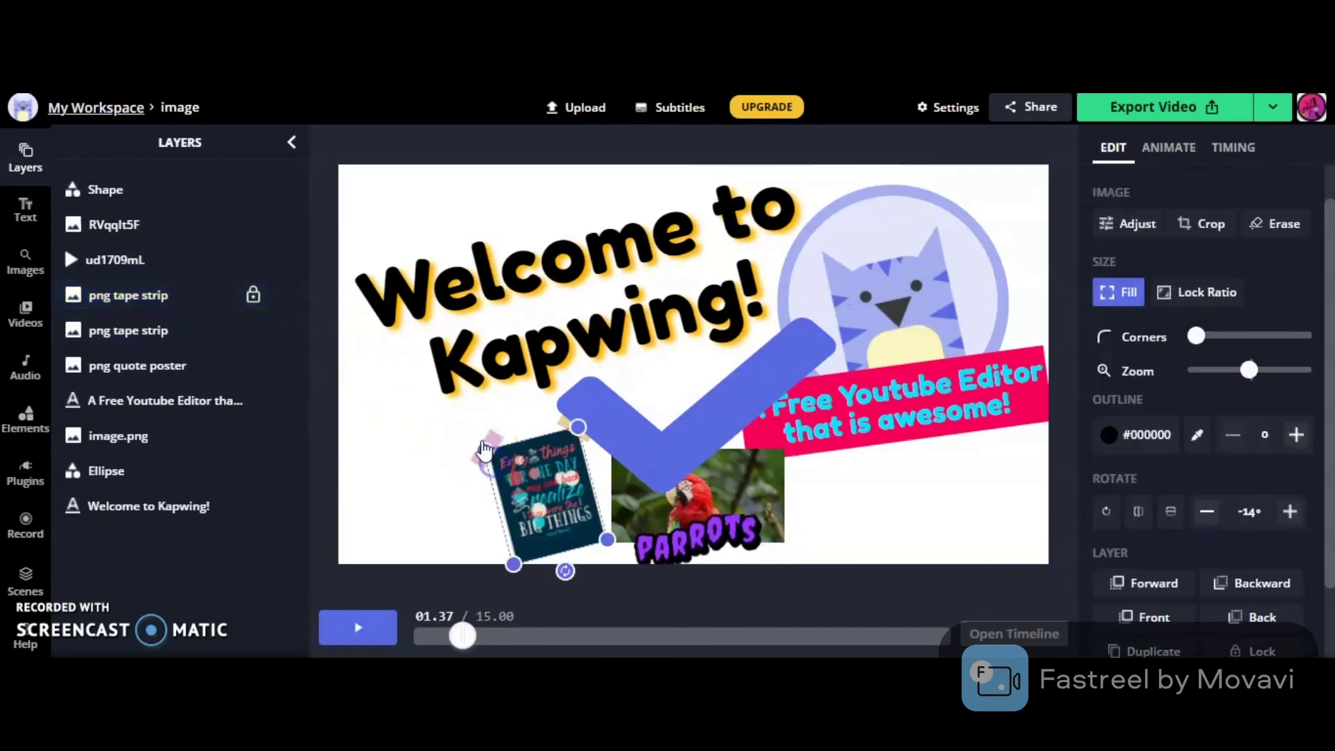
click(490, 437)
click(253, 295)
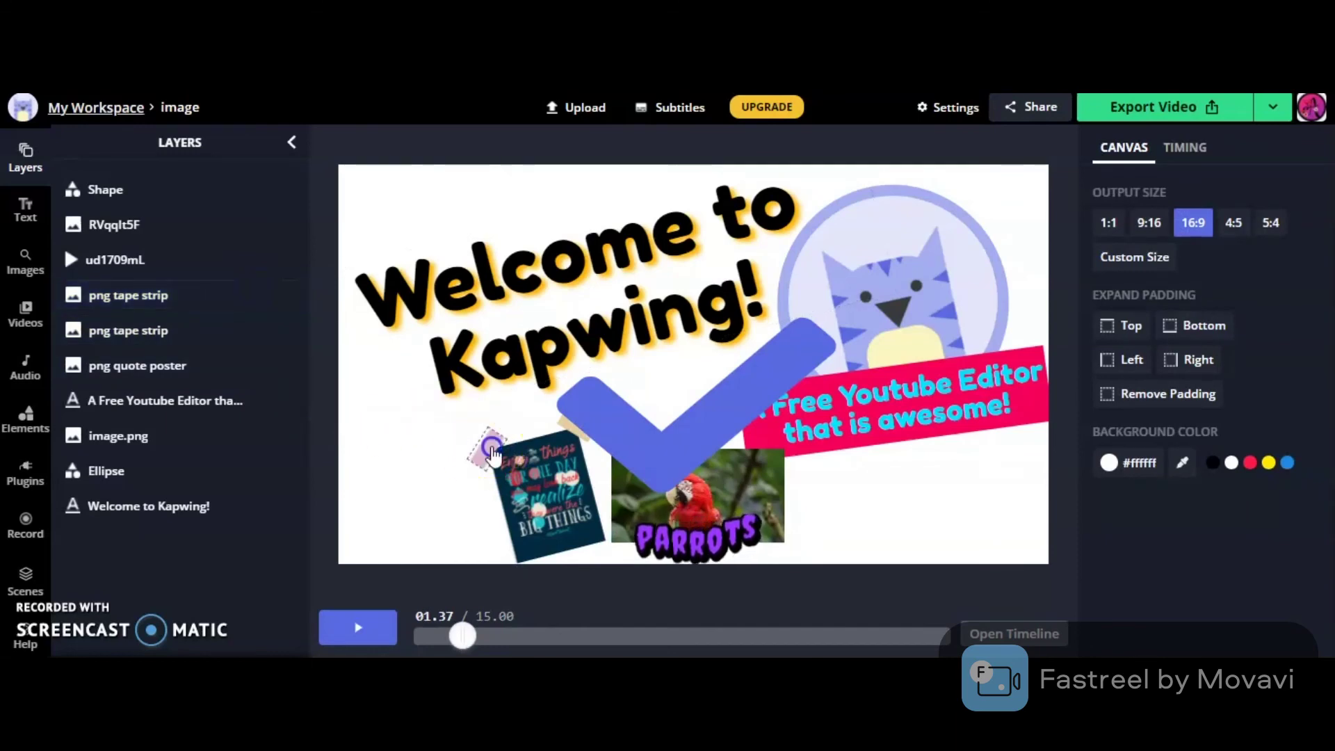
click(491, 452)
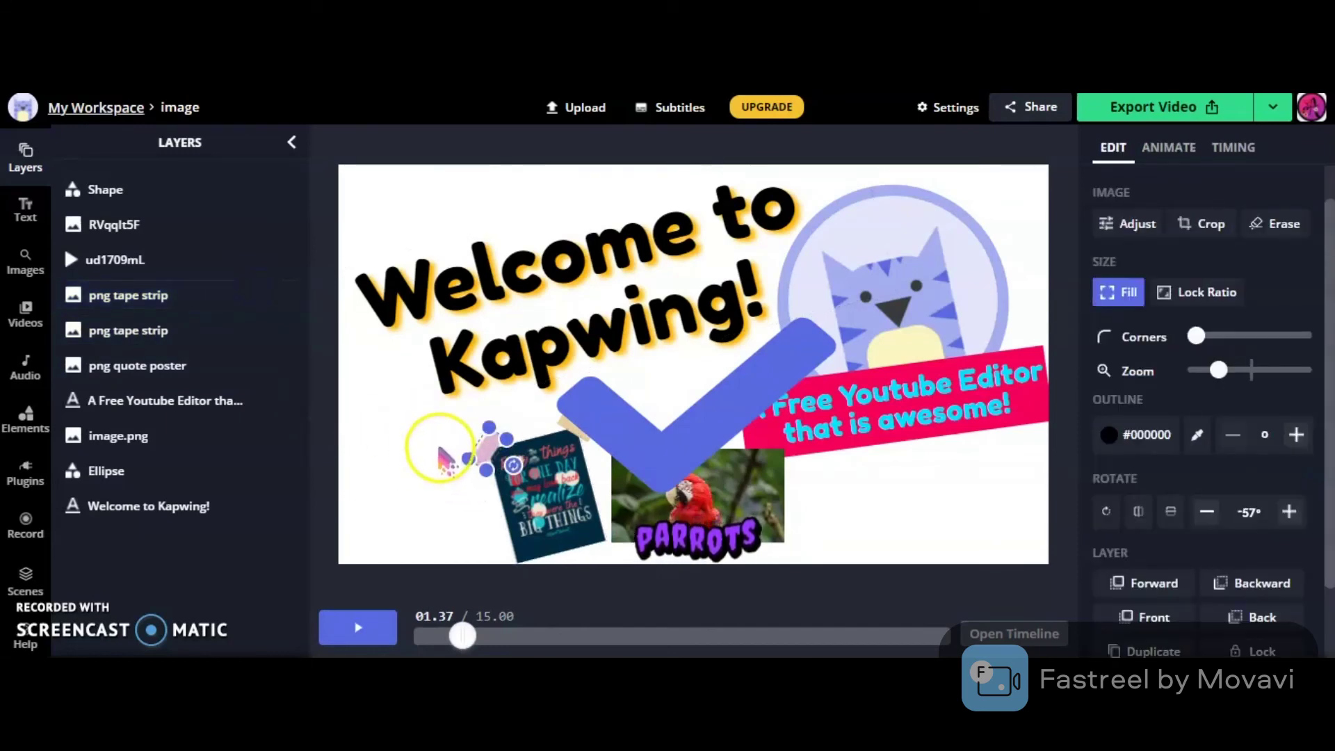
click(443, 500)
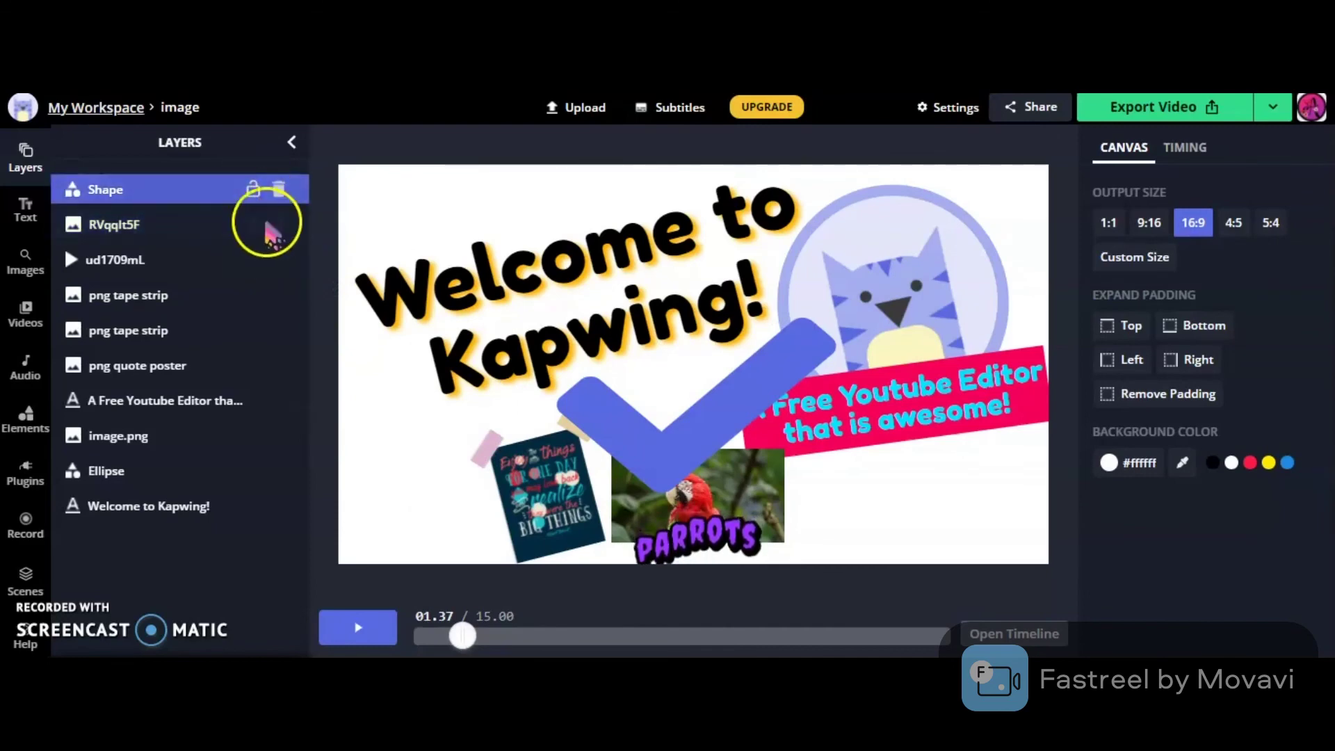
- Lock all elements on the canvas together and test whether they can still be selected
drag(357, 147, 1036, 587)
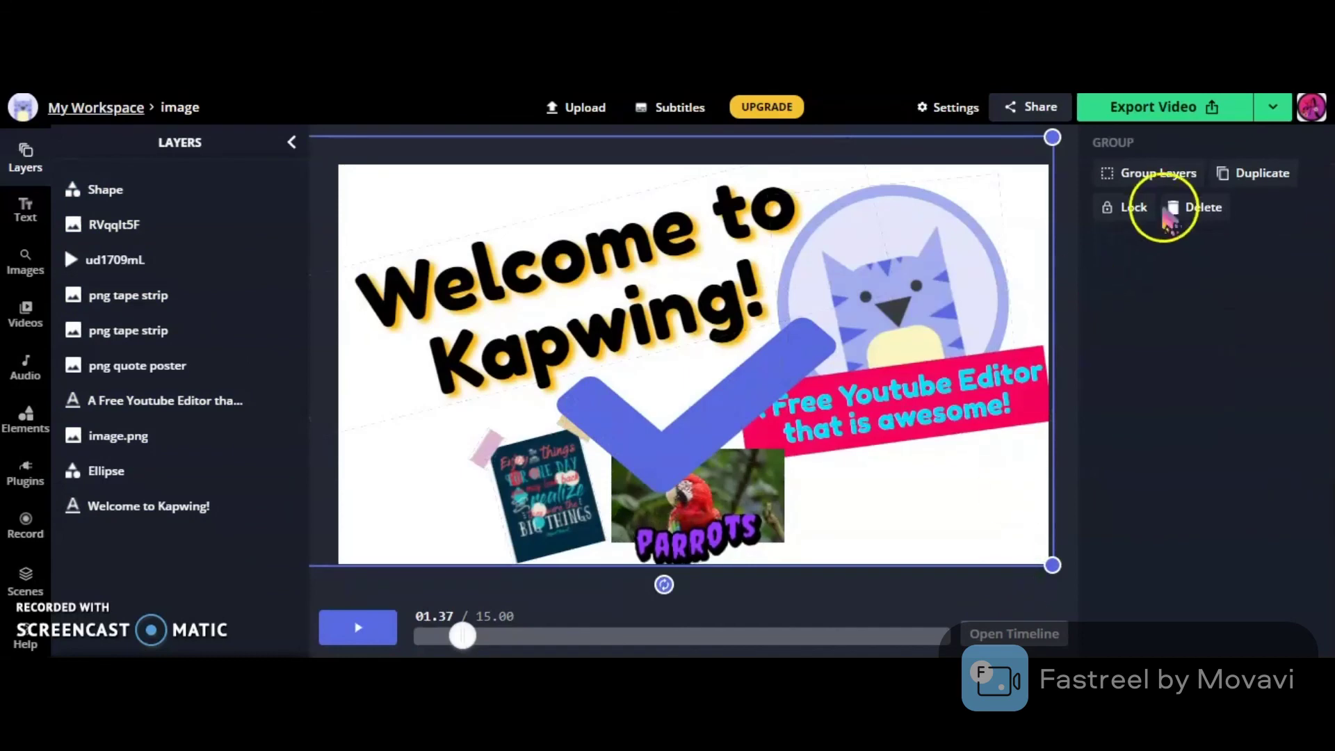
click(1132, 207)
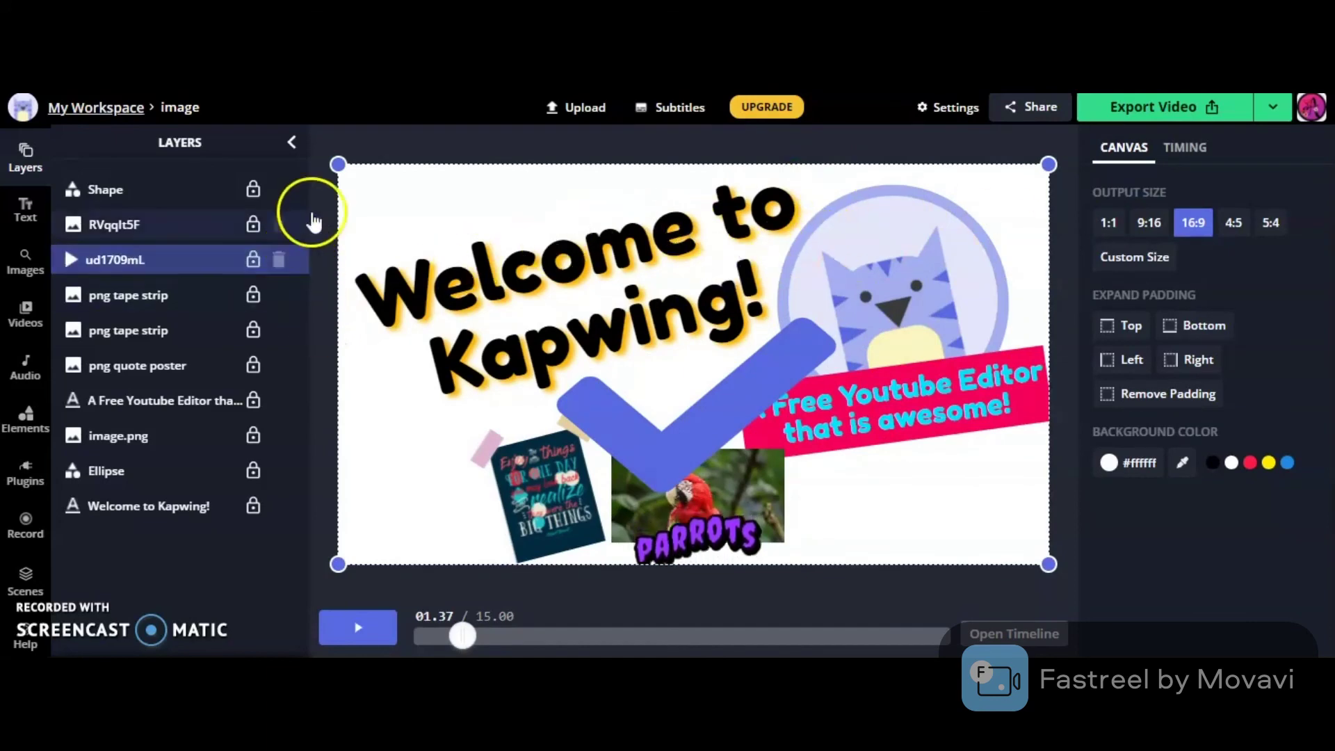
drag(355, 130, 737, 459)
drag(967, 551, 967, 551)
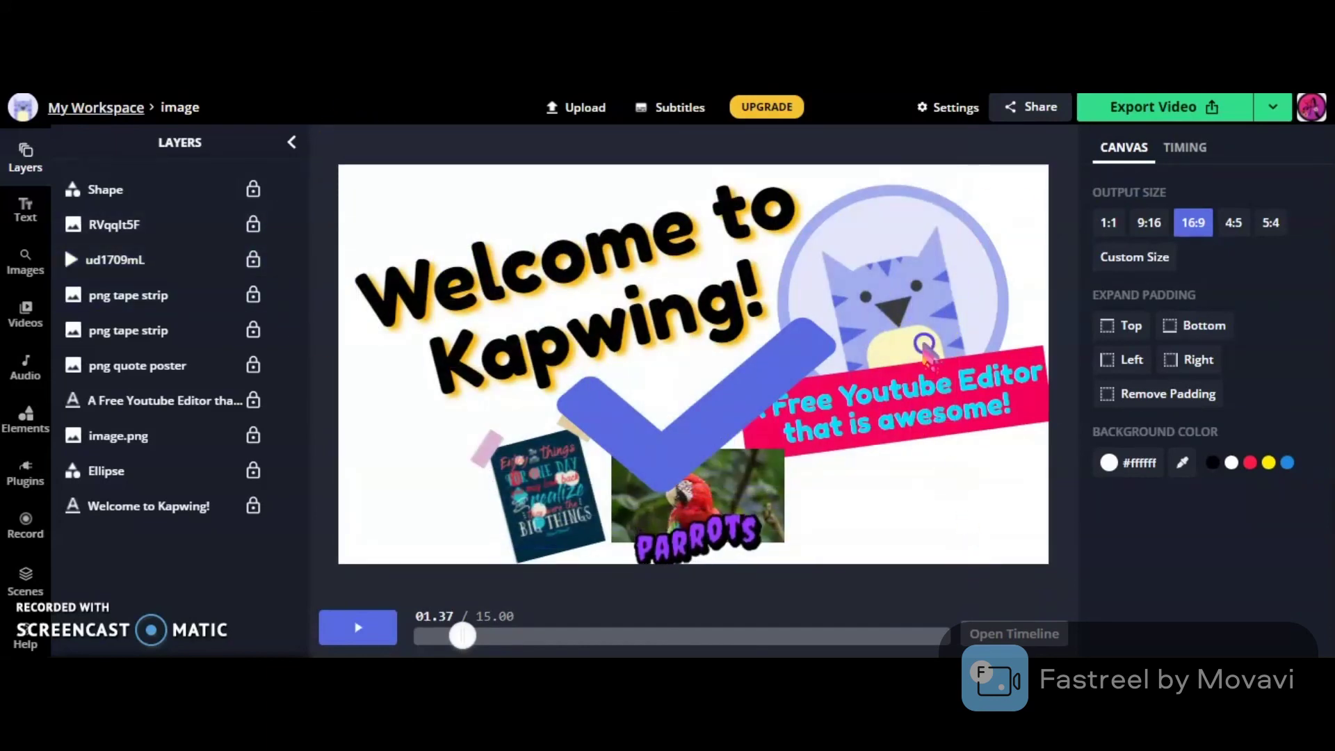
click(978, 179)
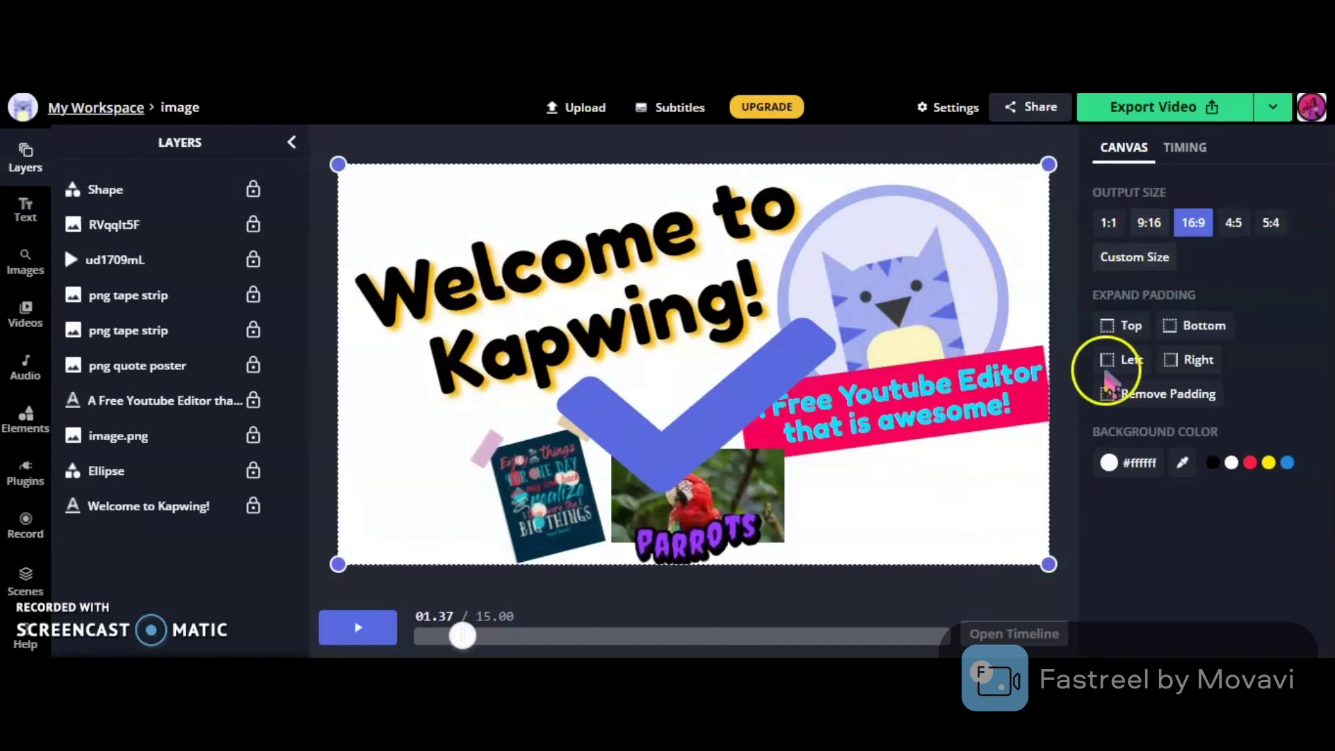
- Unlock every layer from Shape down to Welcome to Kapwing! and test selecting the elements on the canvas
click(249, 189)
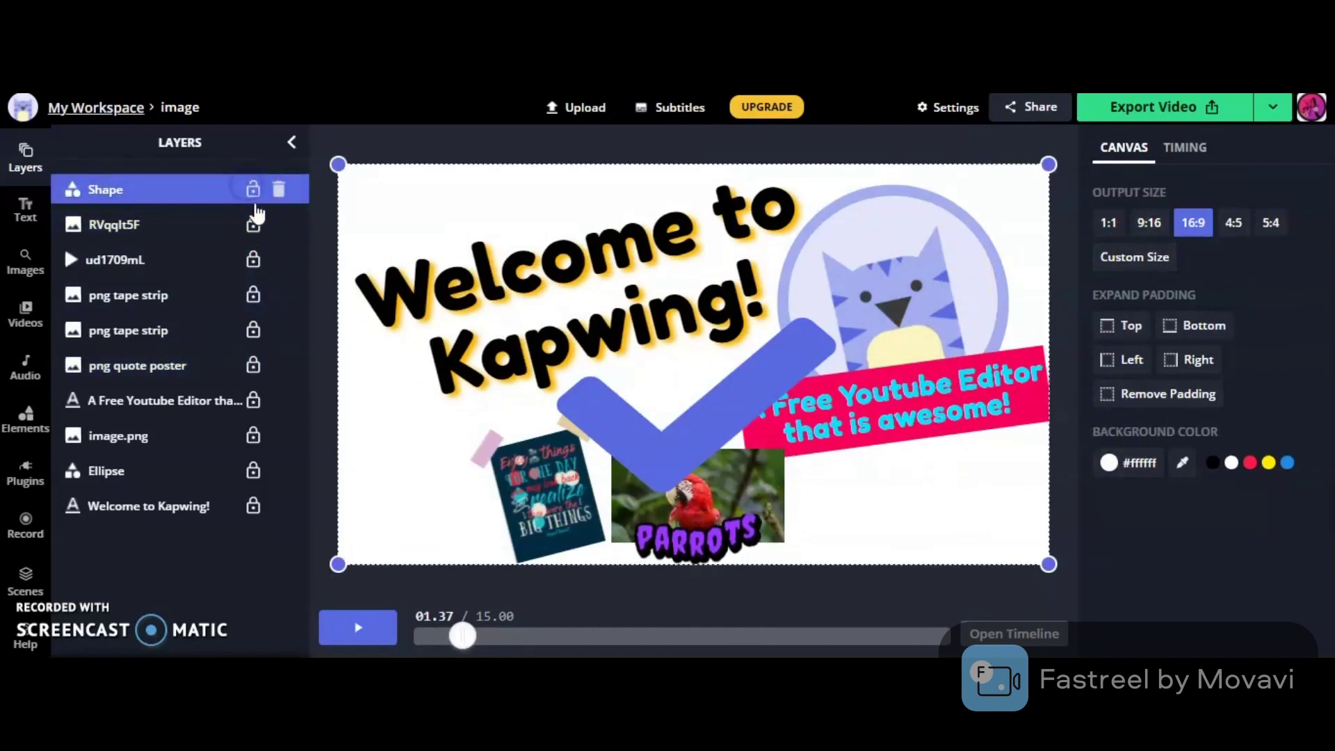
click(252, 223)
click(252, 259)
click(252, 295)
click(253, 330)
click(253, 365)
click(253, 400)
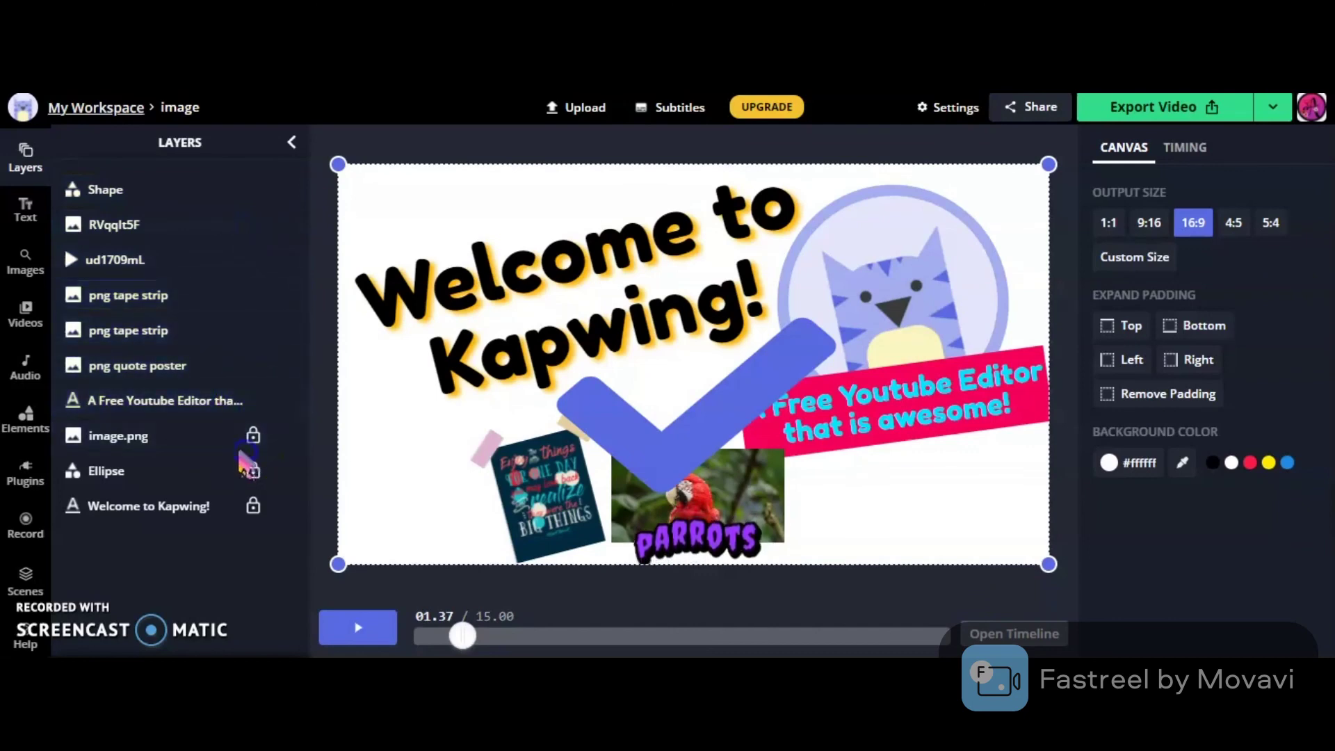
click(253, 435)
click(252, 470)
click(252, 505)
mouse_move(388, 140)
mouse_down()
mouse_move(476, 233)
mouse_move(862, 542)
mouse_move(936, 564)
mouse_up()
click(333, 296)
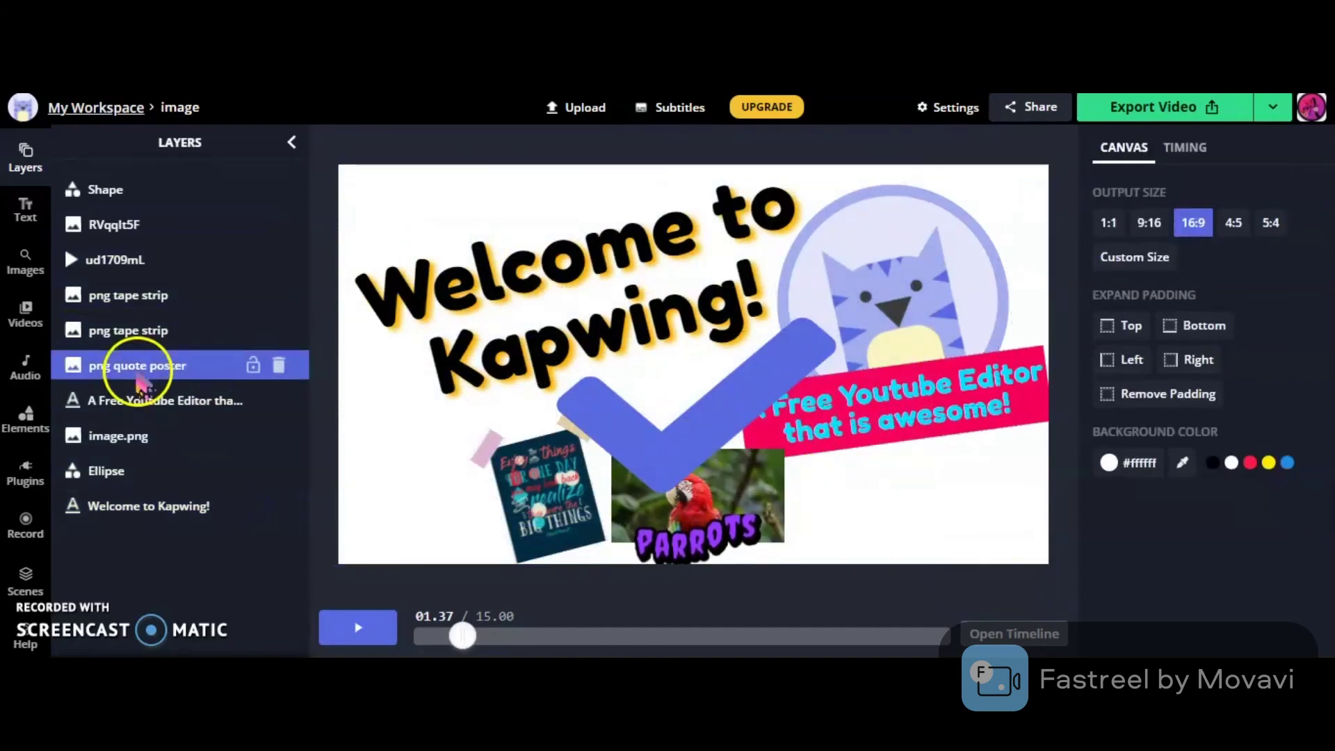